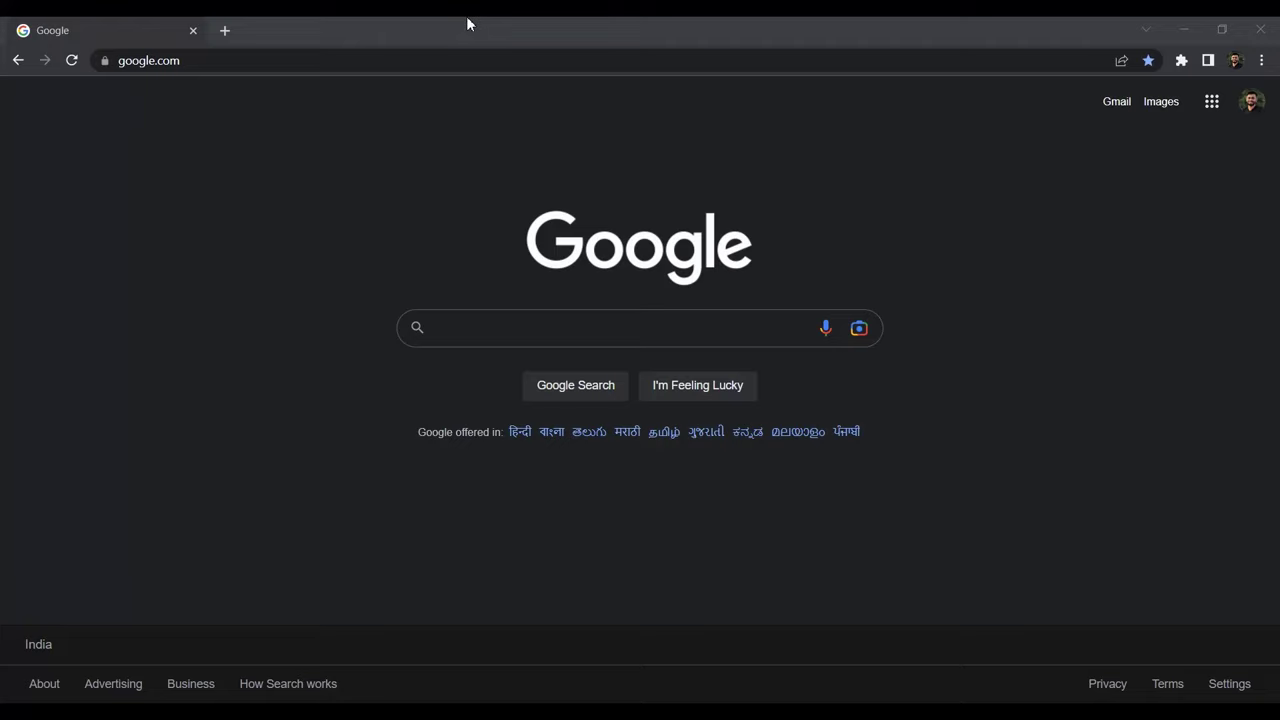
Search Google for 'download jdk' and open Oracle's Java Downloads page.
left_click(550, 331)
type("download jdk")
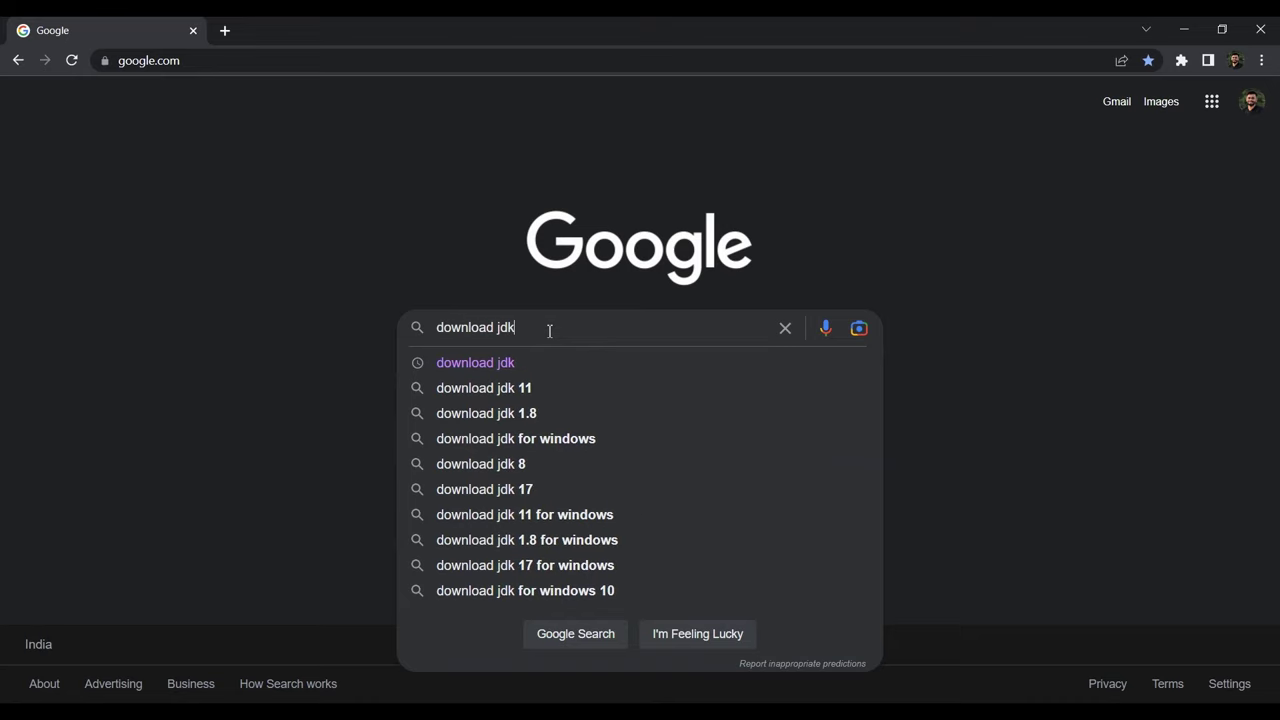
key("Return")
left_click(329, 259)
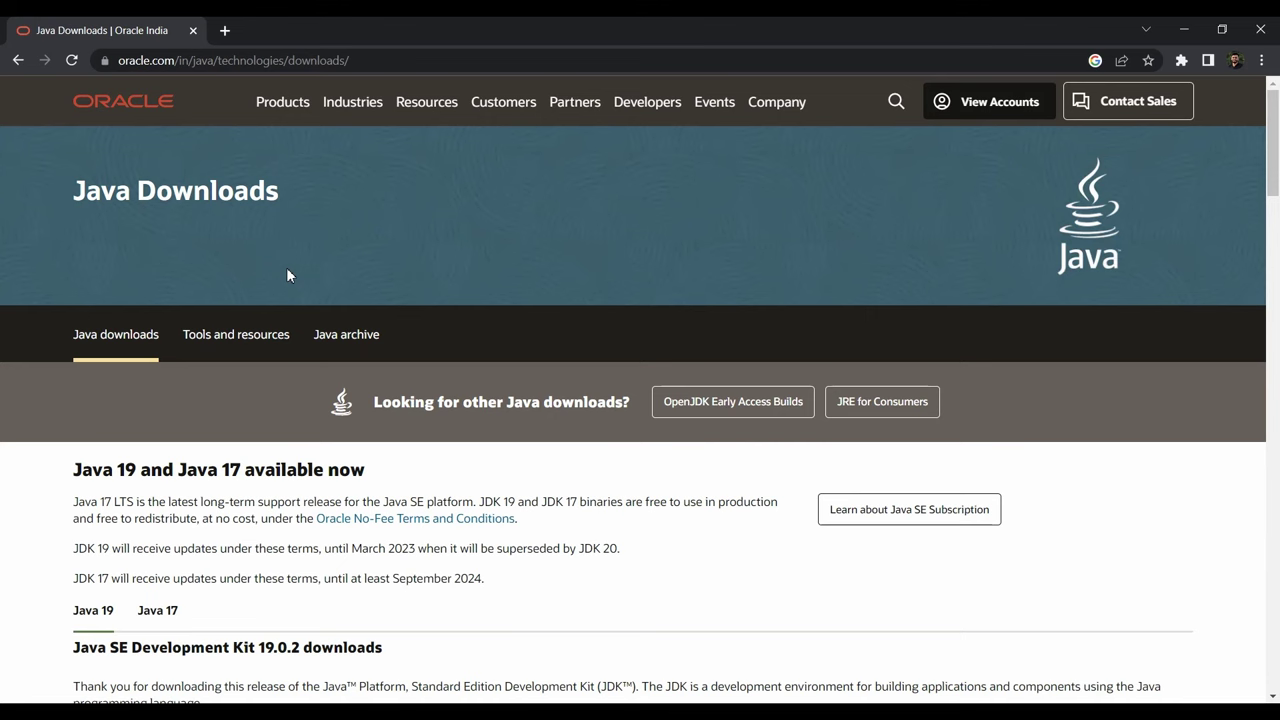
Download the JDK 19 Windows x64 installer (jdk-19_windows-x64_bin.exe) and launch it.
scroll(351, 394, "down", 4)
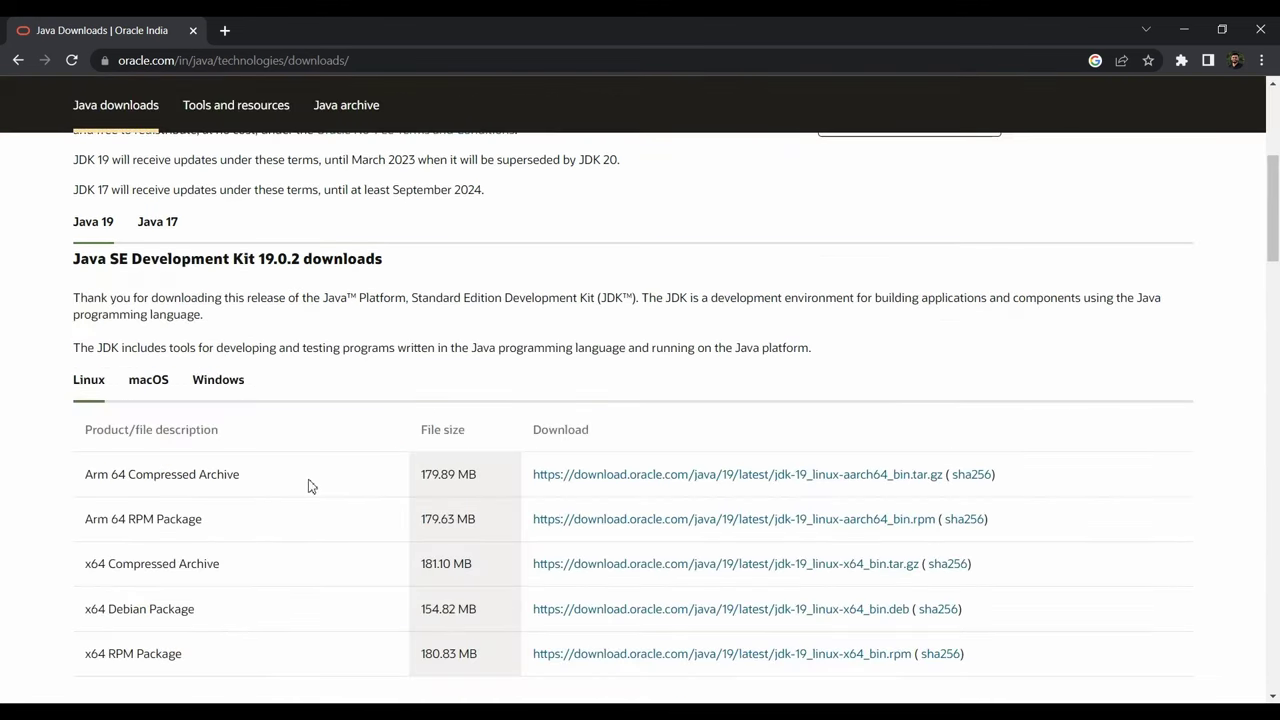
left_click(232, 389)
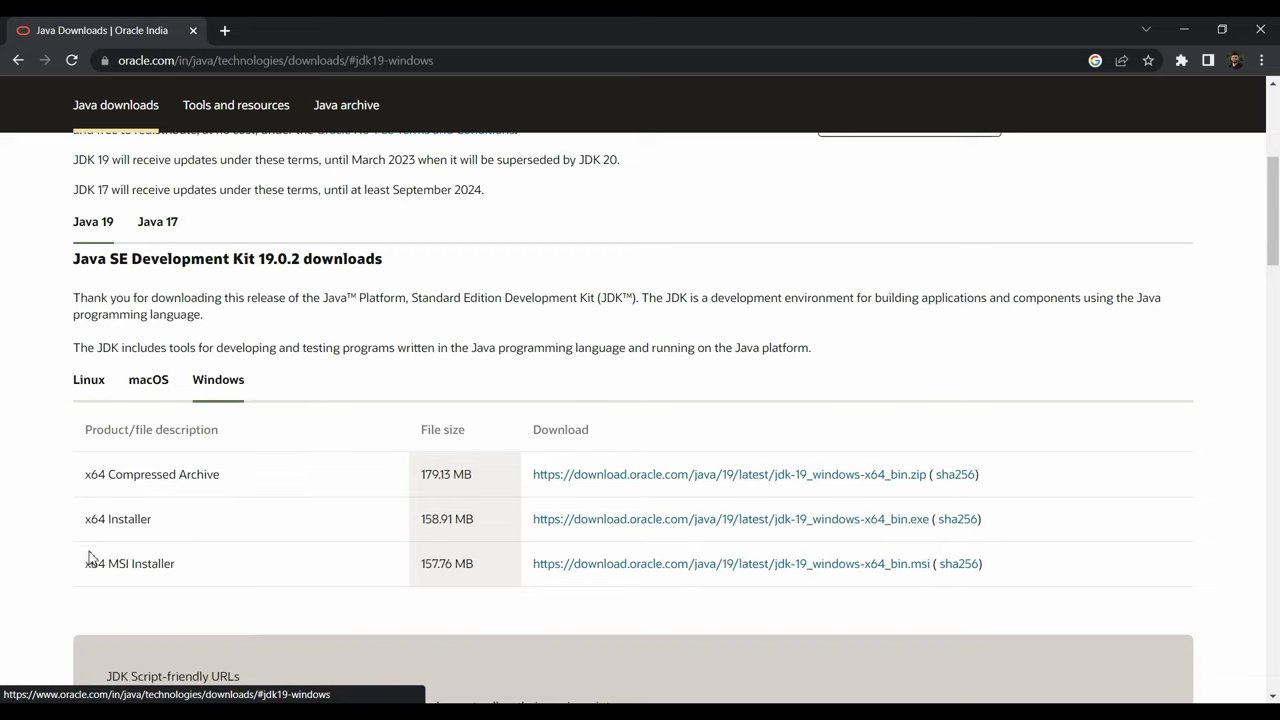
left_click(858, 528)
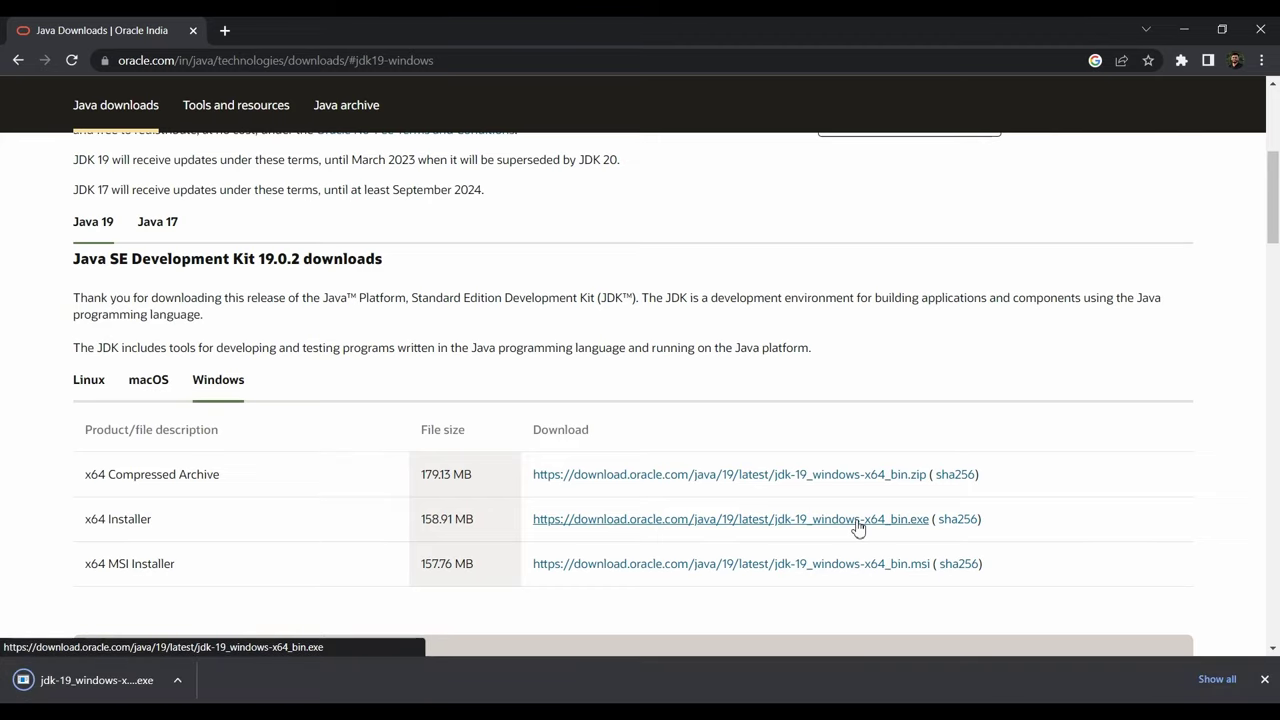
left_click(122, 682)
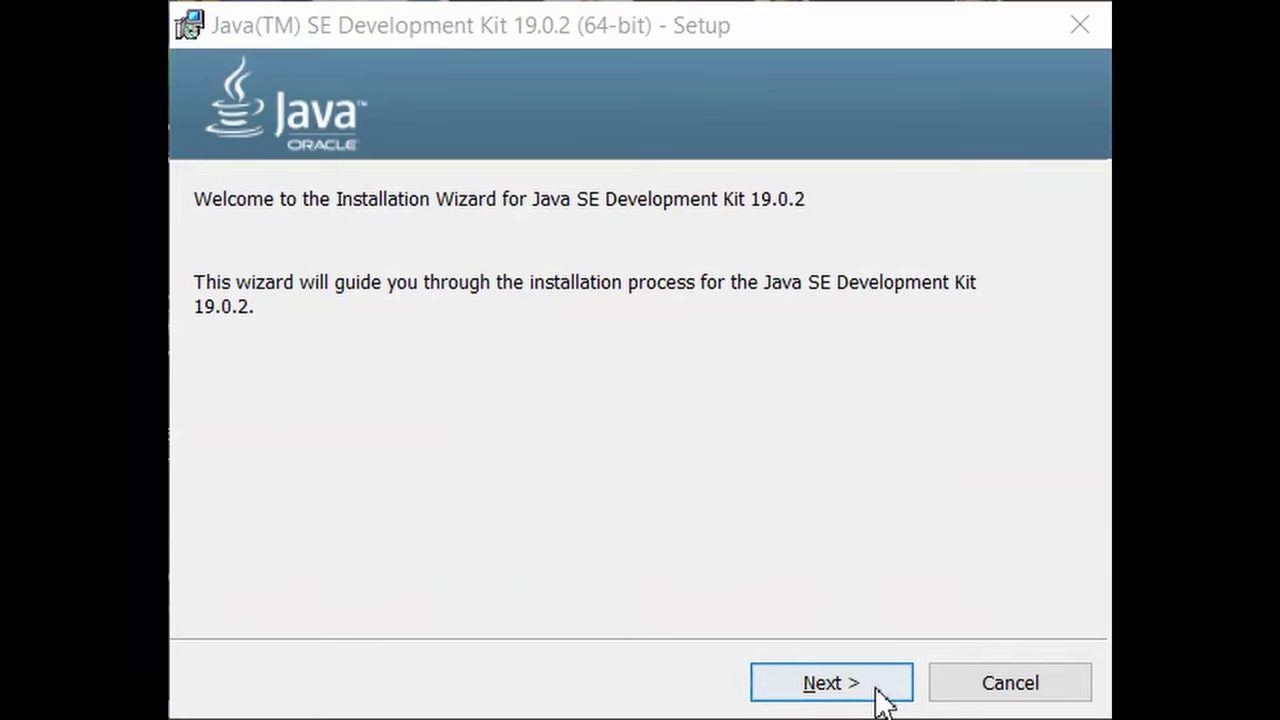
Change the JDK install destination to a newly created C:\java\jdk\ folder.
left_click(878, 695)
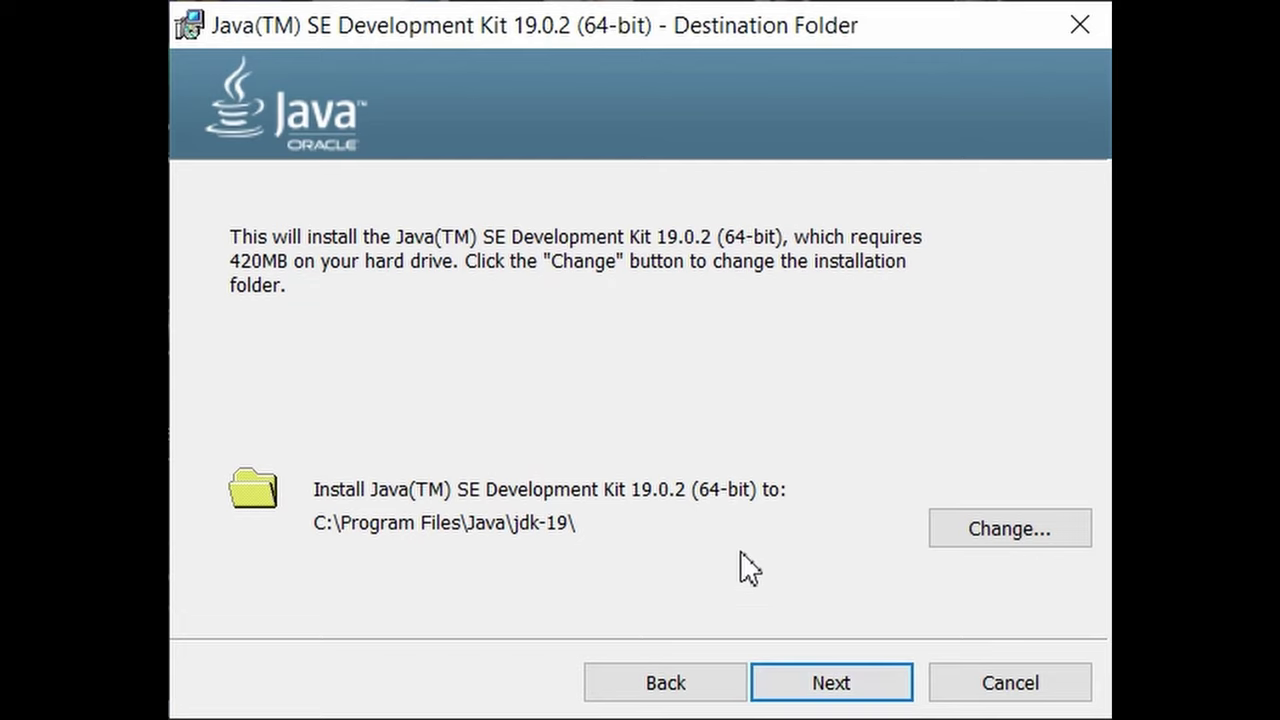
left_click(1012, 531)
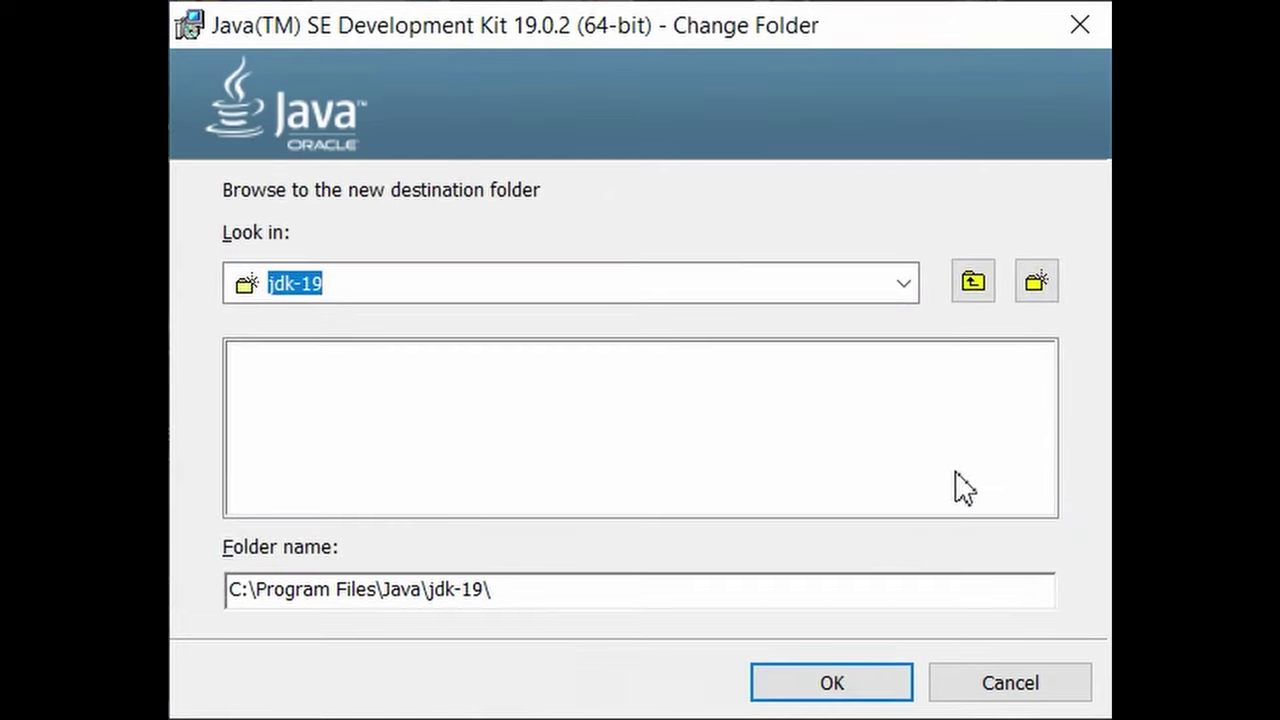
left_click(973, 285)
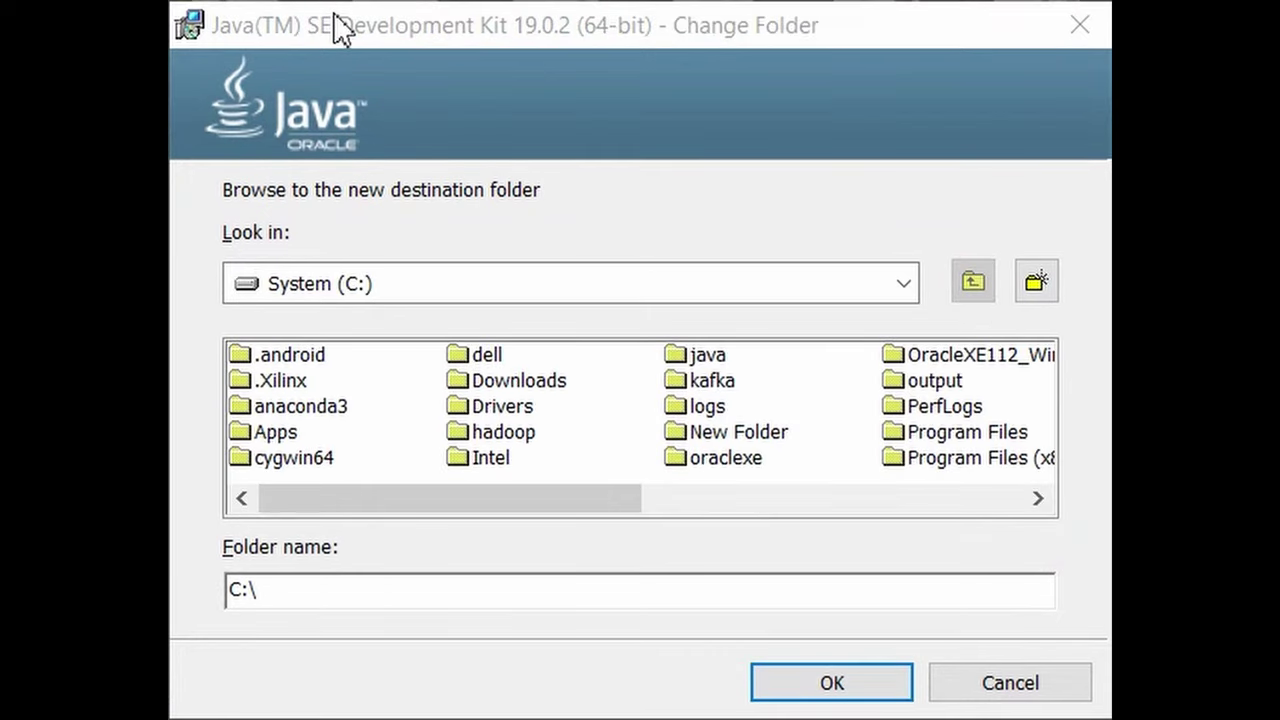
left_click(1033, 289)
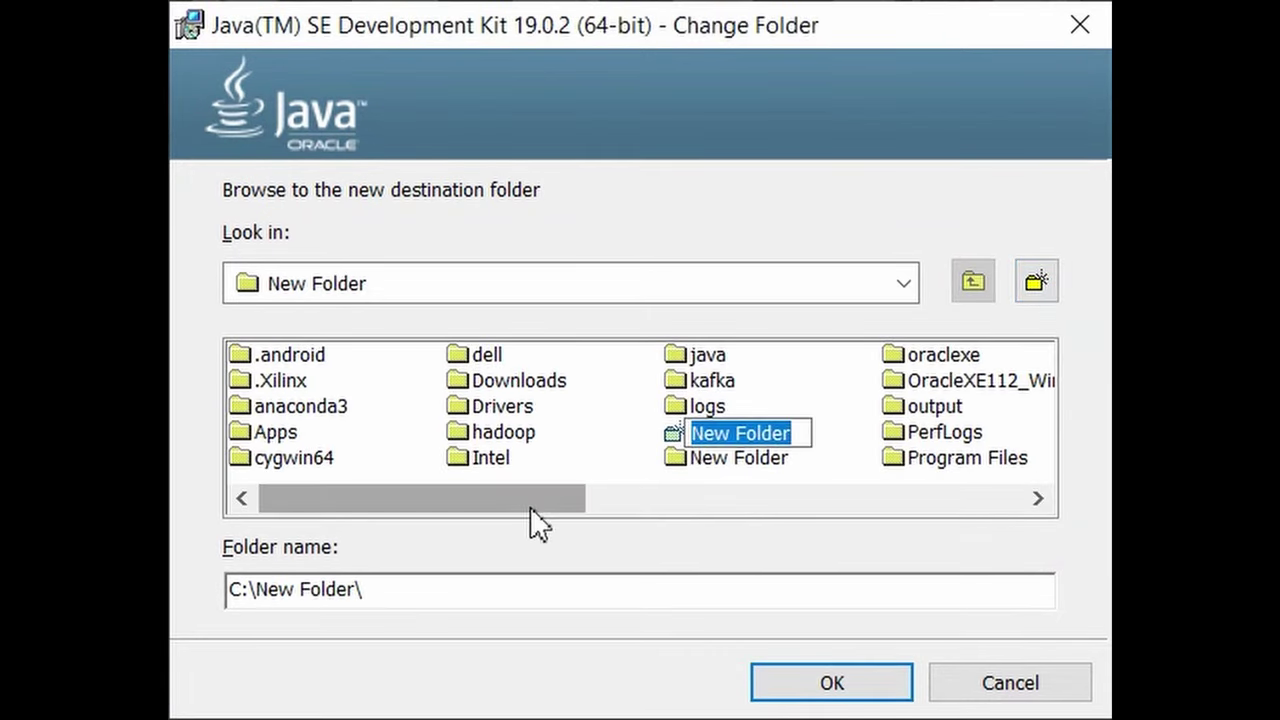
type("java")
key("Return")
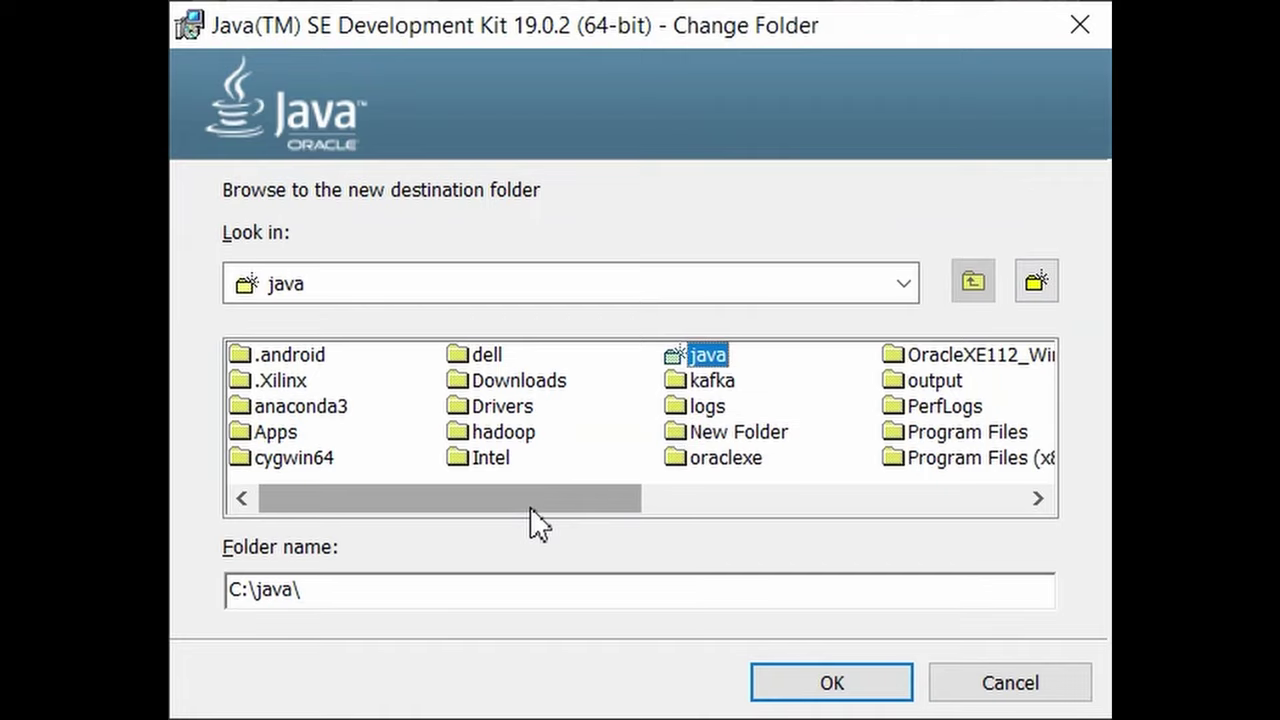
double_click(714, 360)
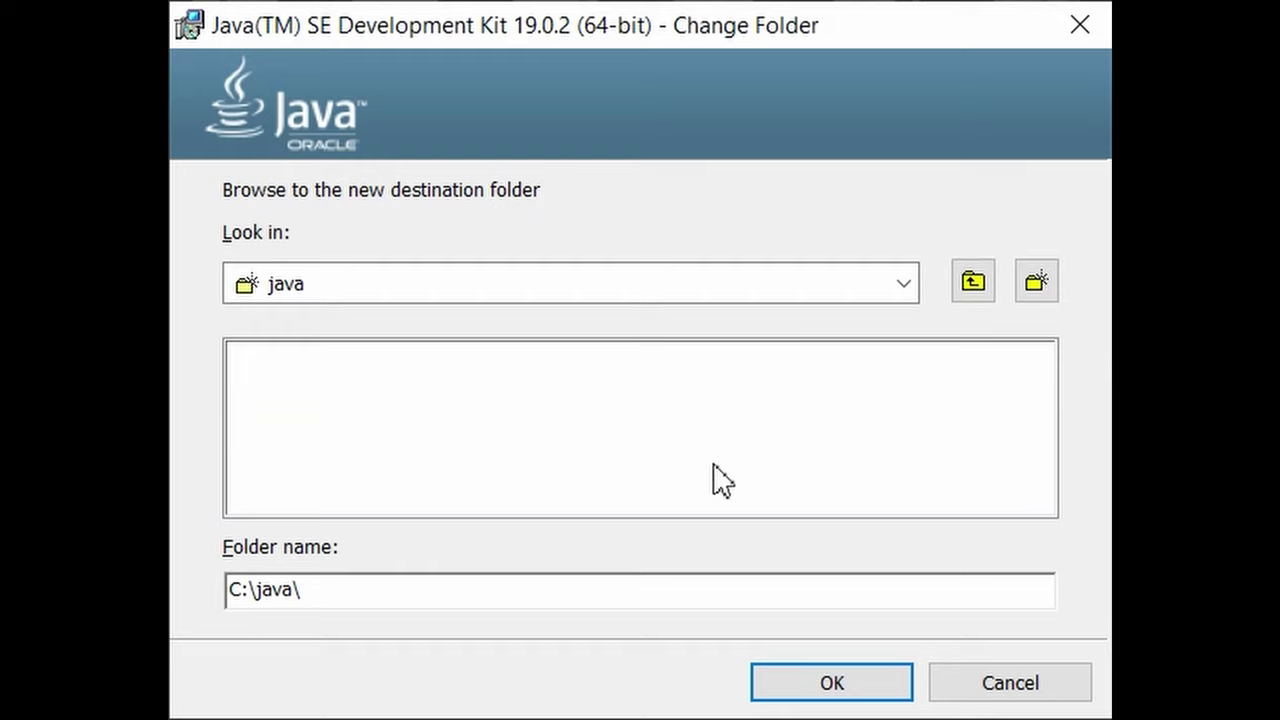
left_click(1040, 287)
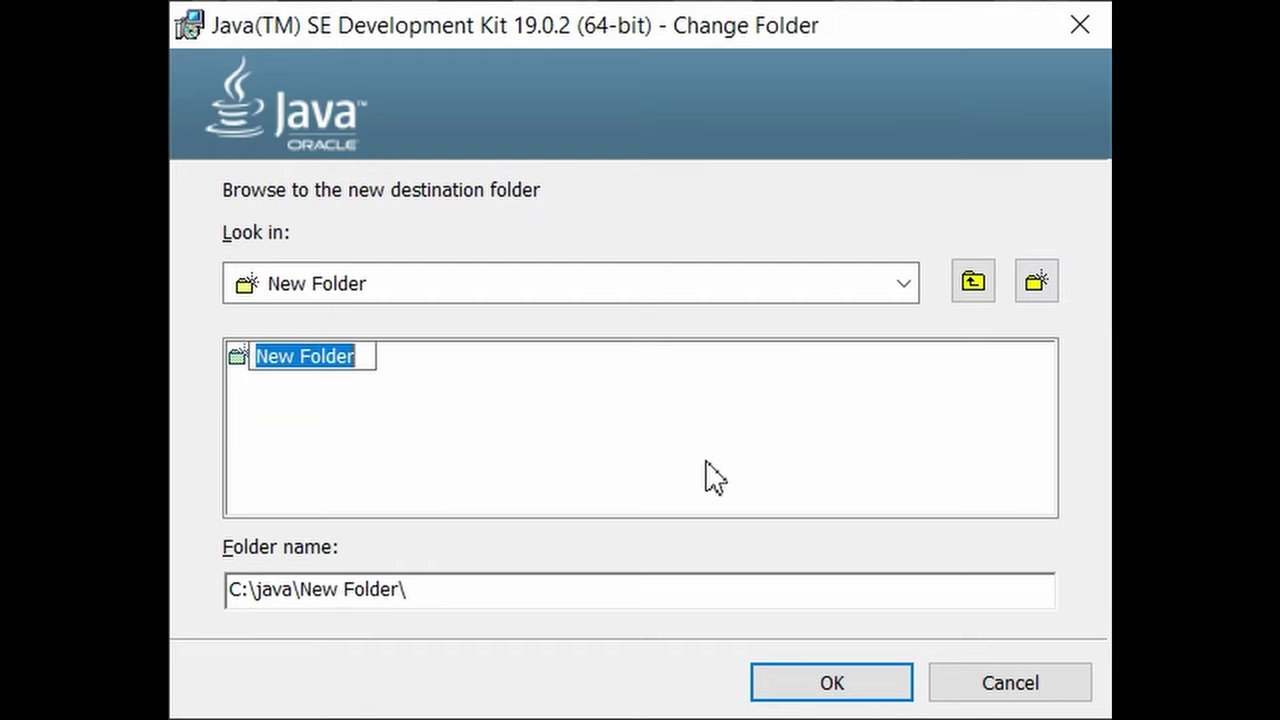
type("jdk")
key("Return")
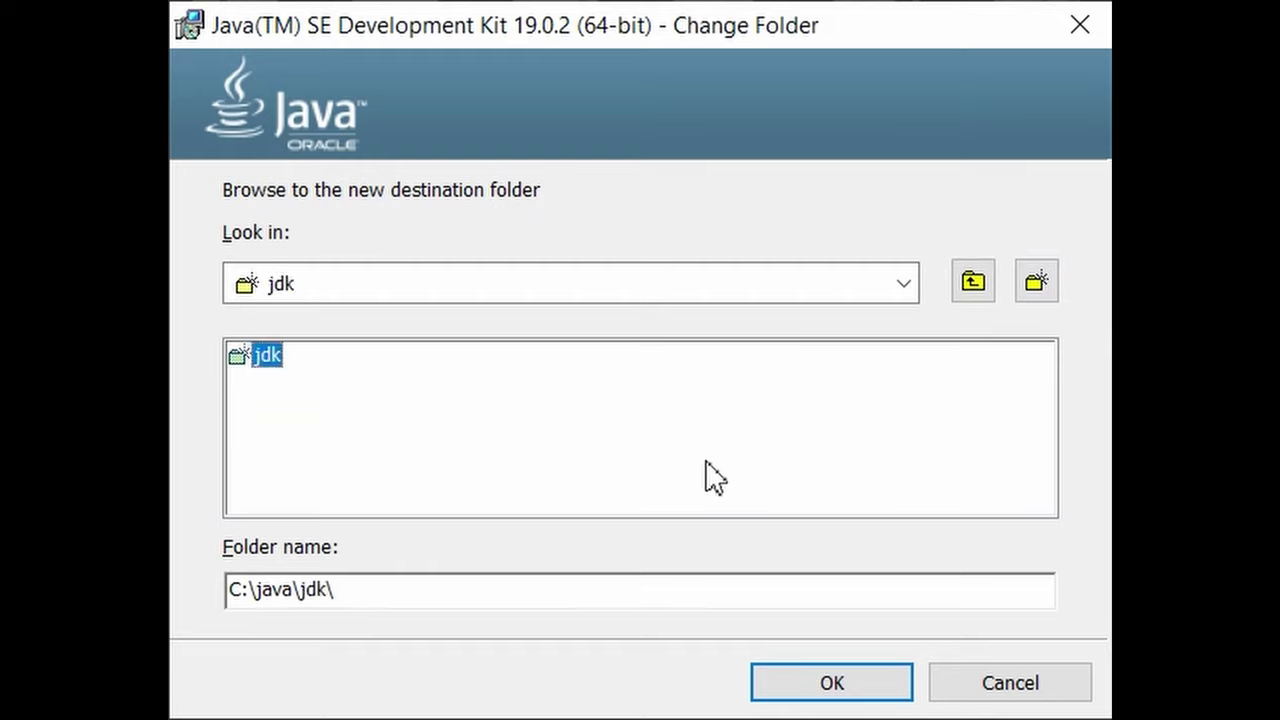
Install JDK 19.0.2 into C:\java\jdk\ and close the finished installer.
left_click(854, 698)
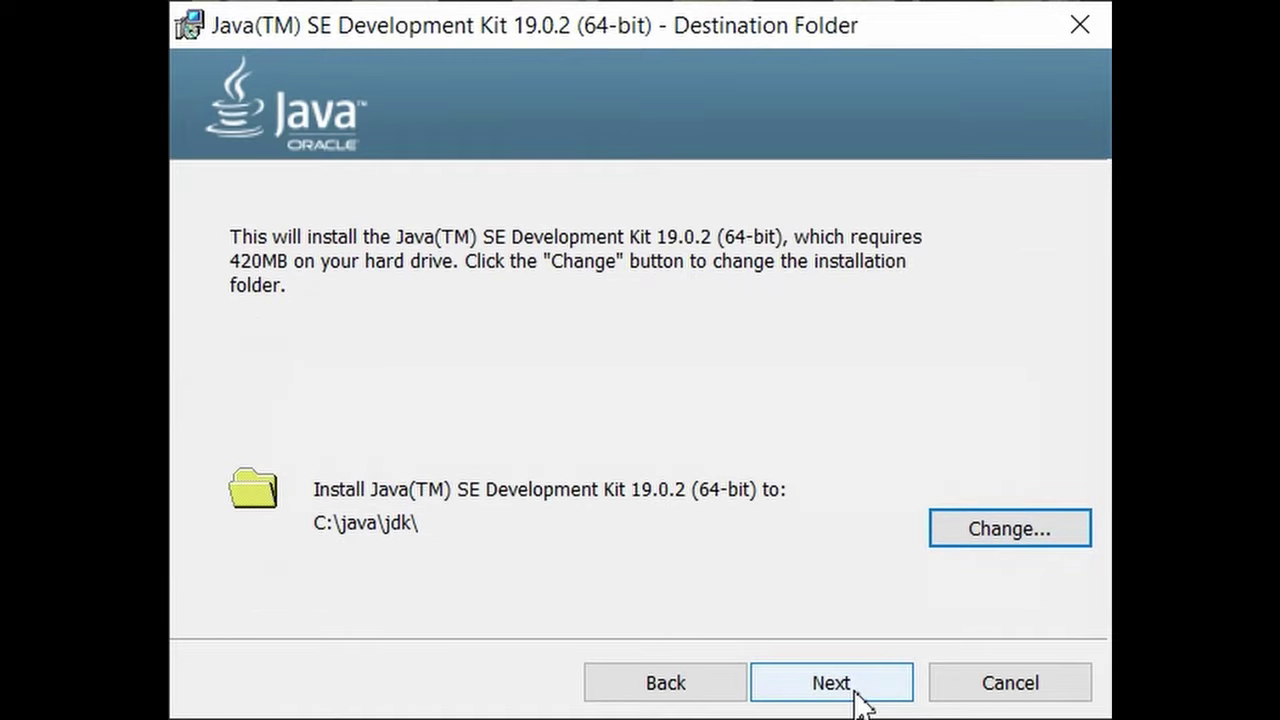
left_click(866, 690)
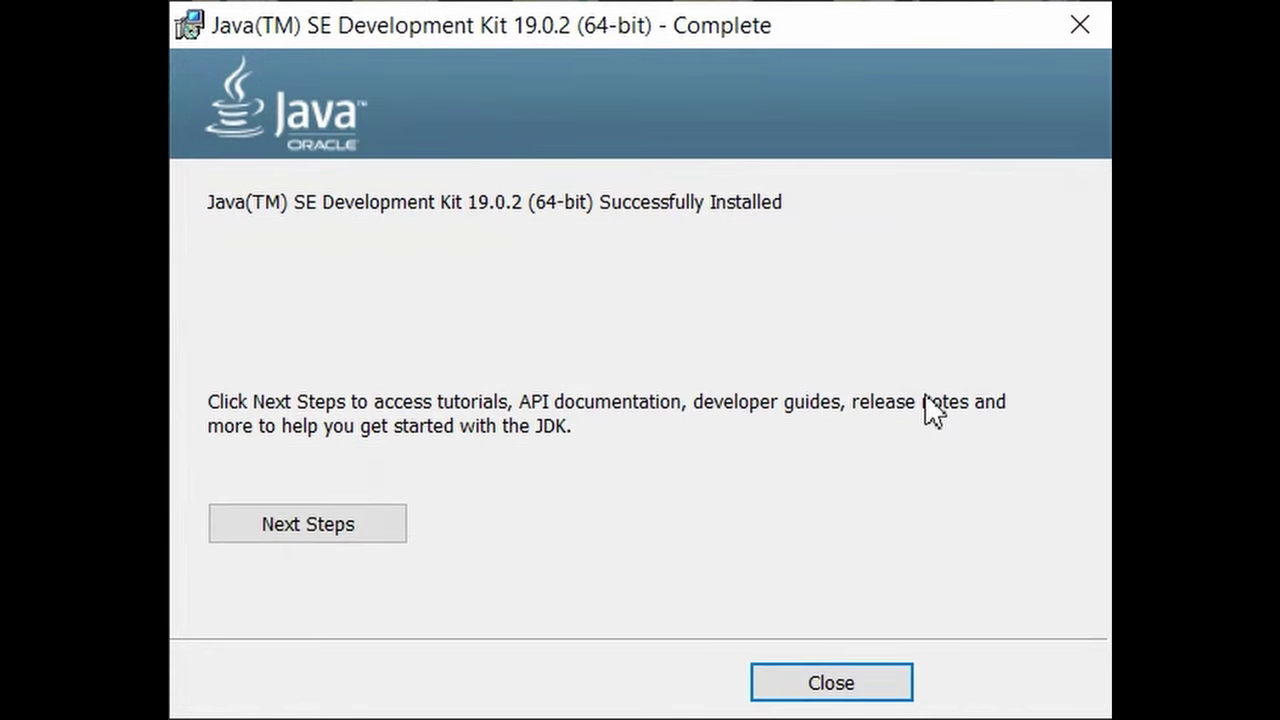
left_click(899, 690)
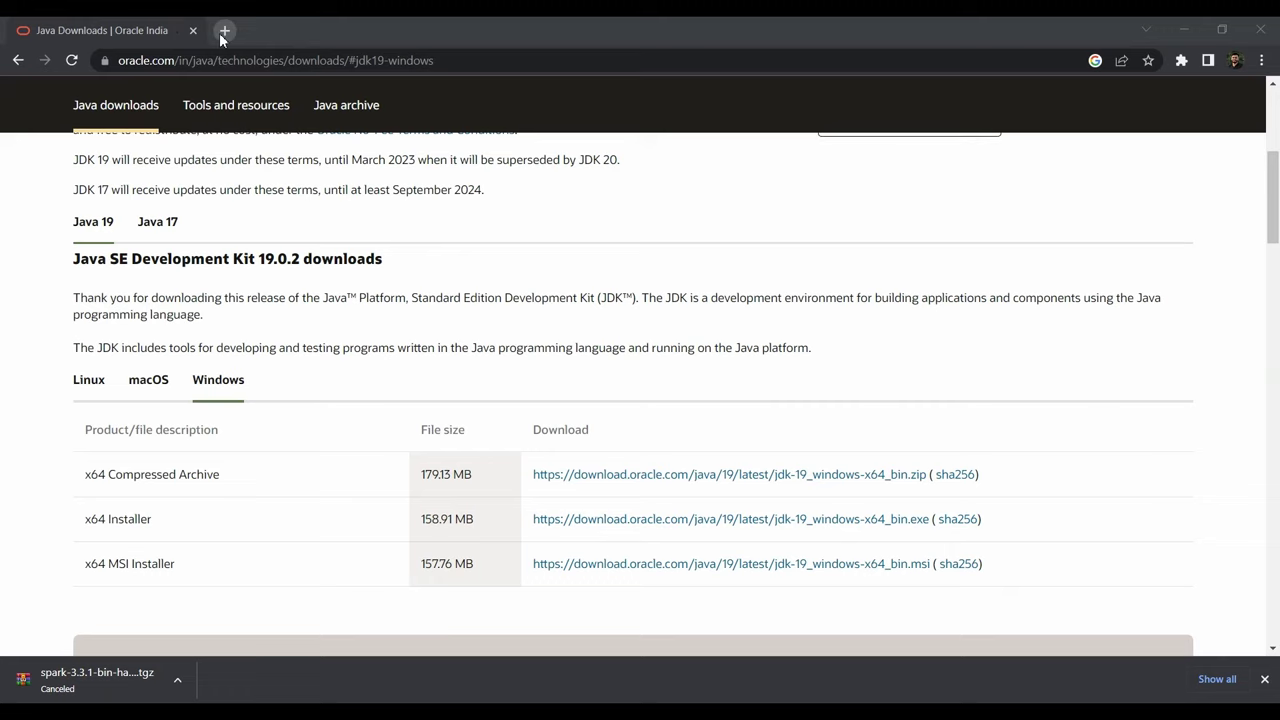
In a new tab, search 'python download' and download python-3.11.1-amd64.exe from python.org.
left_click(224, 31)
type("pyh")
key("BackSpace")
type("thon")
key("Return")
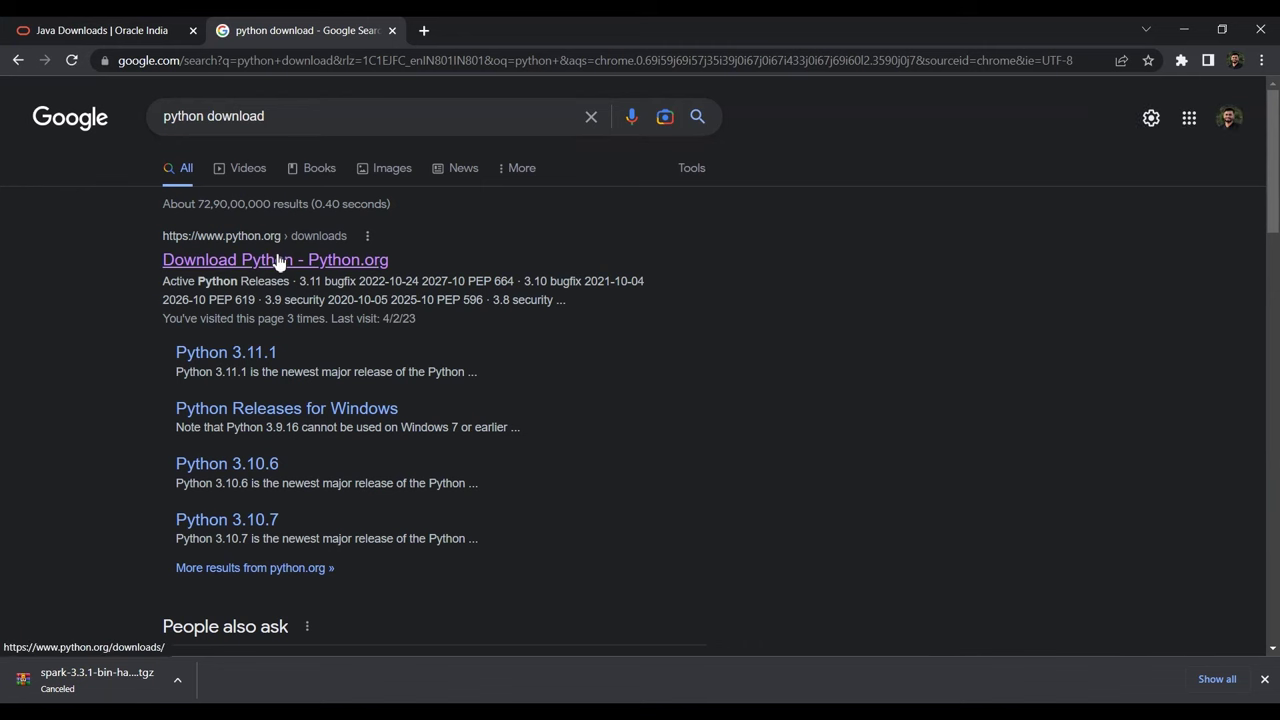
left_click(279, 261)
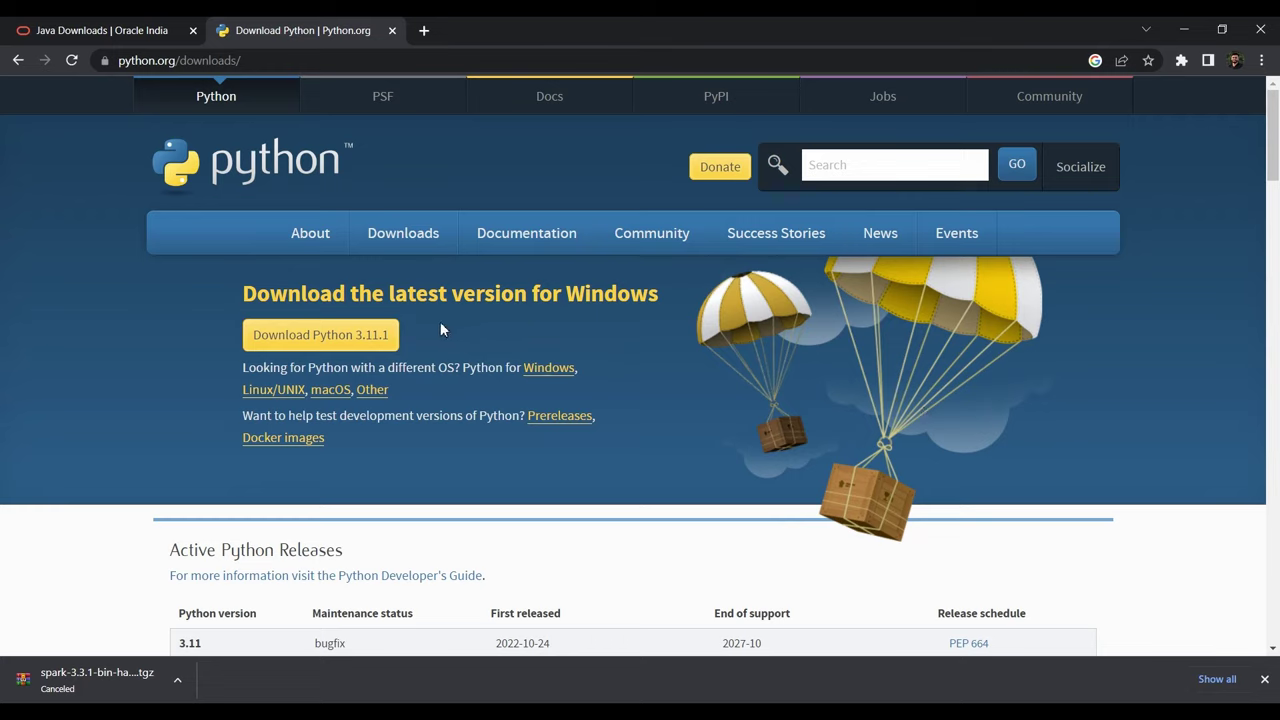
left_click(387, 343)
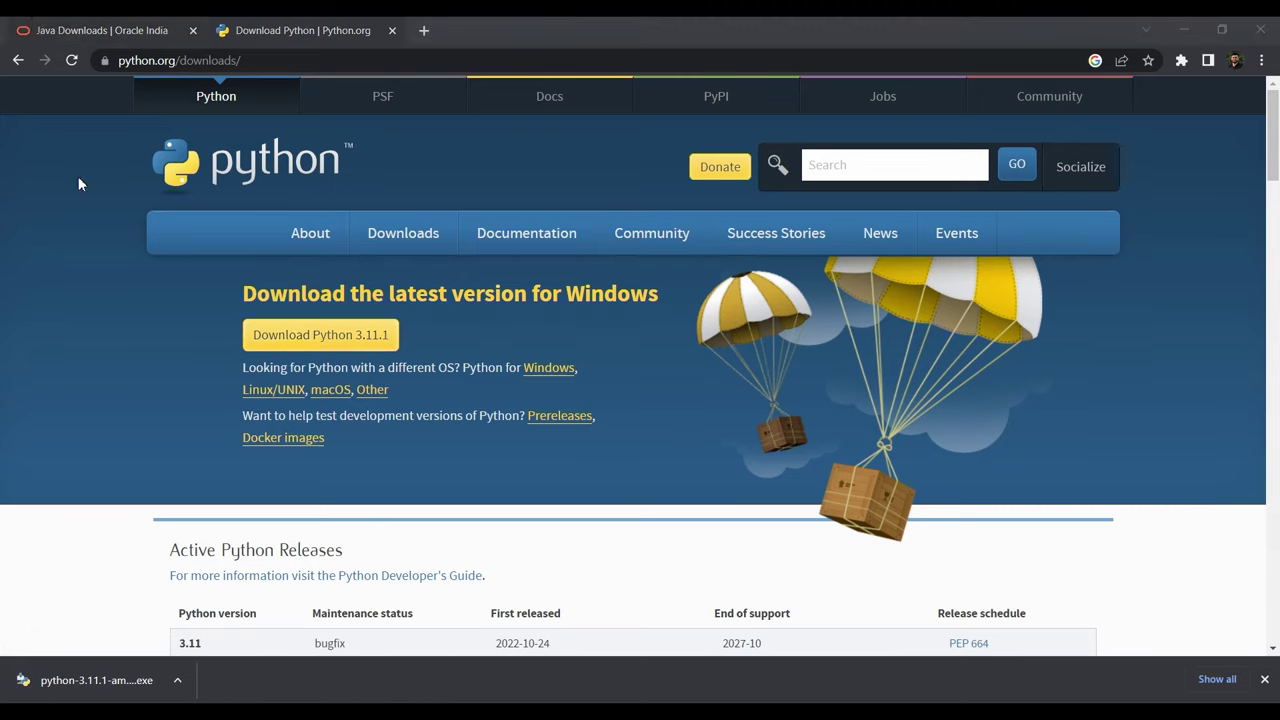
left_click(133, 692)
Run the Python 3.11.1 installer with Install Now, adding python.exe to PATH.
left_click(133, 692)
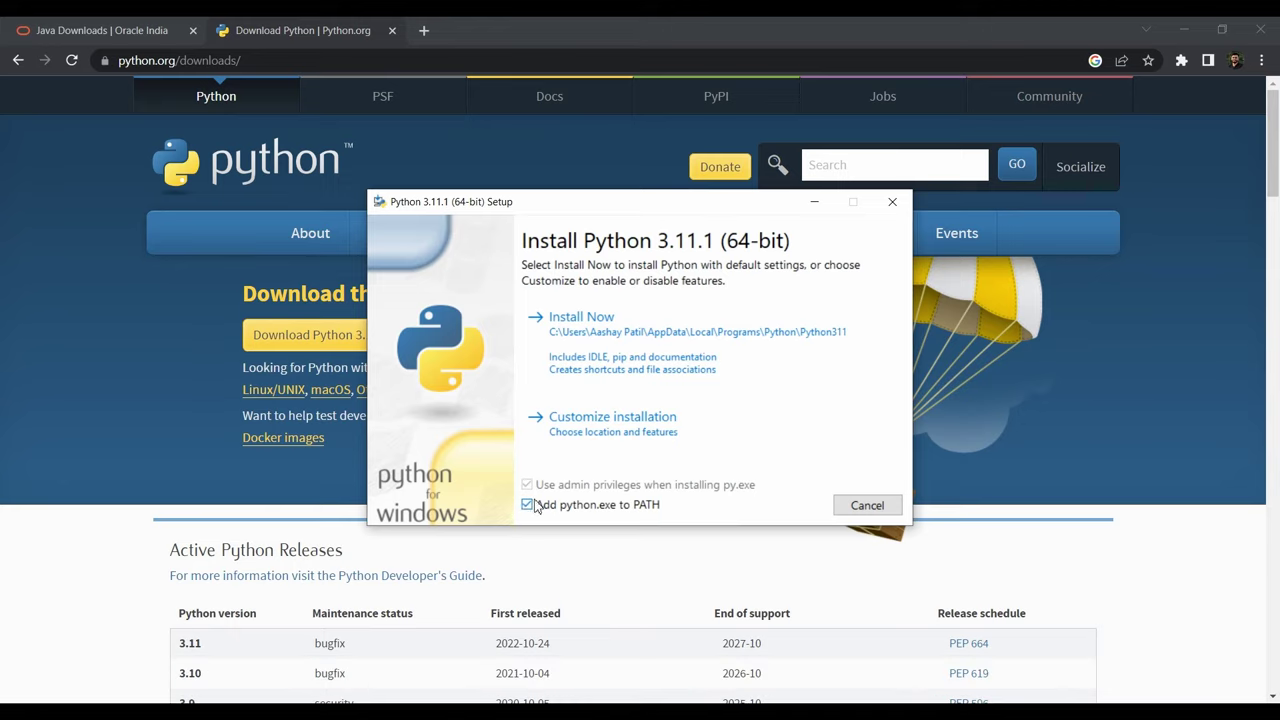
left_click(619, 367)
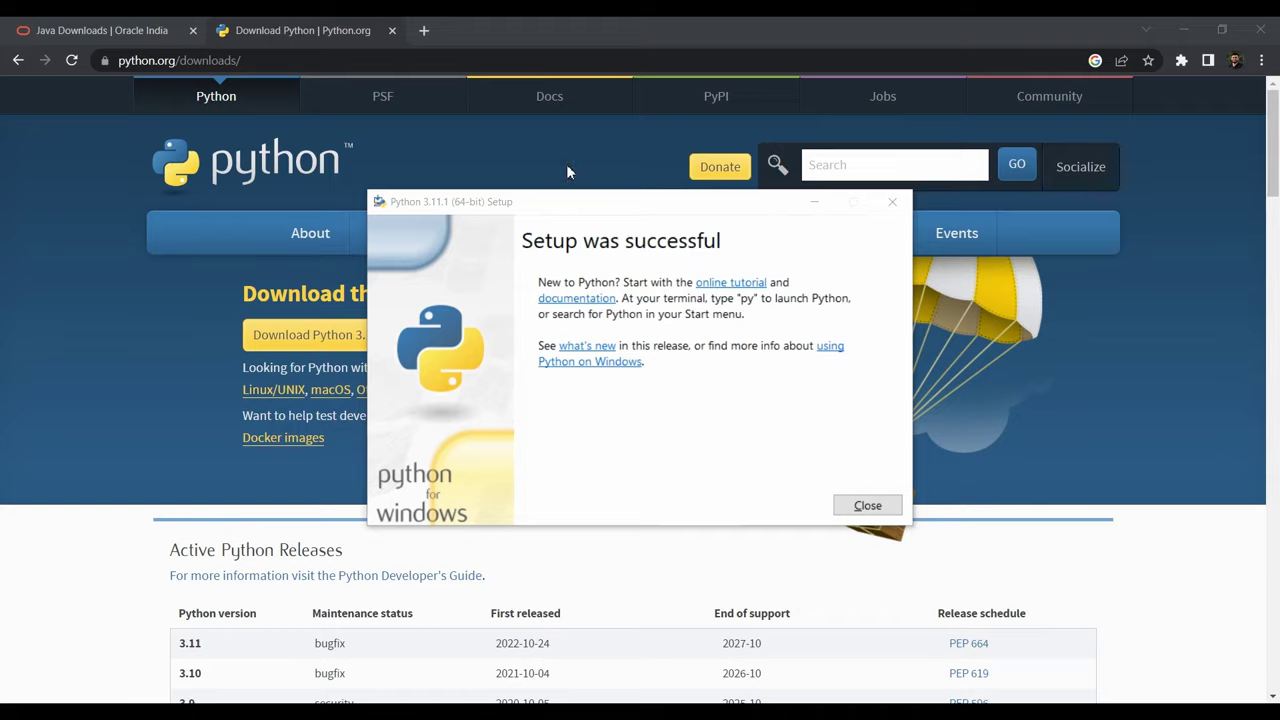
left_click(424, 31)
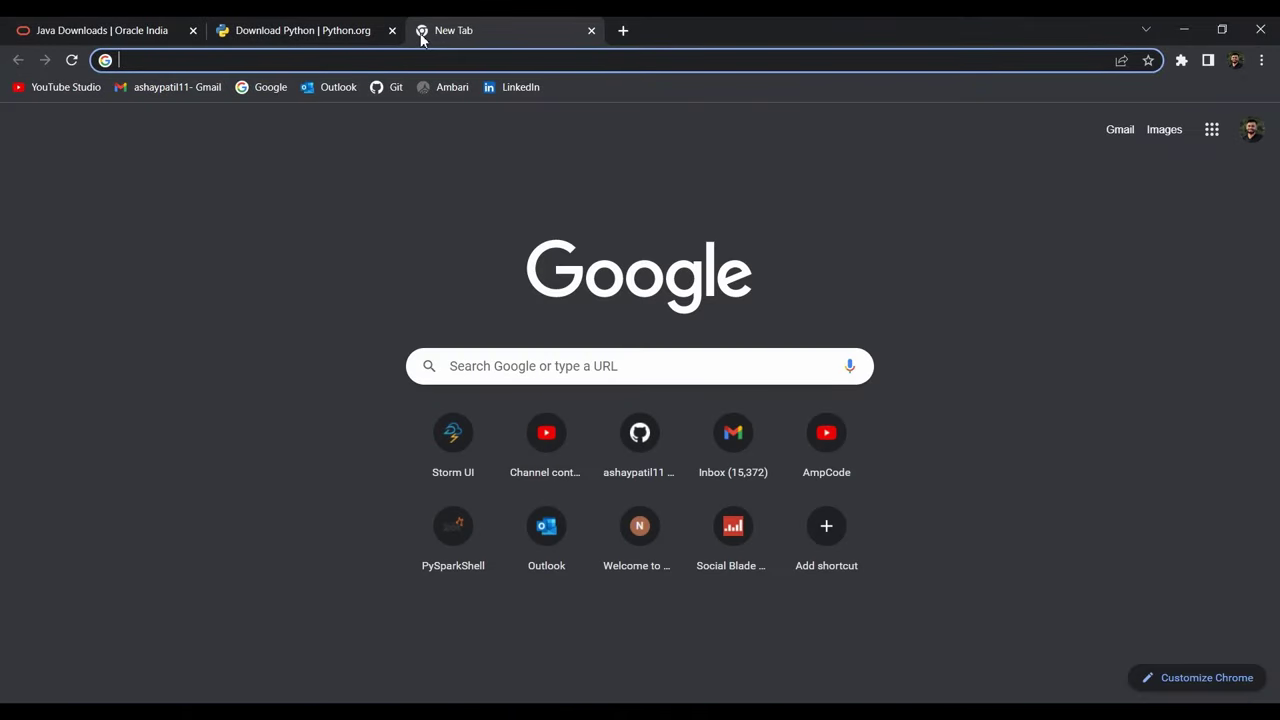
Download spark-3.3.1-bin-hadoop2.tgz, pre-built for Hadoop 2.7, from the Apache Spark mirror.
type("downlolad spark")
key("Return")
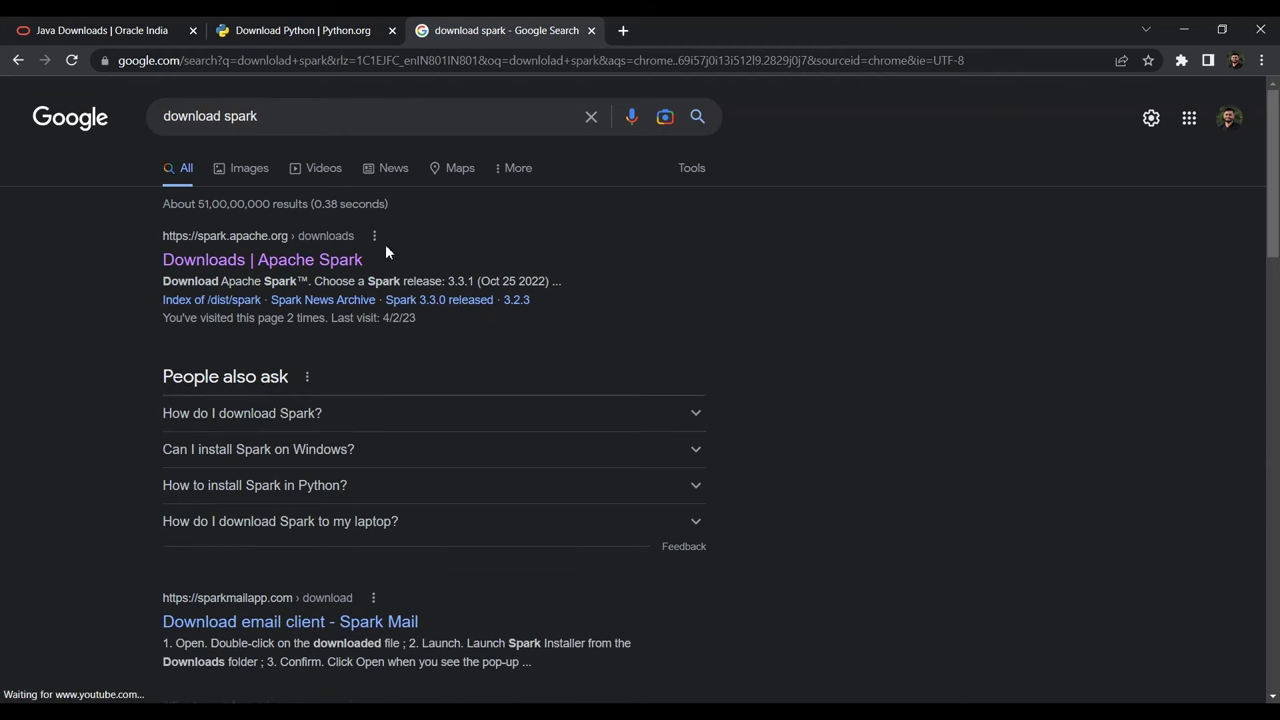
left_click(325, 262)
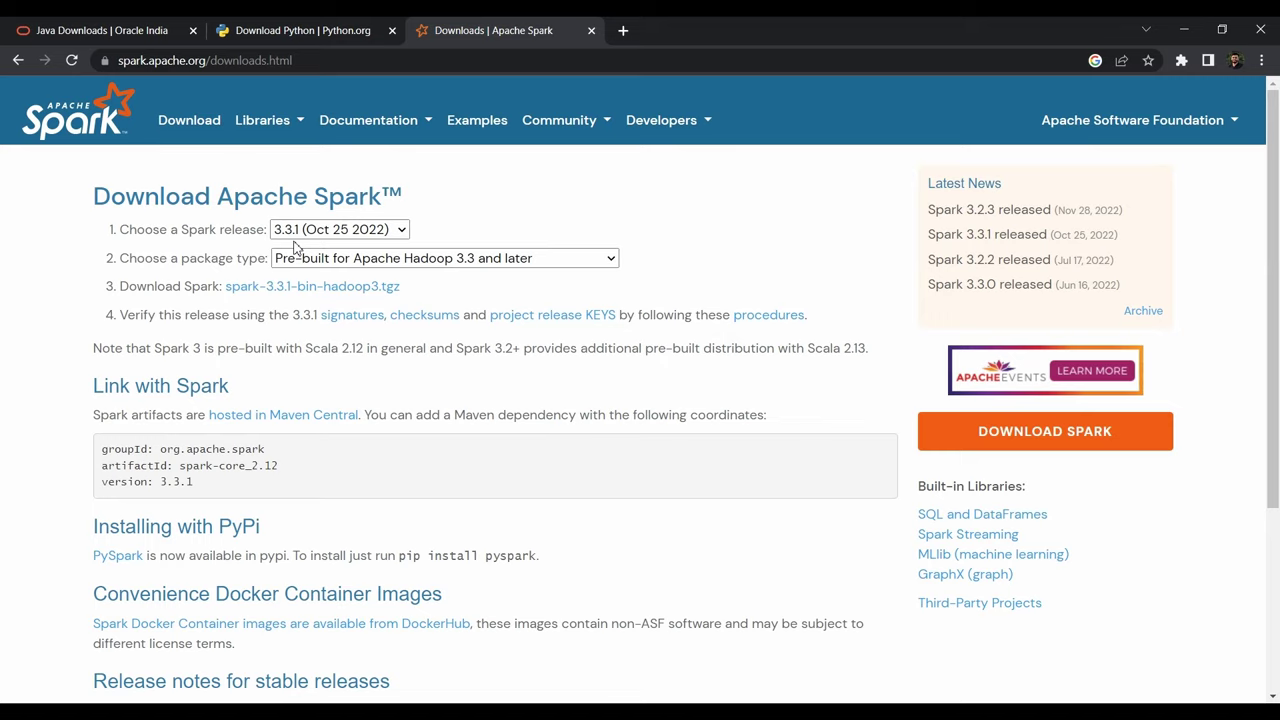
left_click(374, 260)
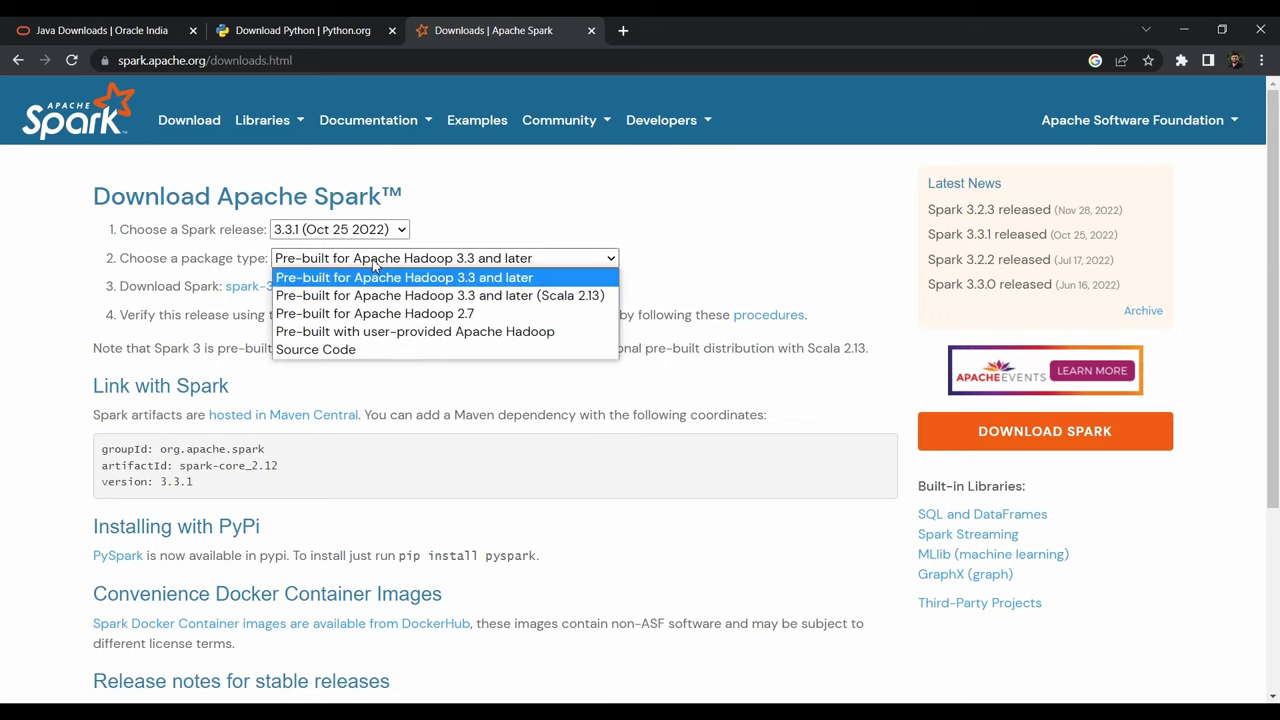
left_click(398, 314)
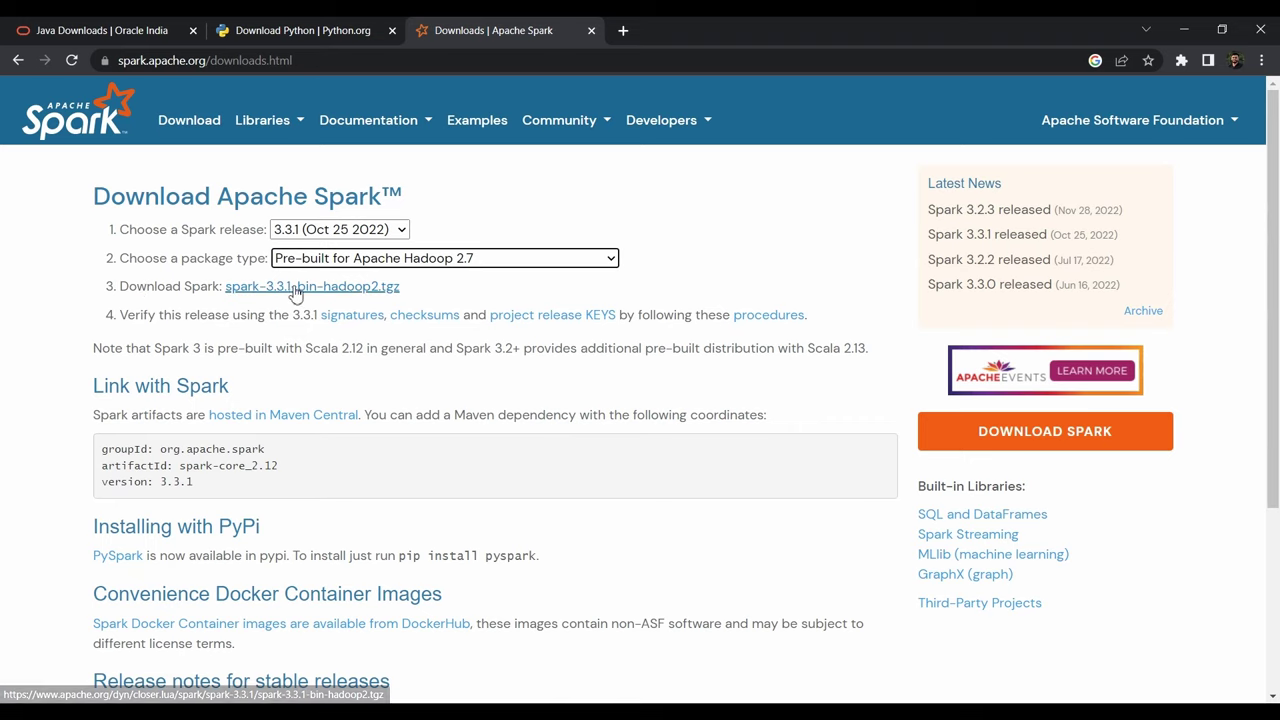
left_click(348, 290)
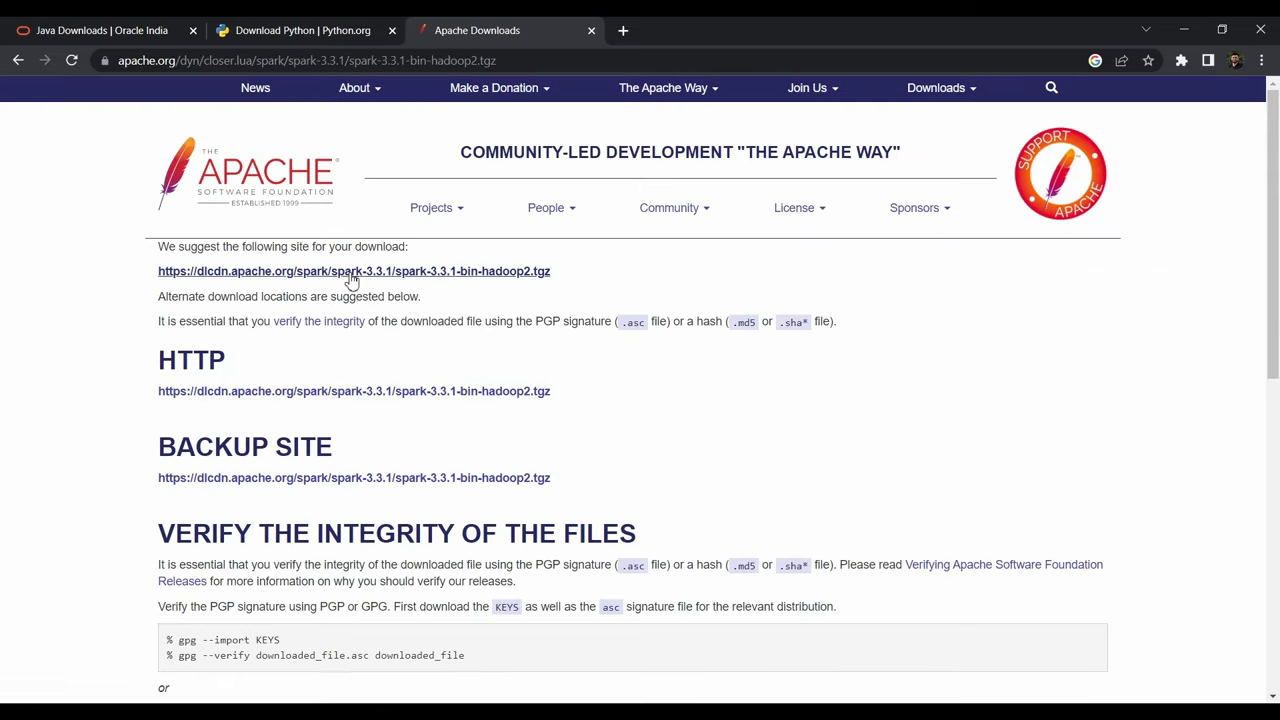
left_click(350, 274)
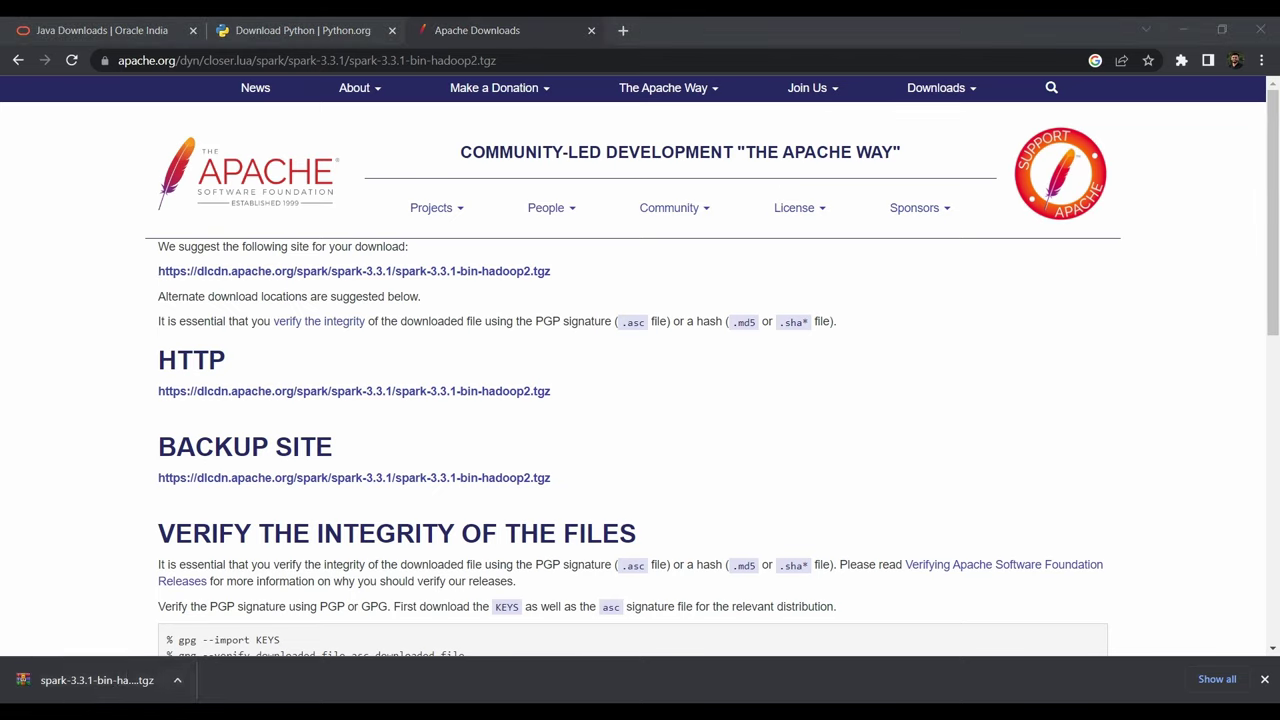
Copy the Spark archive from Downloads and create a new C:\spark folder.
key("alt+Tab")
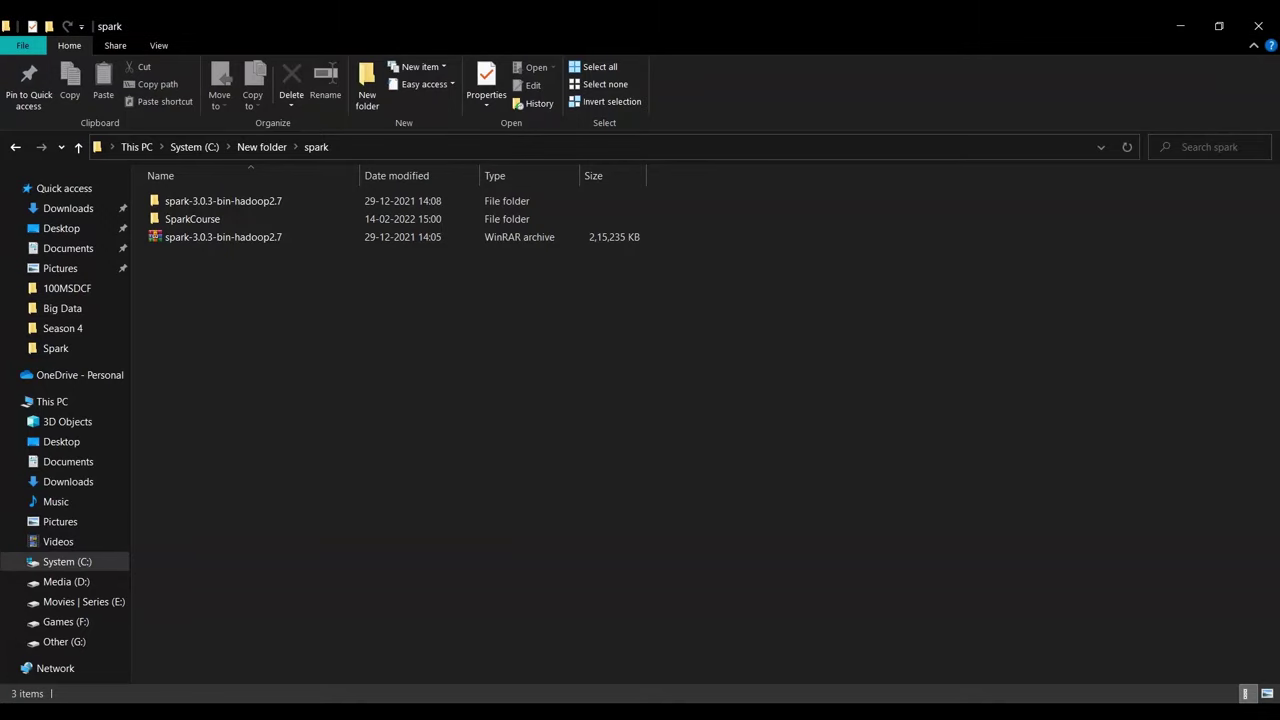
left_click(45, 206)
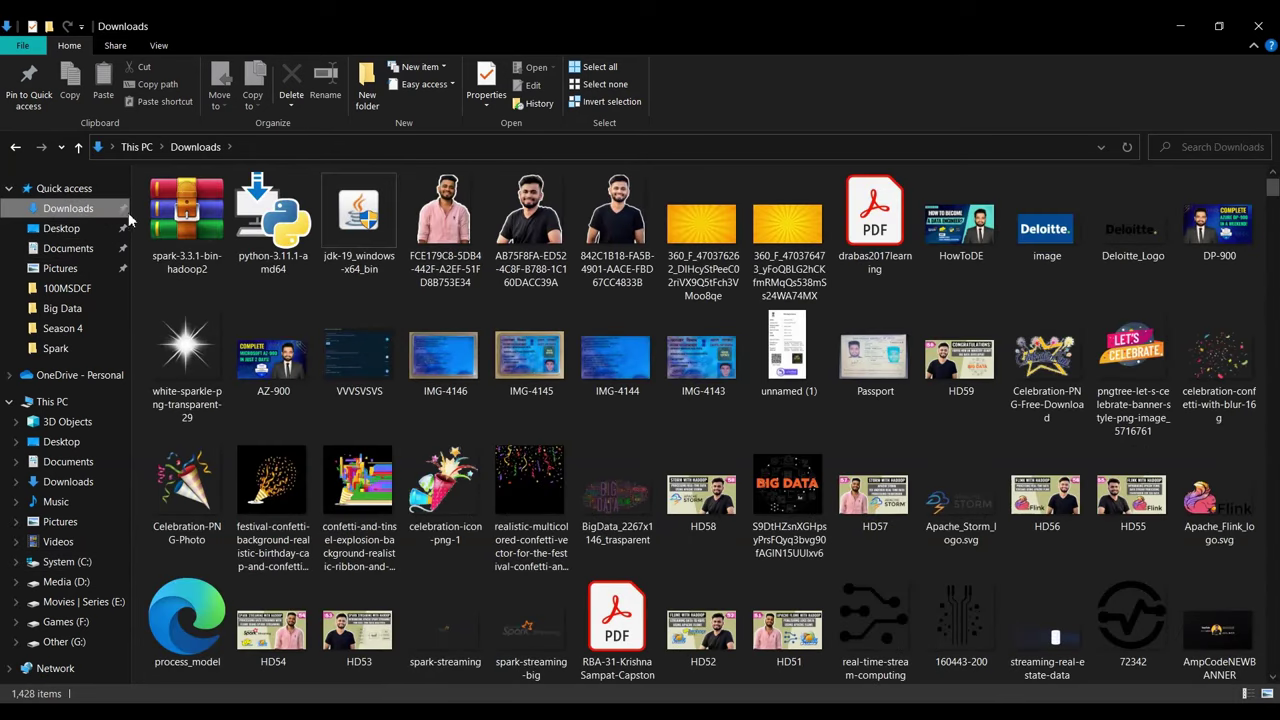
left_click(185, 232)
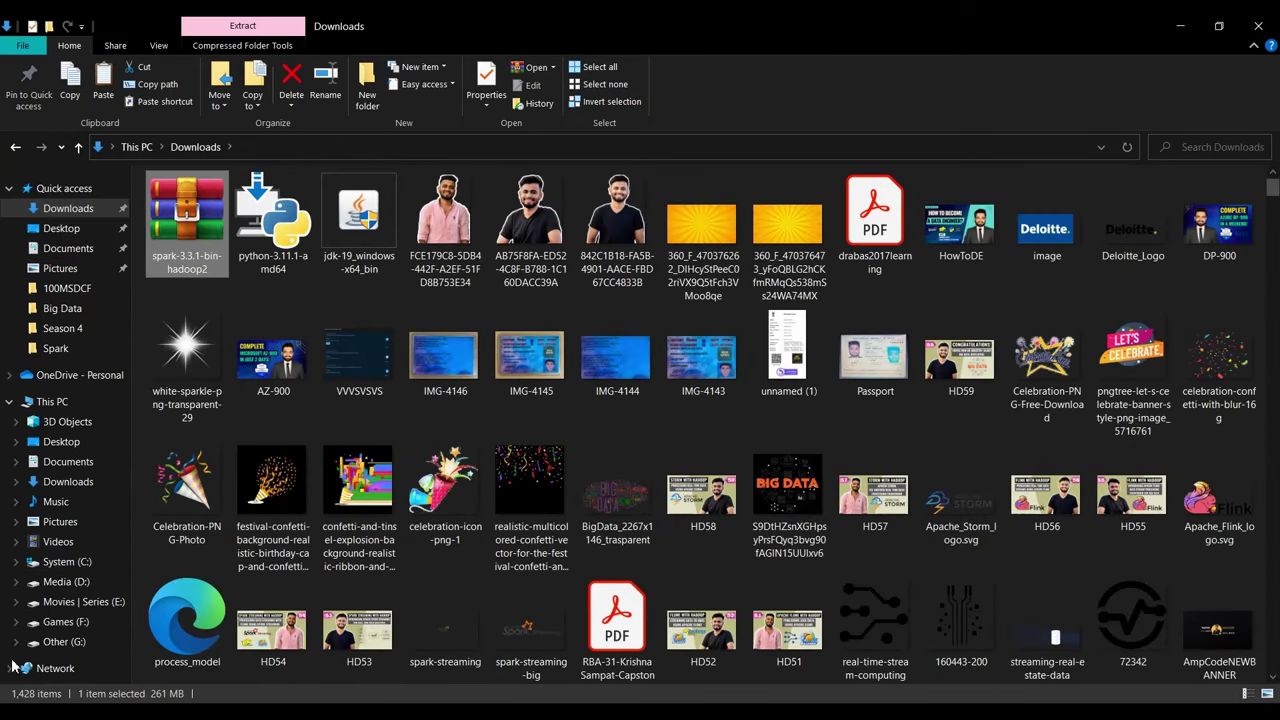
left_click(67, 562)
right_click(459, 422)
mouse_move(543, 632)
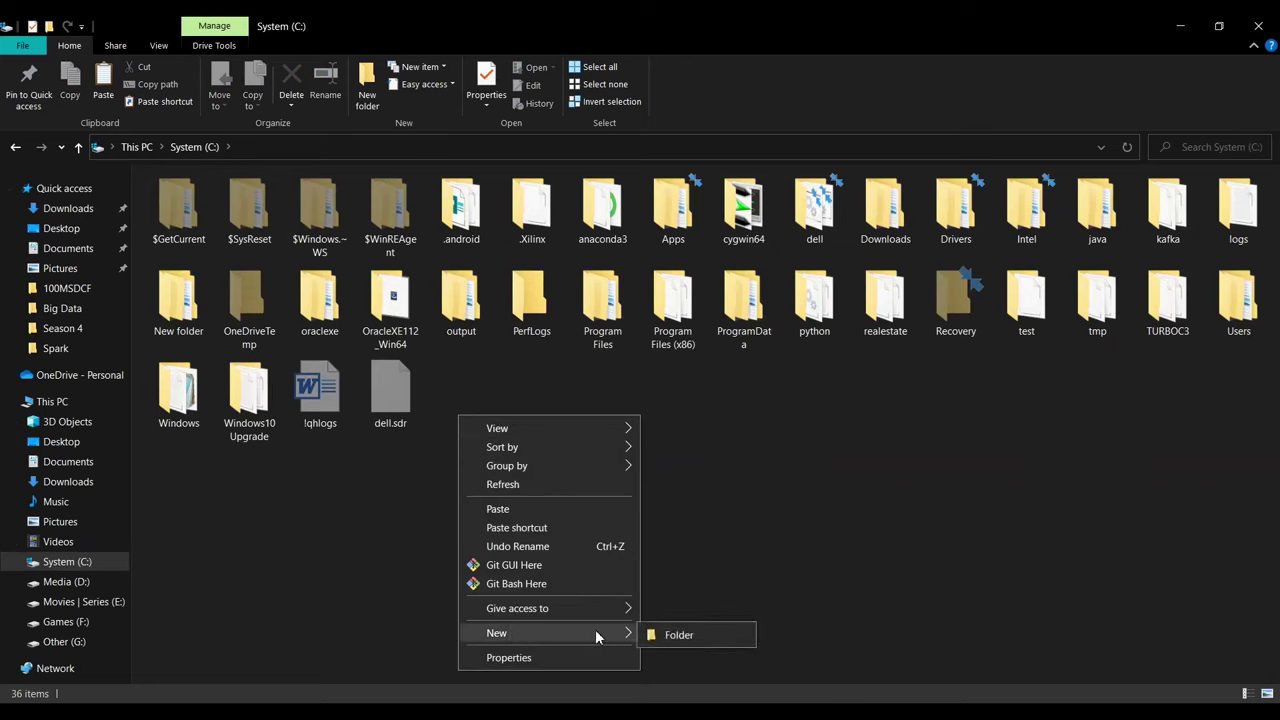
left_click(692, 634)
type("spark")
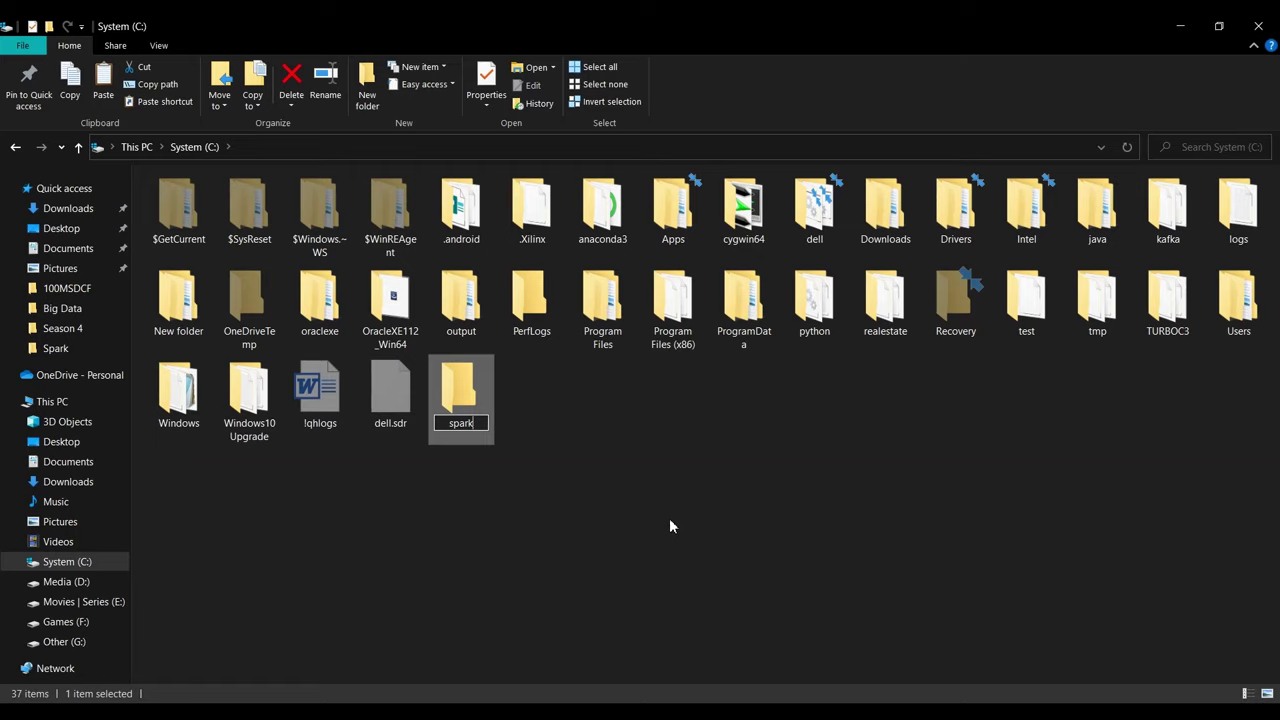
key("Return")
key("Return")
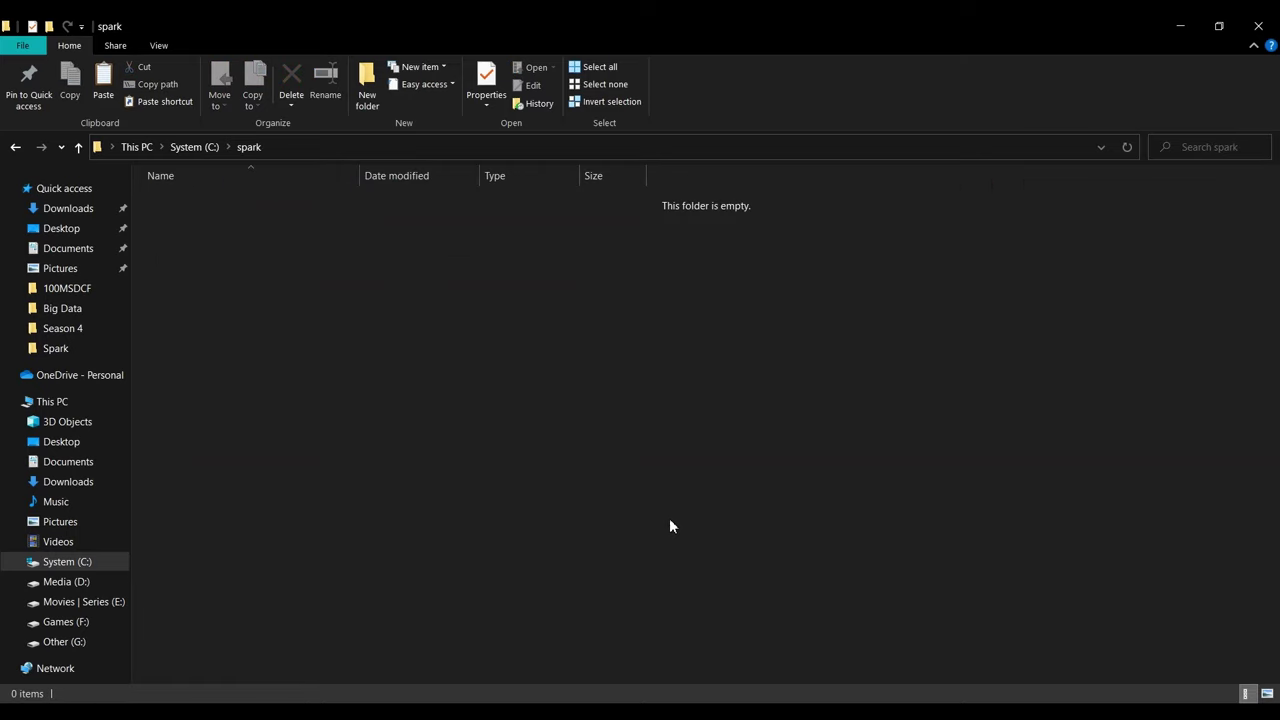
Paste the archive into C:\spark, extract it there, and open spark-3.3.1-bin-hadoop2\bin.
key("ctrl+v")
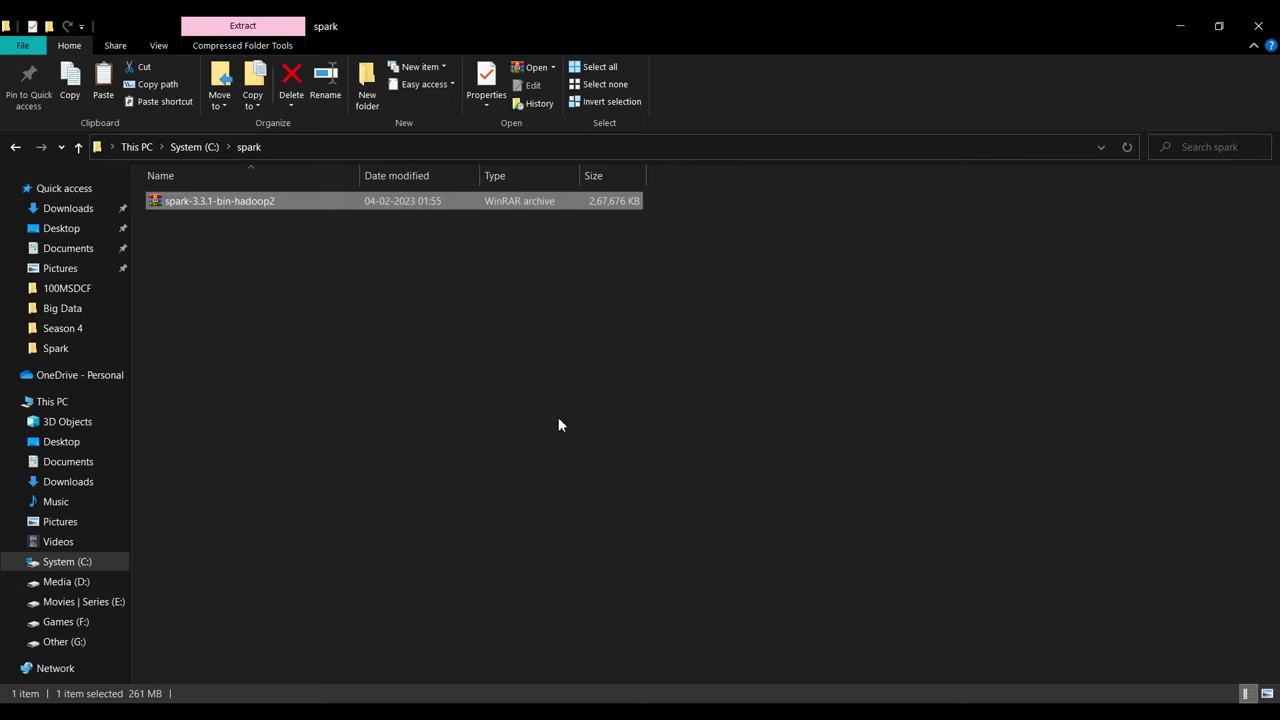
right_click(239, 200)
left_click(304, 289)
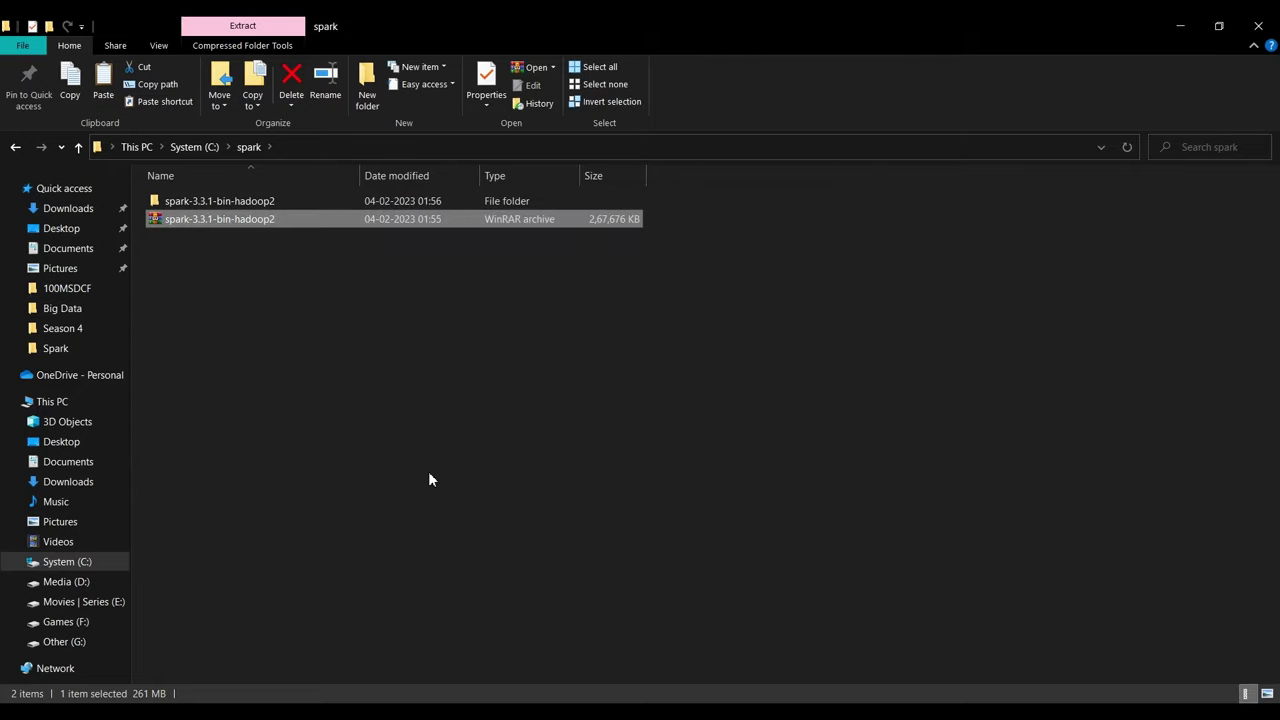
double_click(225, 202)
double_click(223, 202)
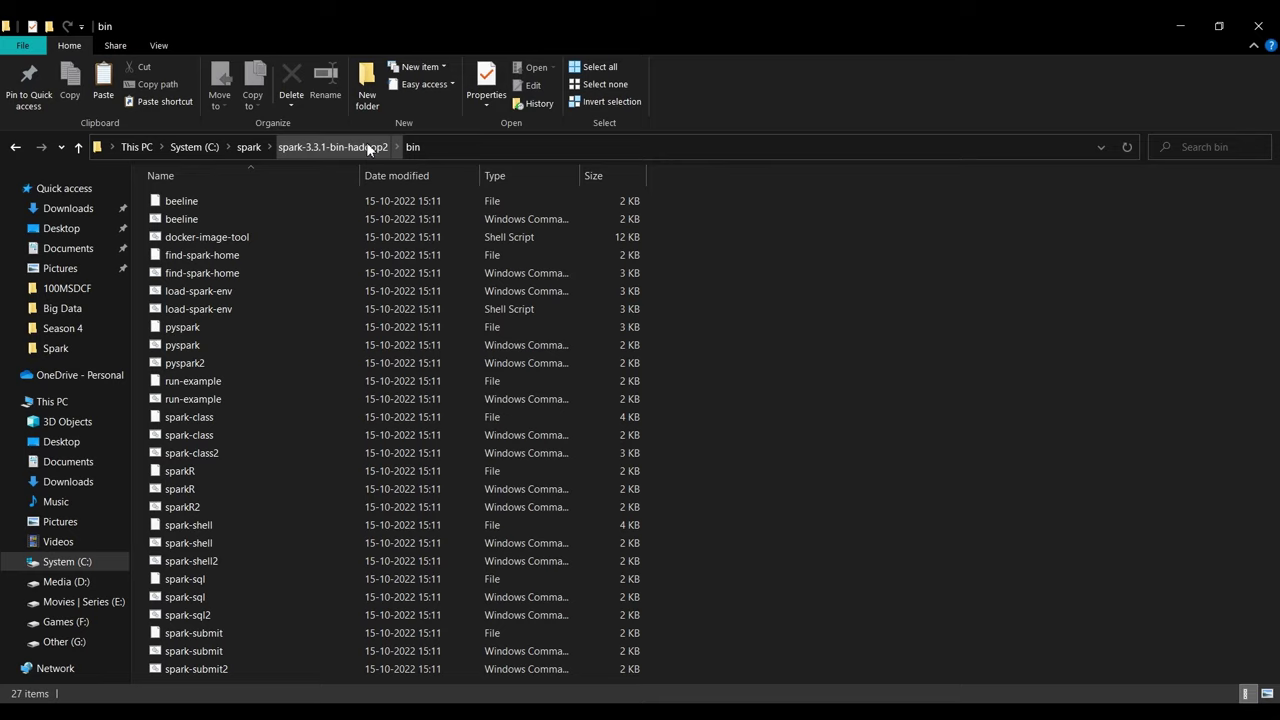
Download winutils.exe from the winutils repository's hadoop-2.7.1/bin folder on GitHub.
key("alt+Tab")
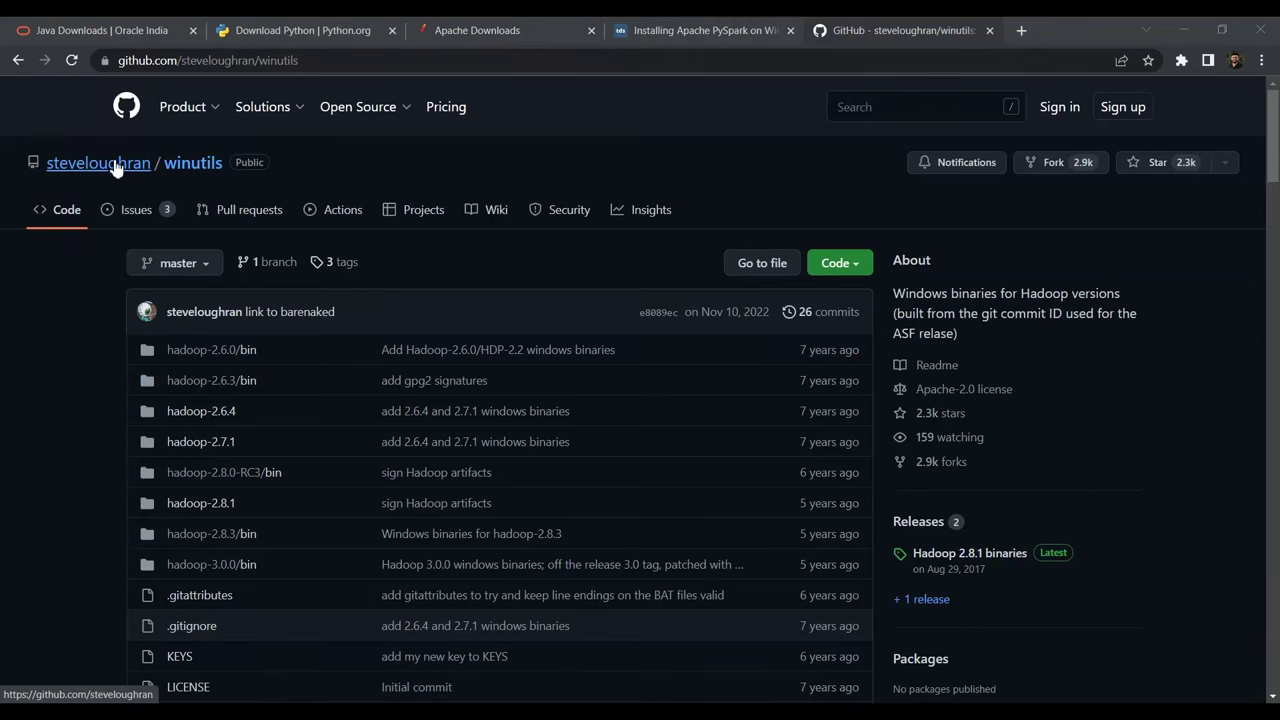
mouse_move(119, 167)
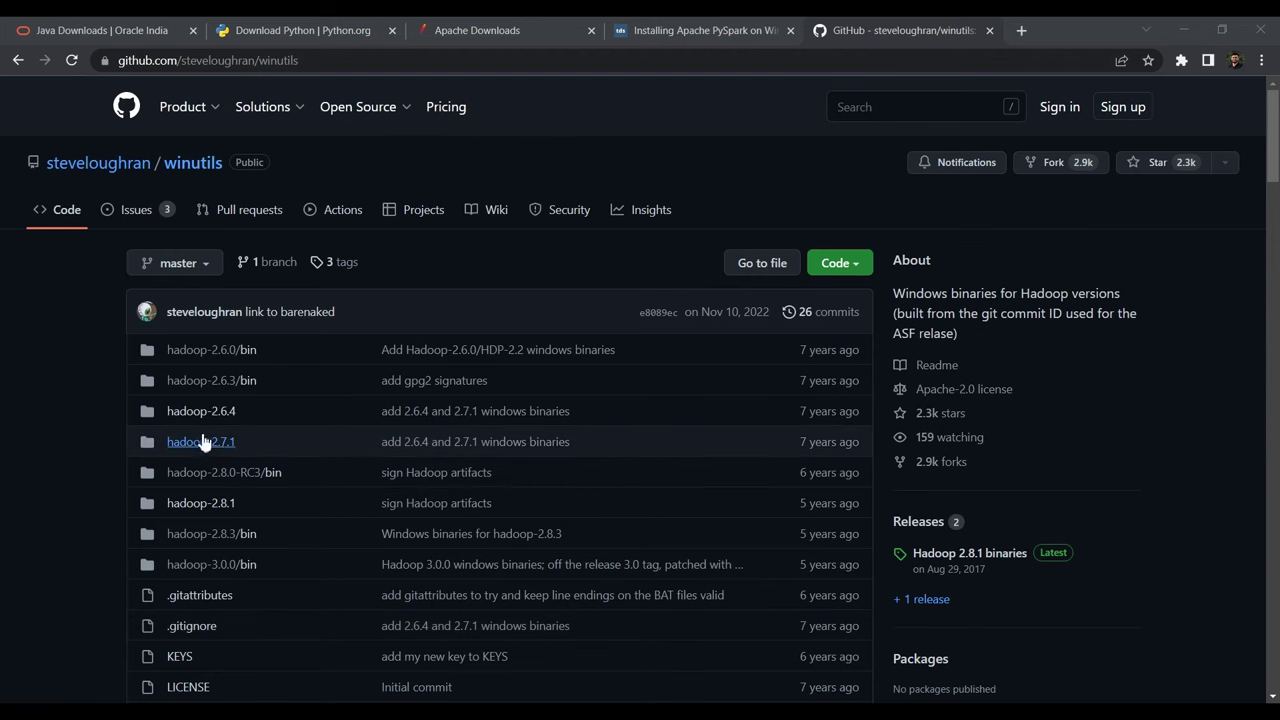
left_click(222, 451)
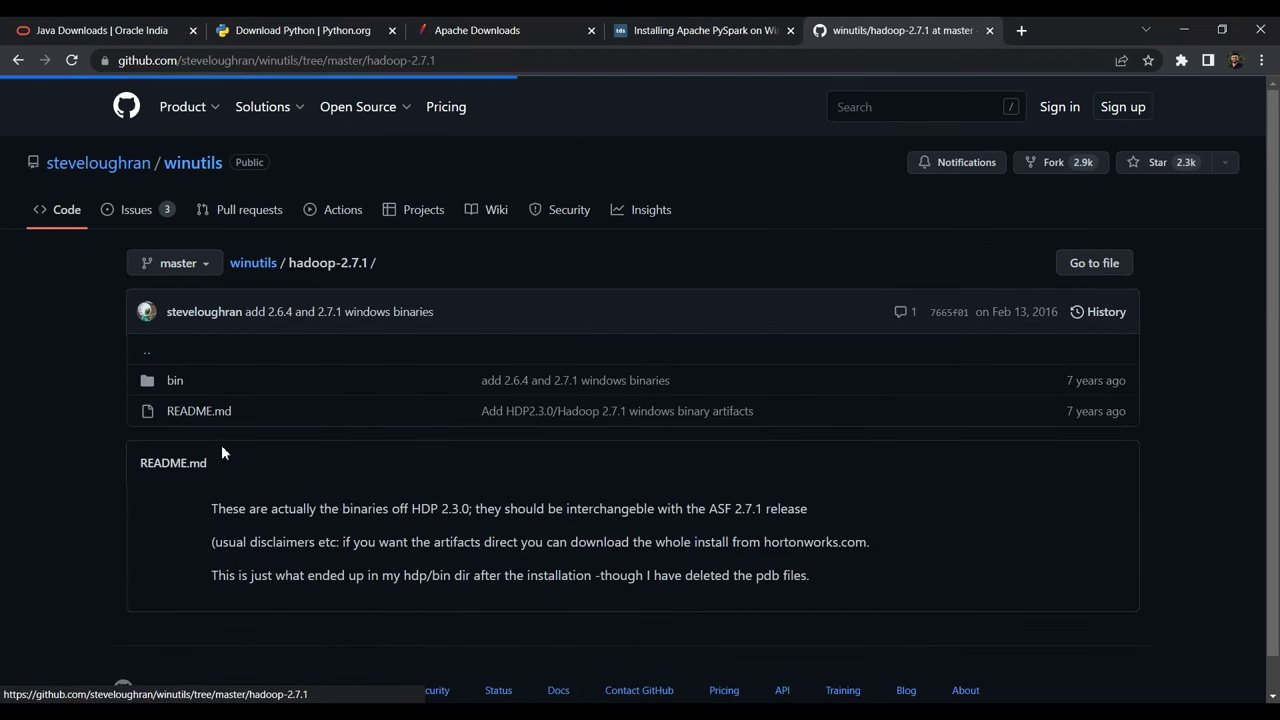
left_click(186, 383)
scroll(402, 398, "down", 10)
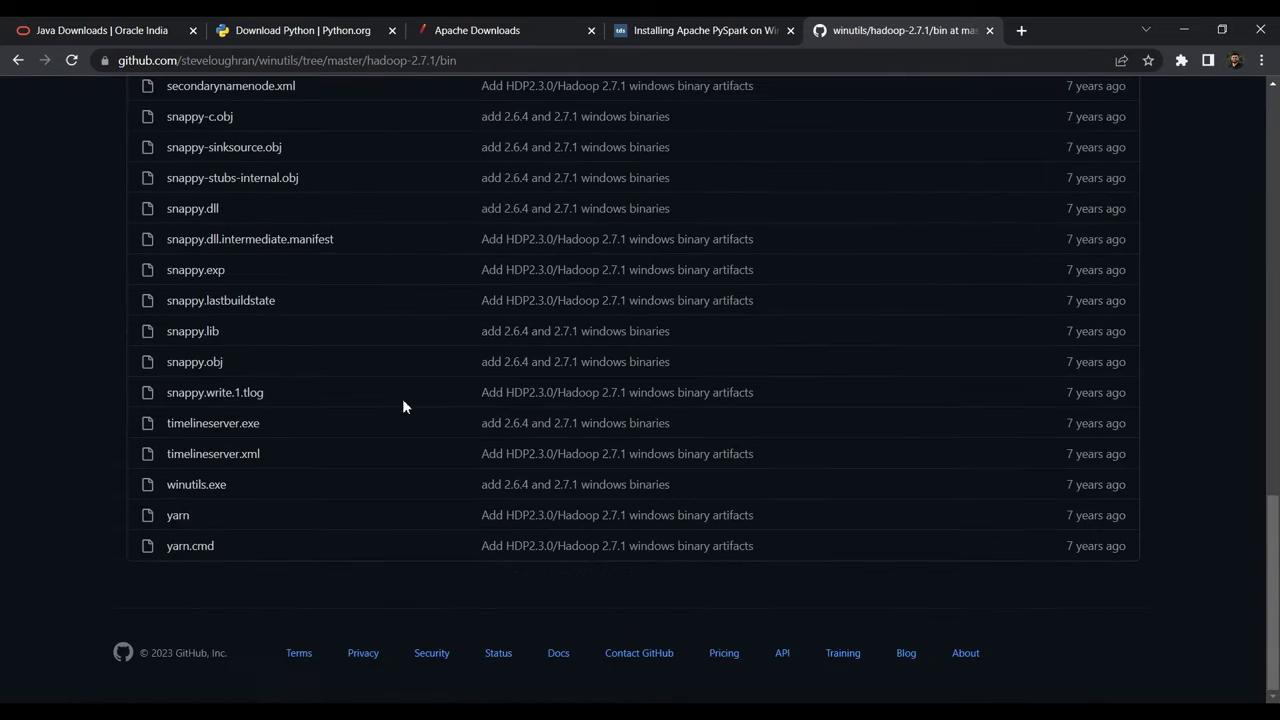
left_click(196, 485)
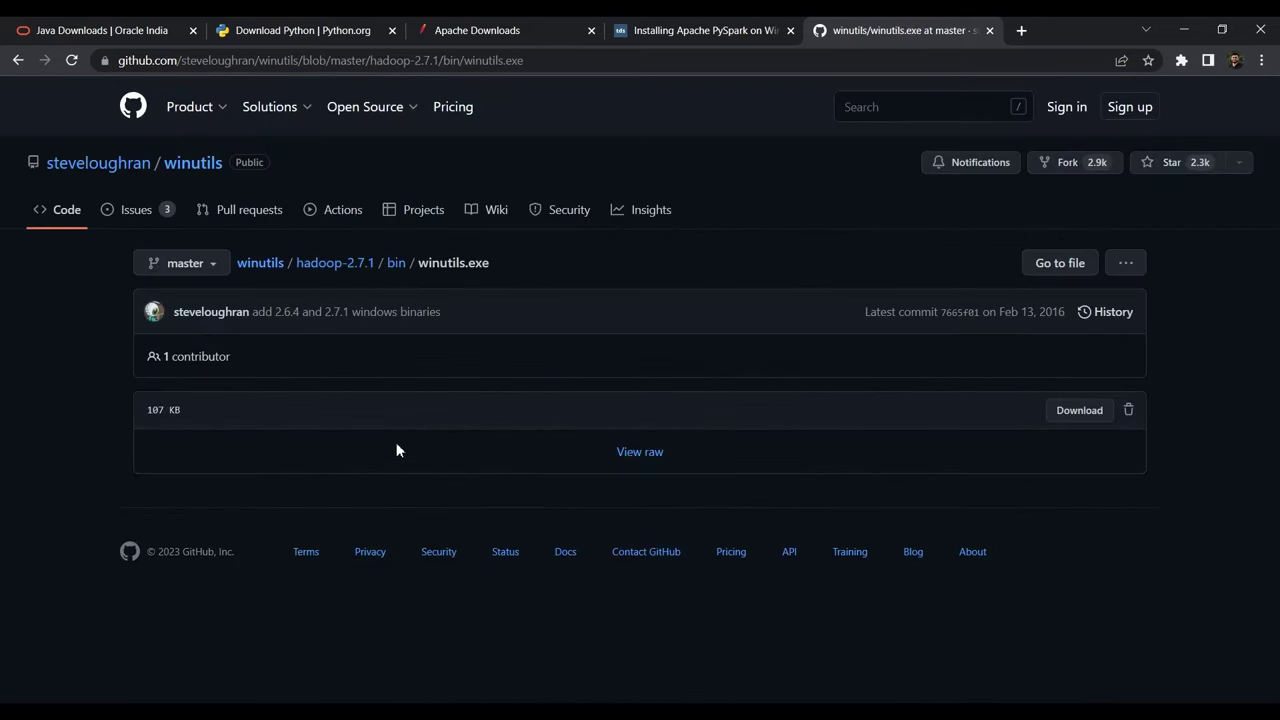
left_click(1061, 424)
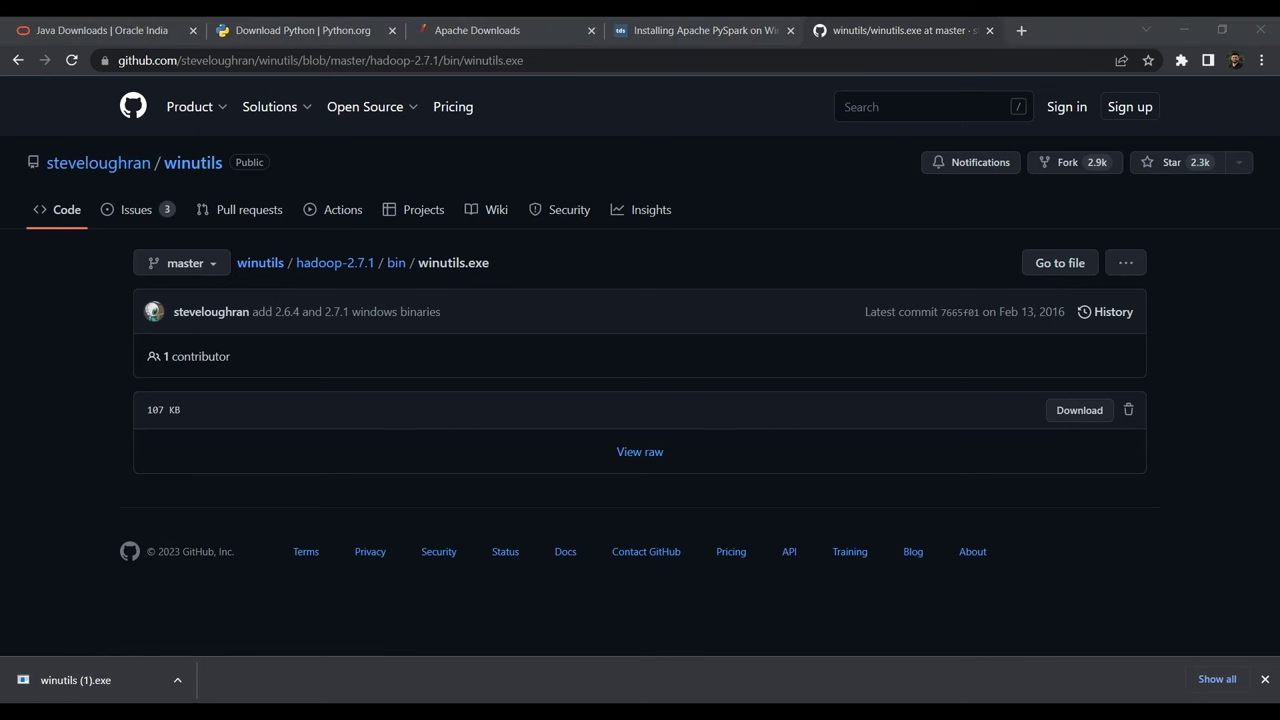
key("alt+Tab")
Copy the downloaded winutils (1) file and create a new C:\hadoop folder.
left_click(50, 209)
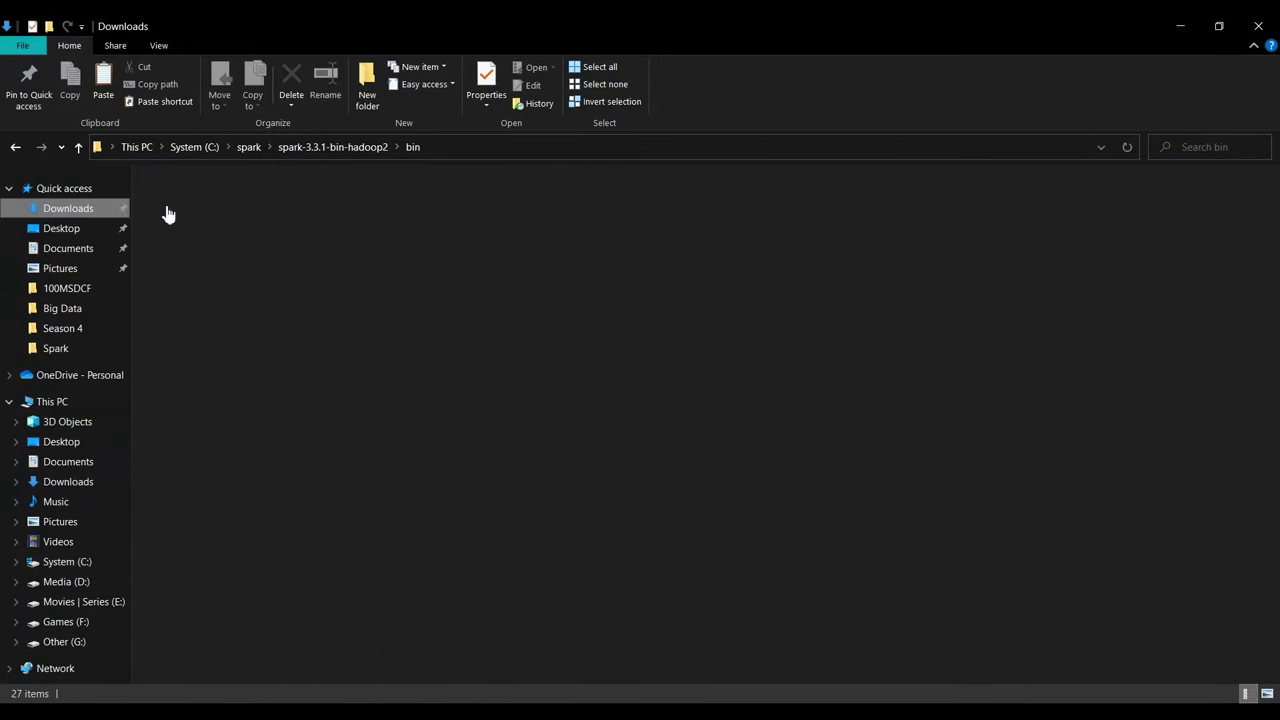
left_click(210, 232)
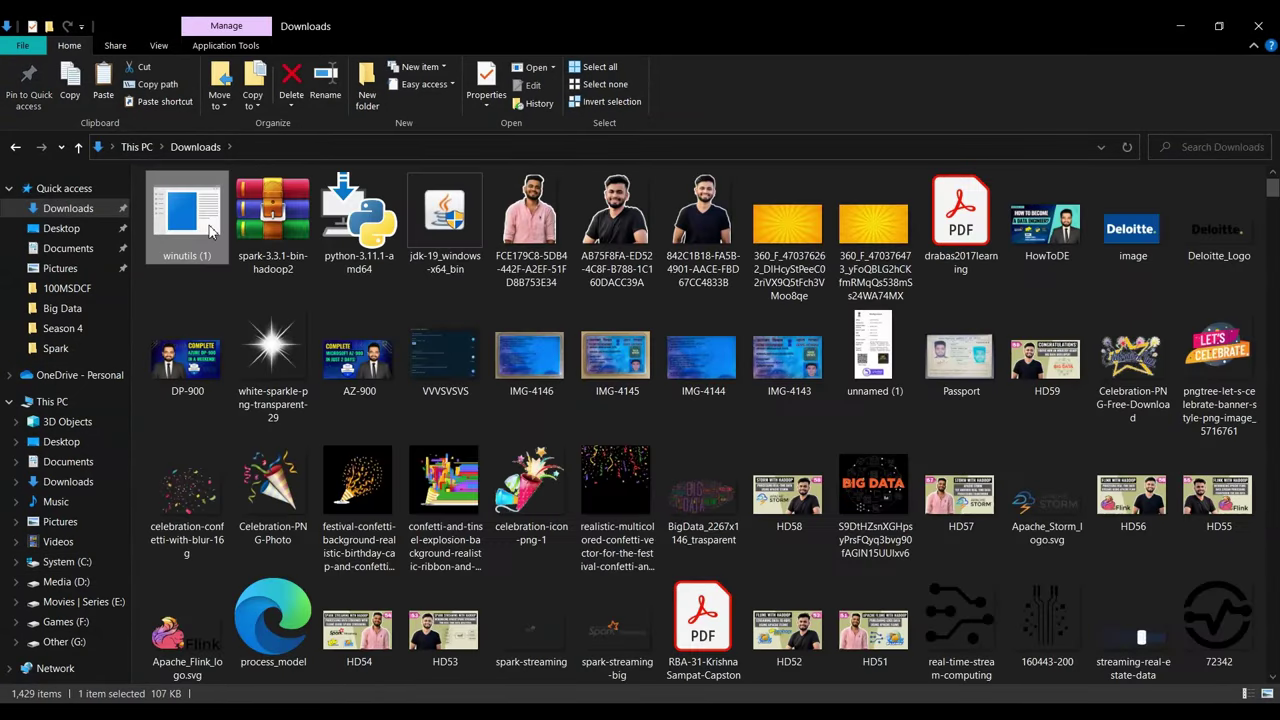
left_click(55, 585)
left_click(62, 565)
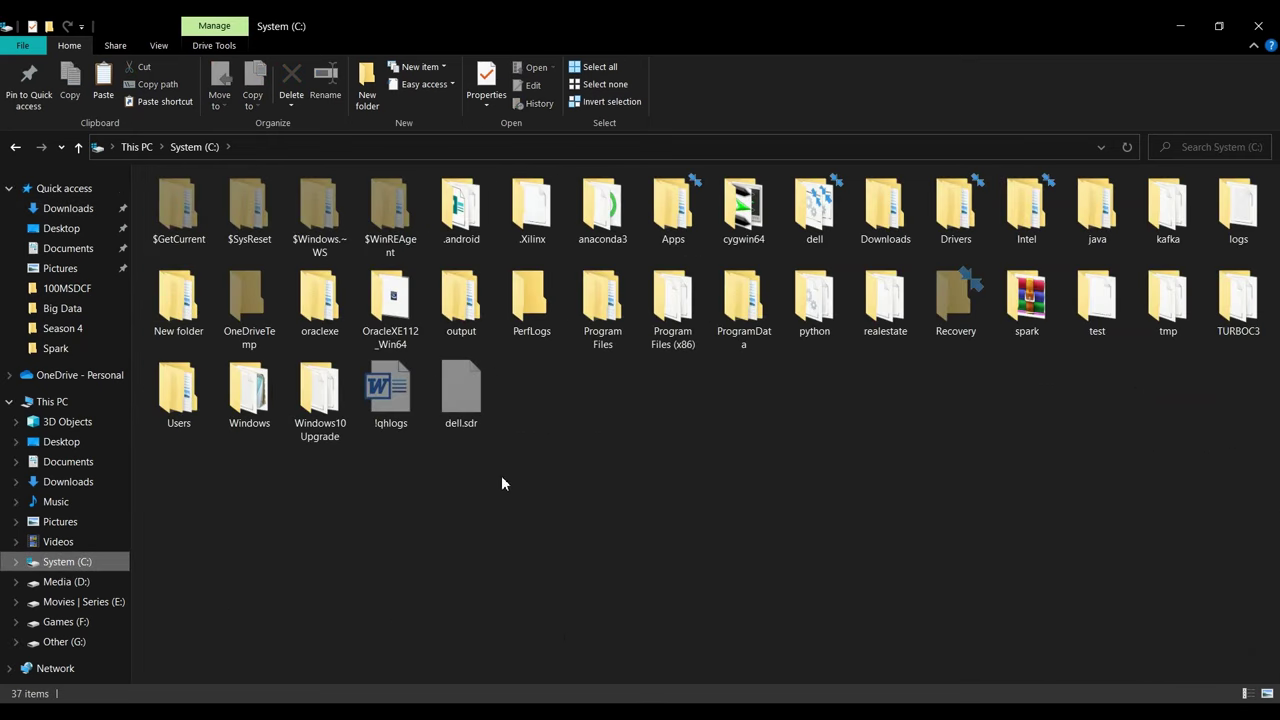
right_click(599, 418)
mouse_move(630, 637)
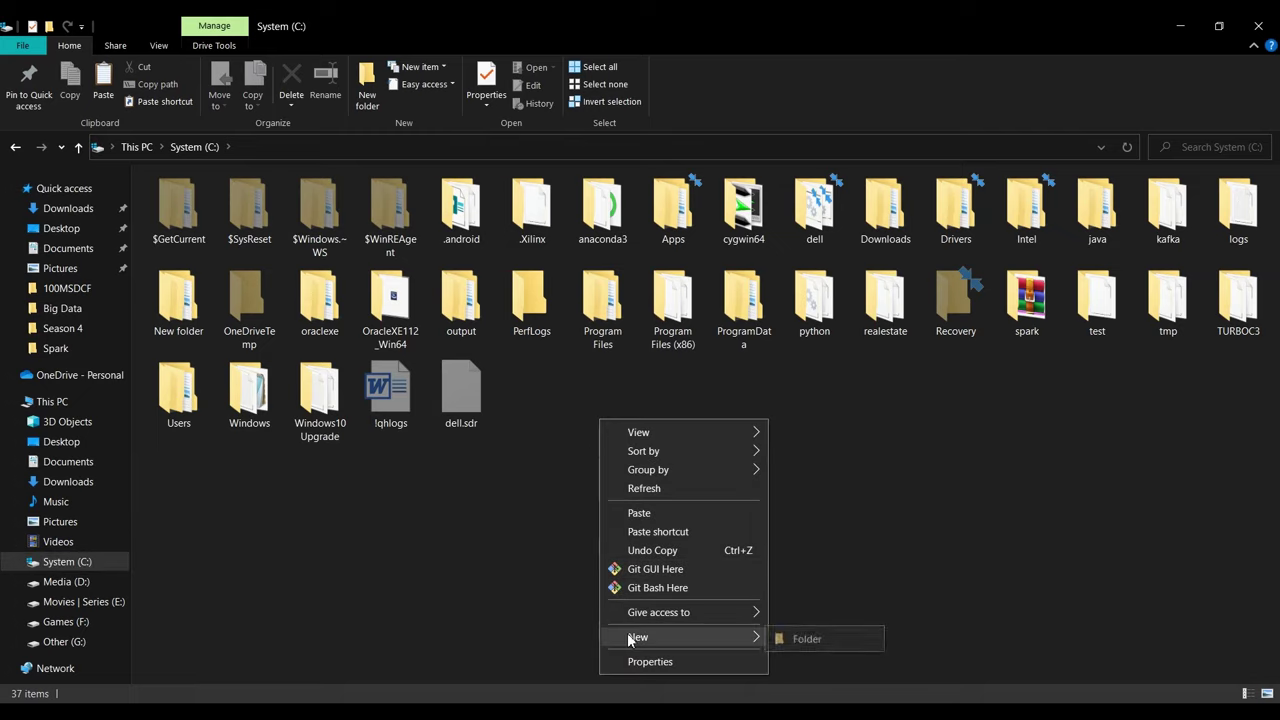
left_click(818, 637)
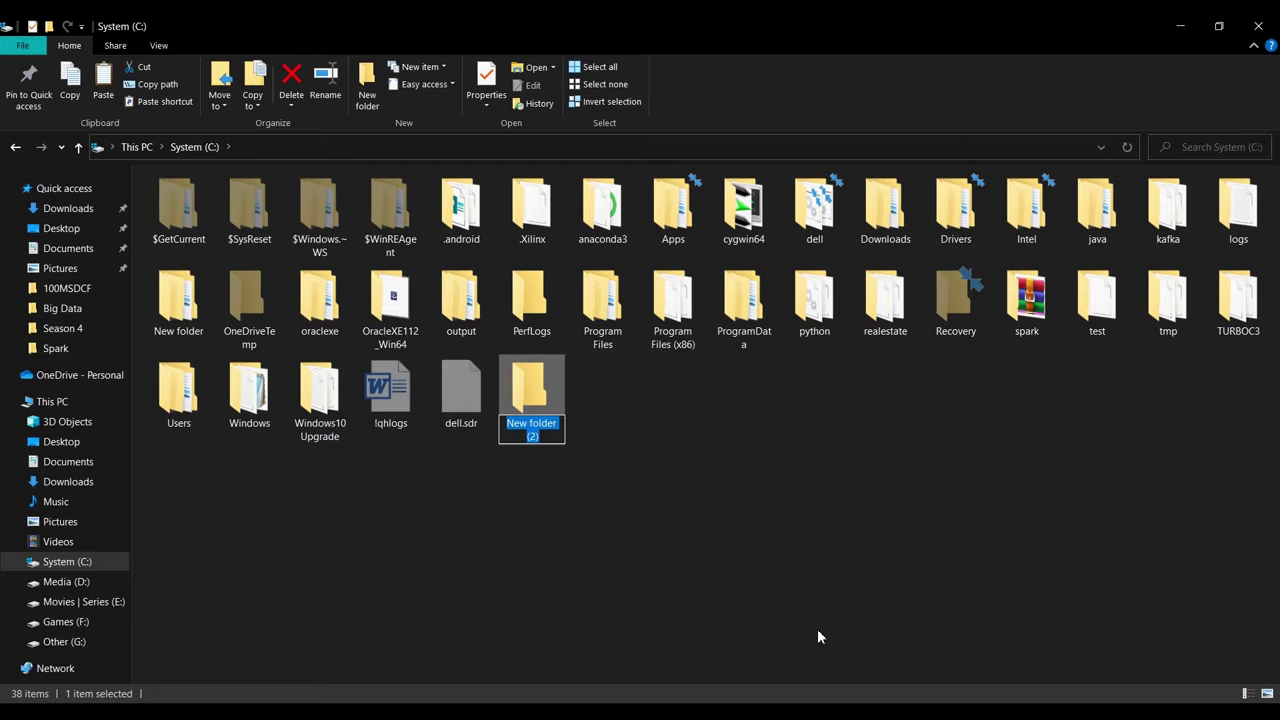
type("hadoop")
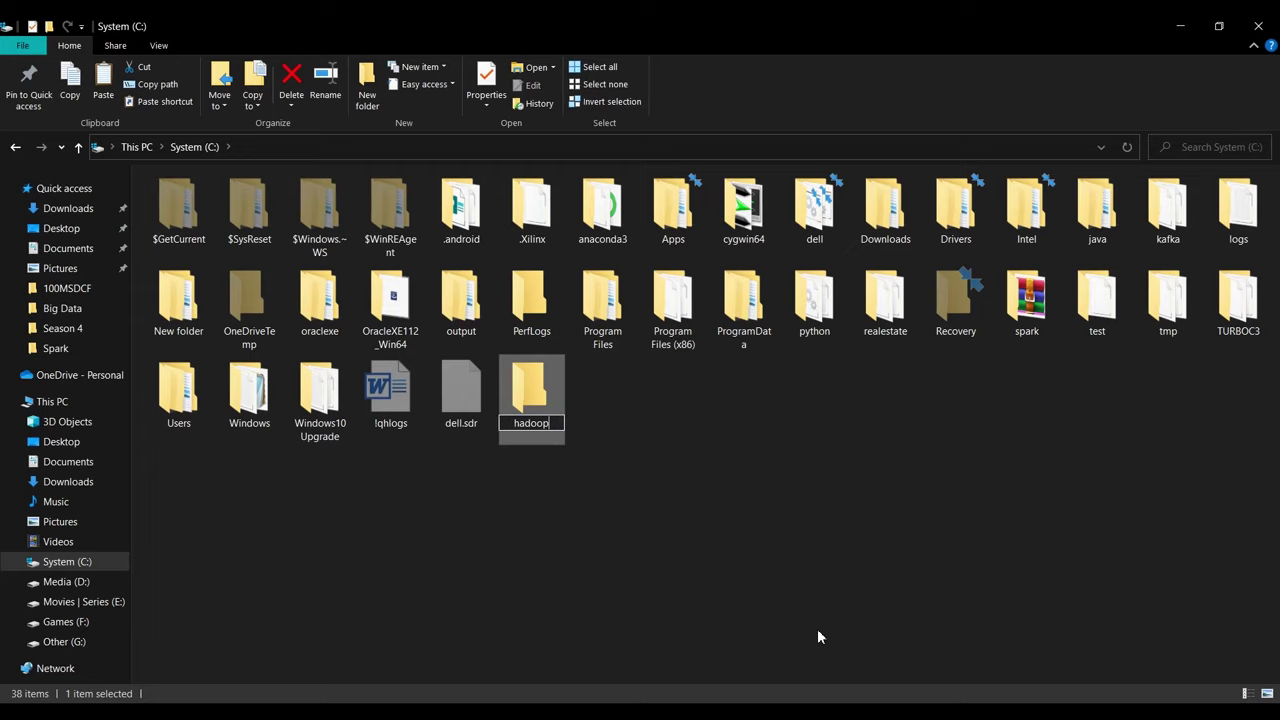
key("Return")
key("Return")
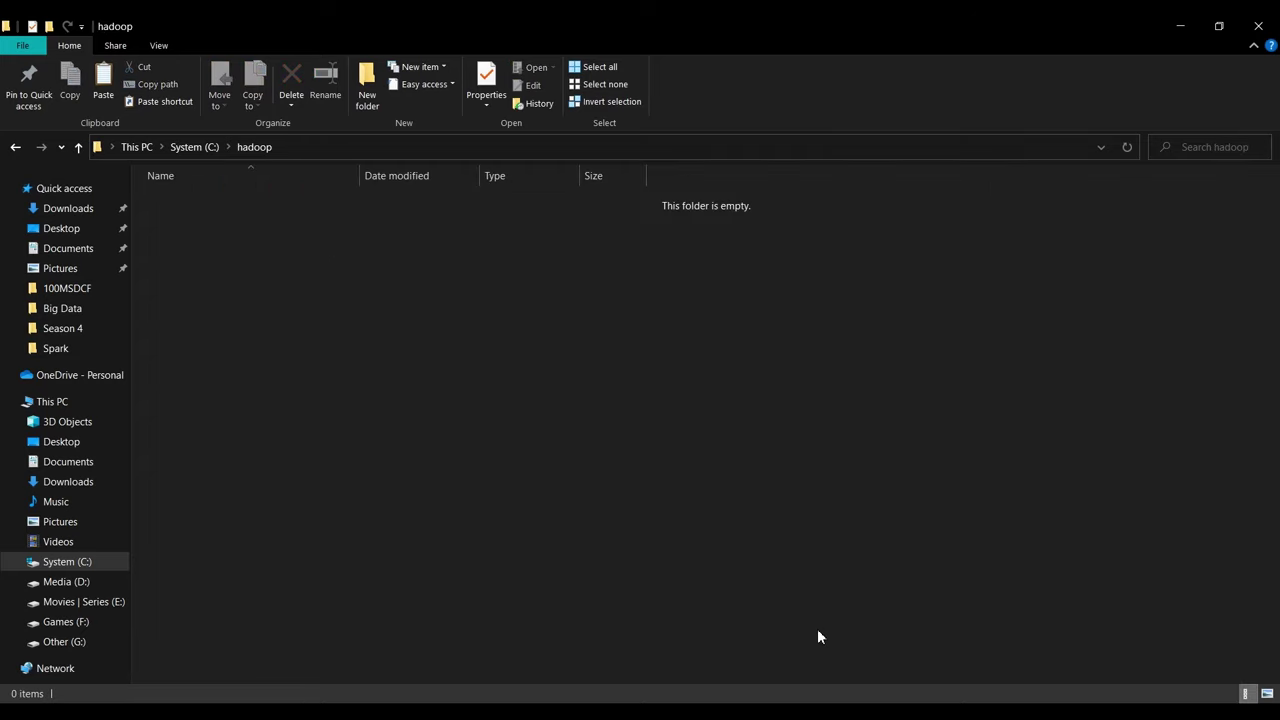
Create a bin folder inside C:\hadoop and paste winutils into it.
right_click(390, 380)
mouse_move(477, 614)
left_click(614, 337)
type("bin")
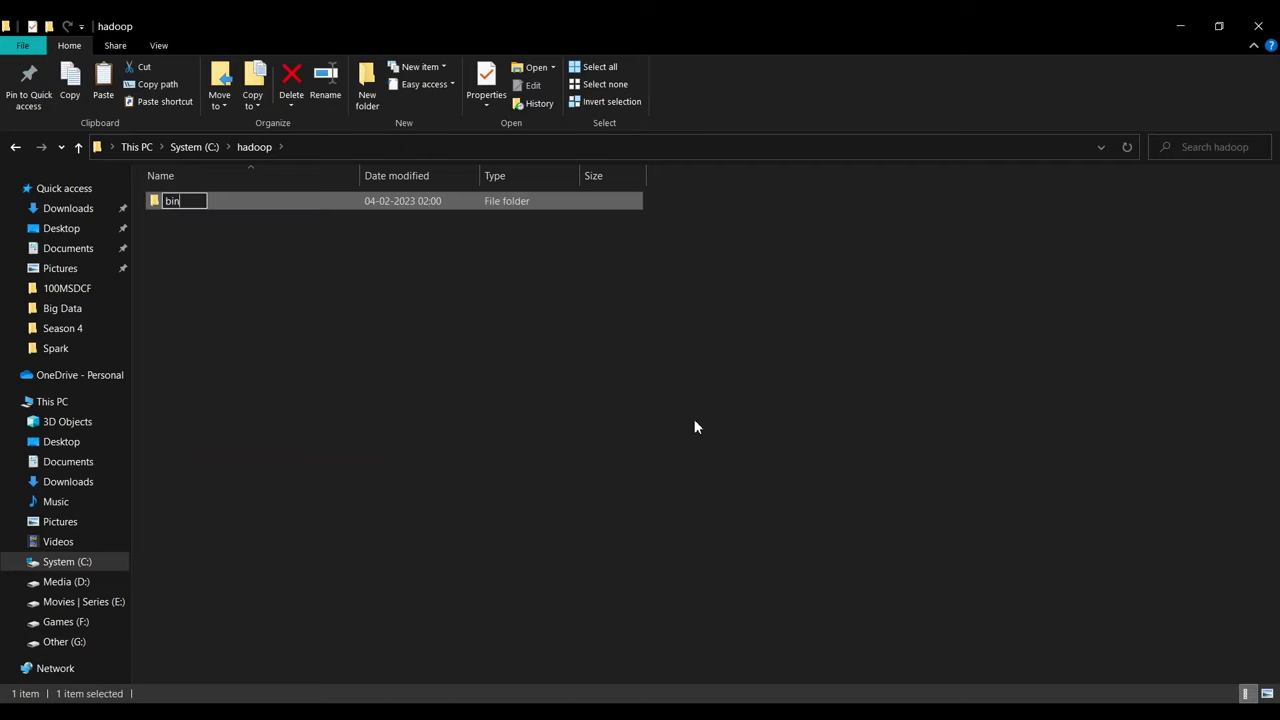
key("Return")
key("Return")
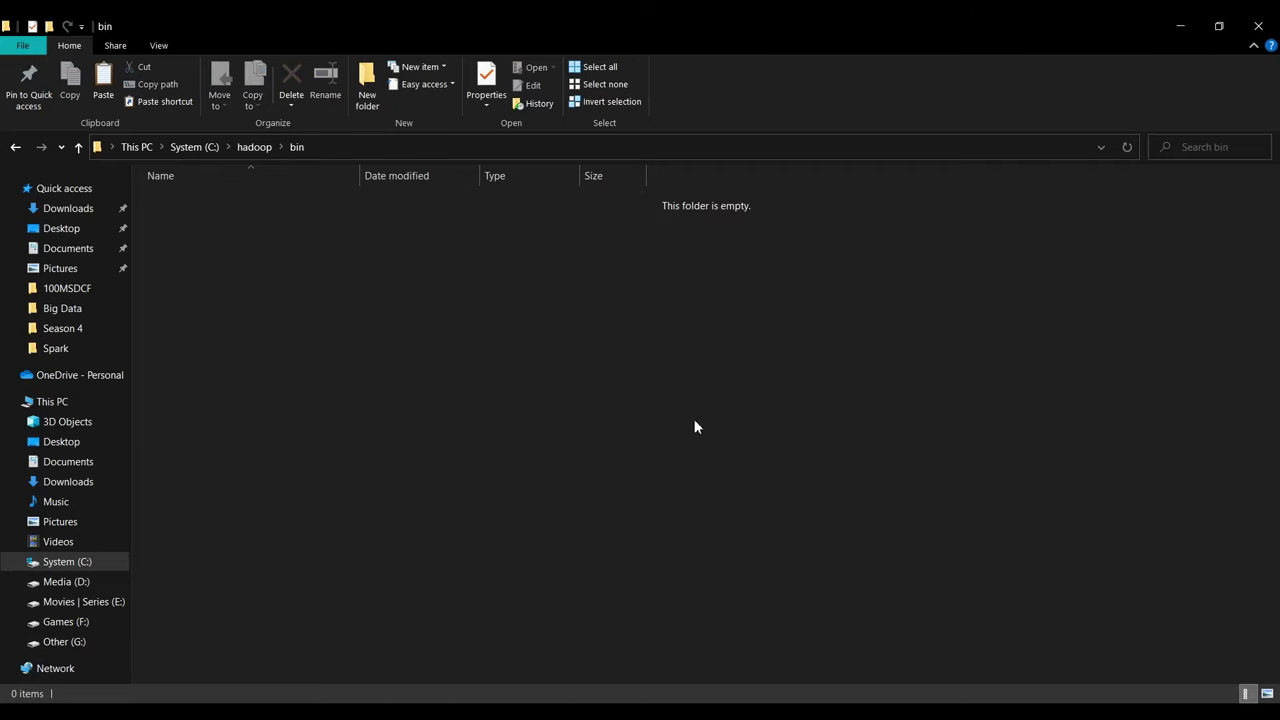
key("ctrl+v")
Rename the pasted file to winutils, removing the (1) suffix, then return to C:\hadoop.
left_click(216, 200)
left_click(216, 200)
left_click_drag(216, 200, 204, 201)
key("BackSpace")
key("BackSpace")
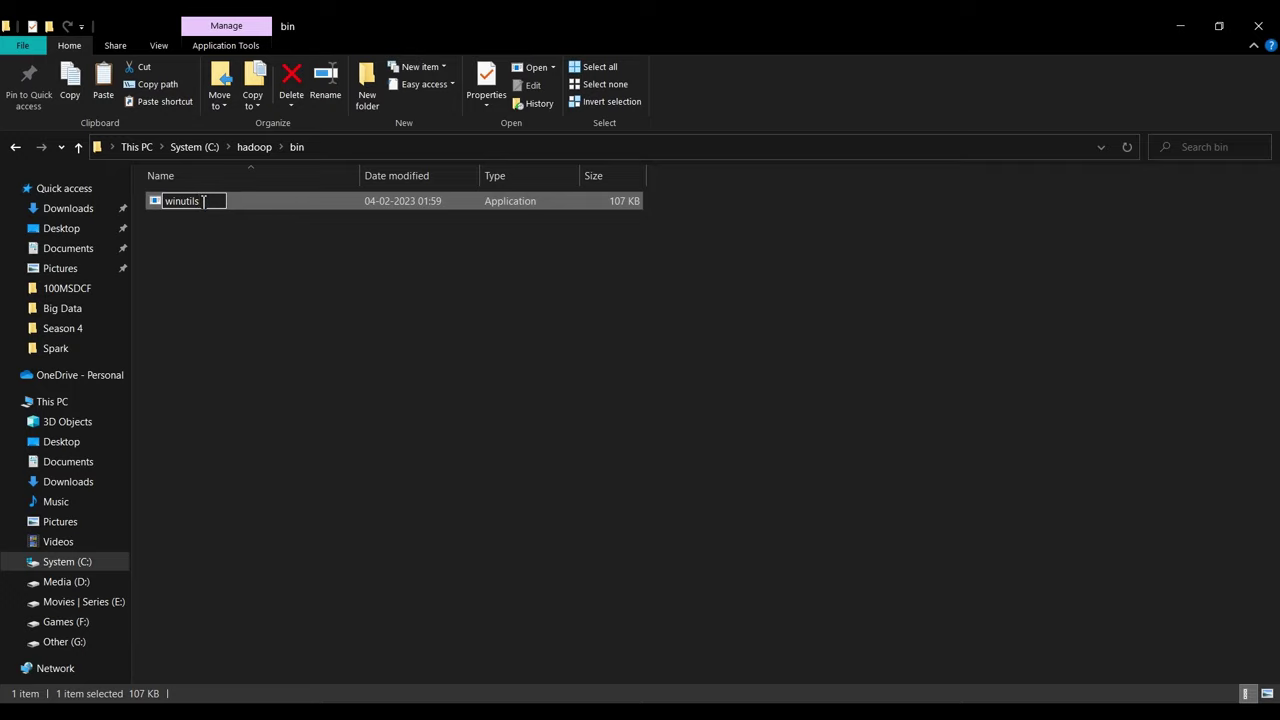
left_click(341, 348)
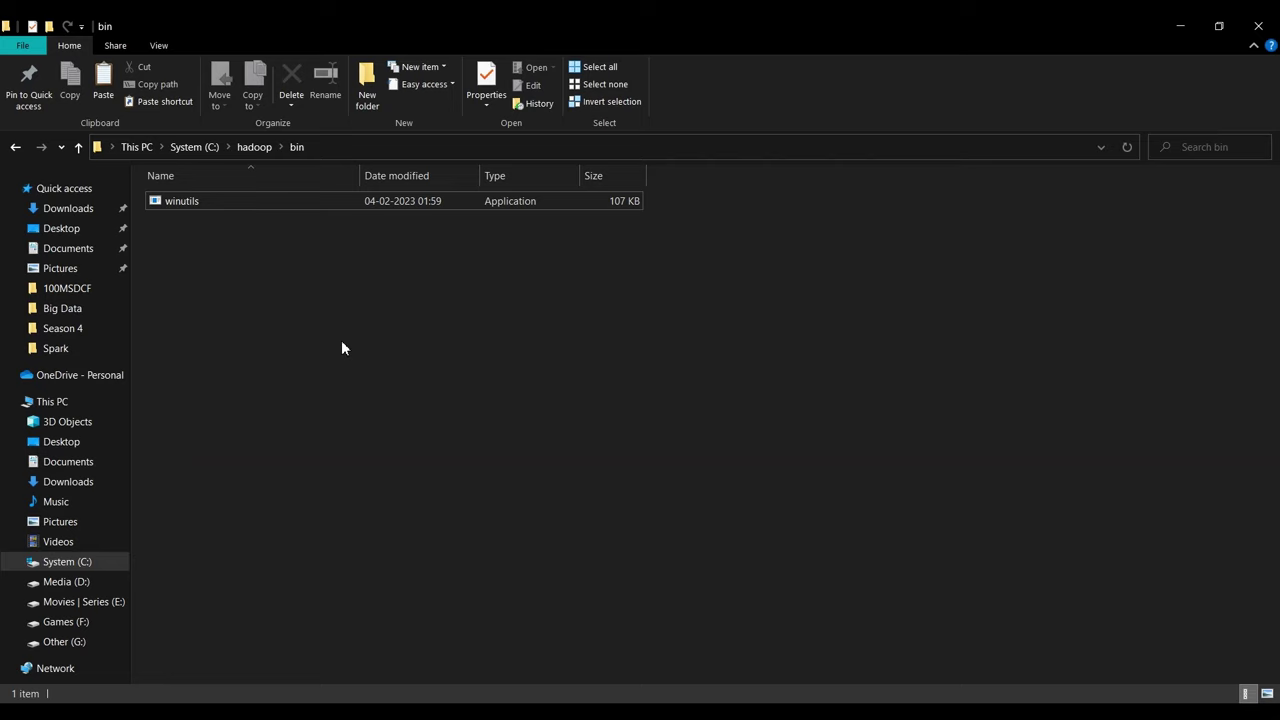
left_click(15, 147)
Inspect the C:\java\jdk\bin and C:\hadoop\bin folders.
left_click(15, 147)
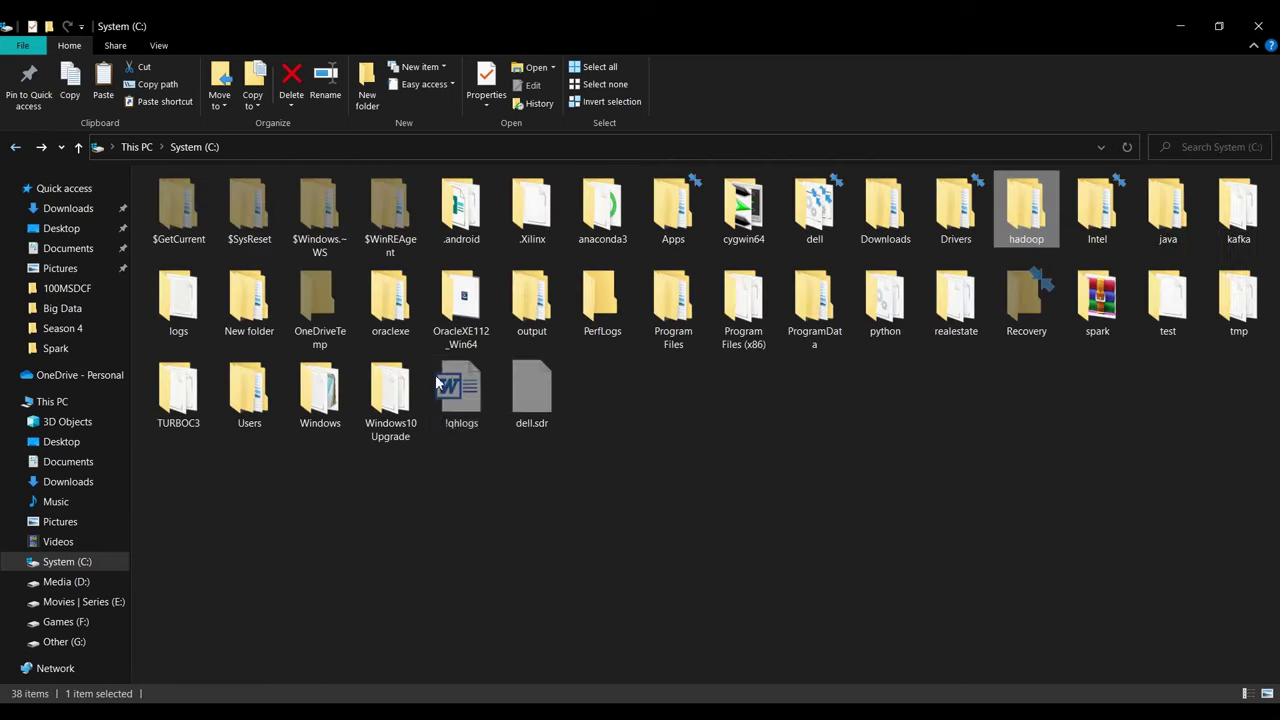
double_click(1166, 210)
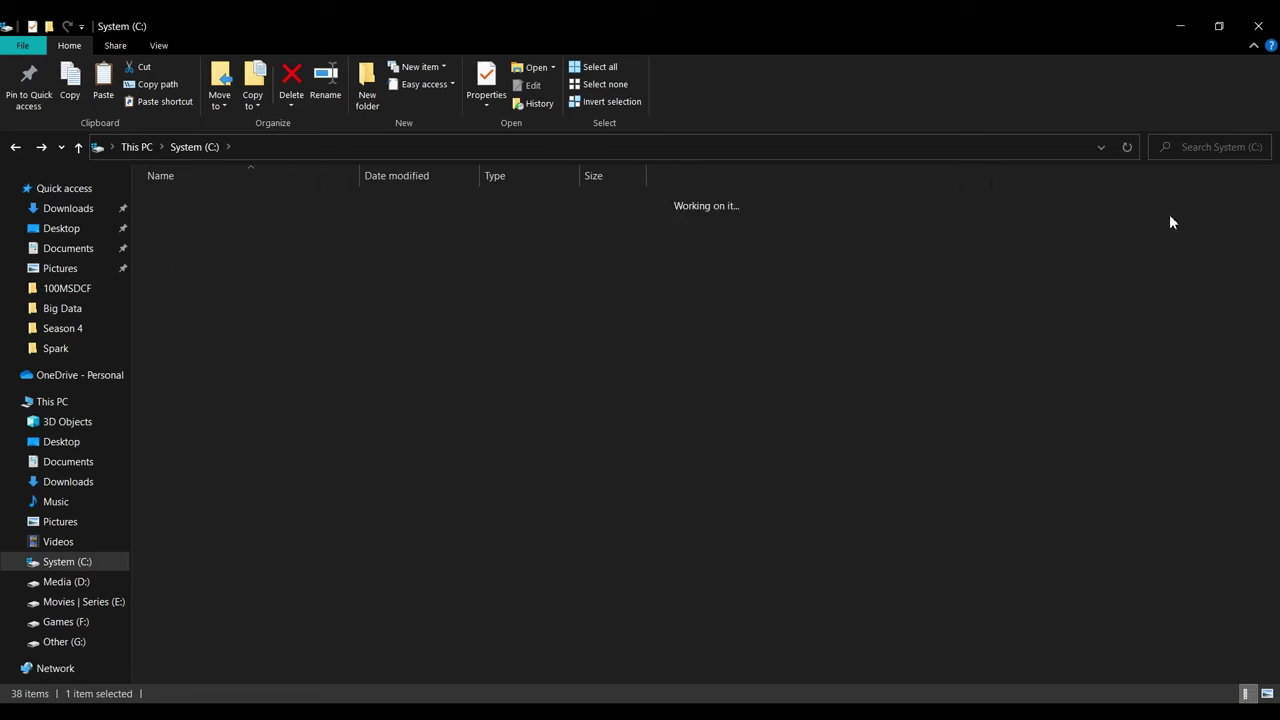
double_click(194, 206)
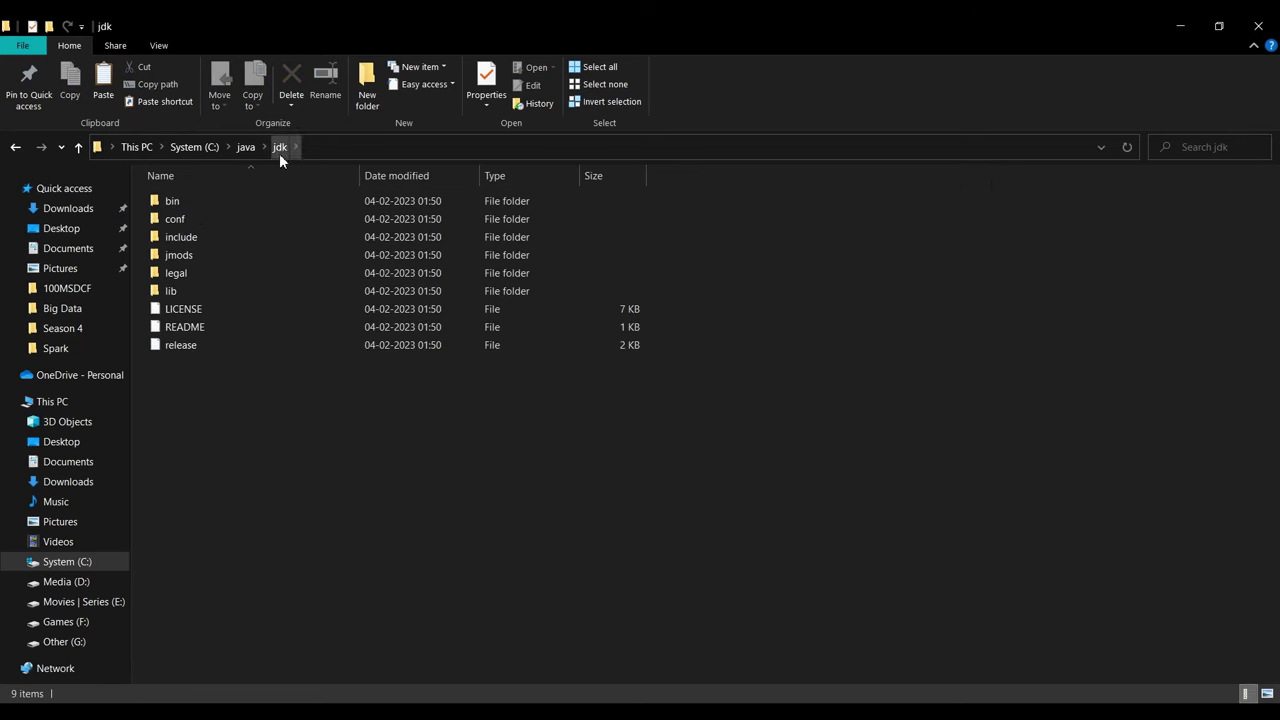
double_click(172, 203)
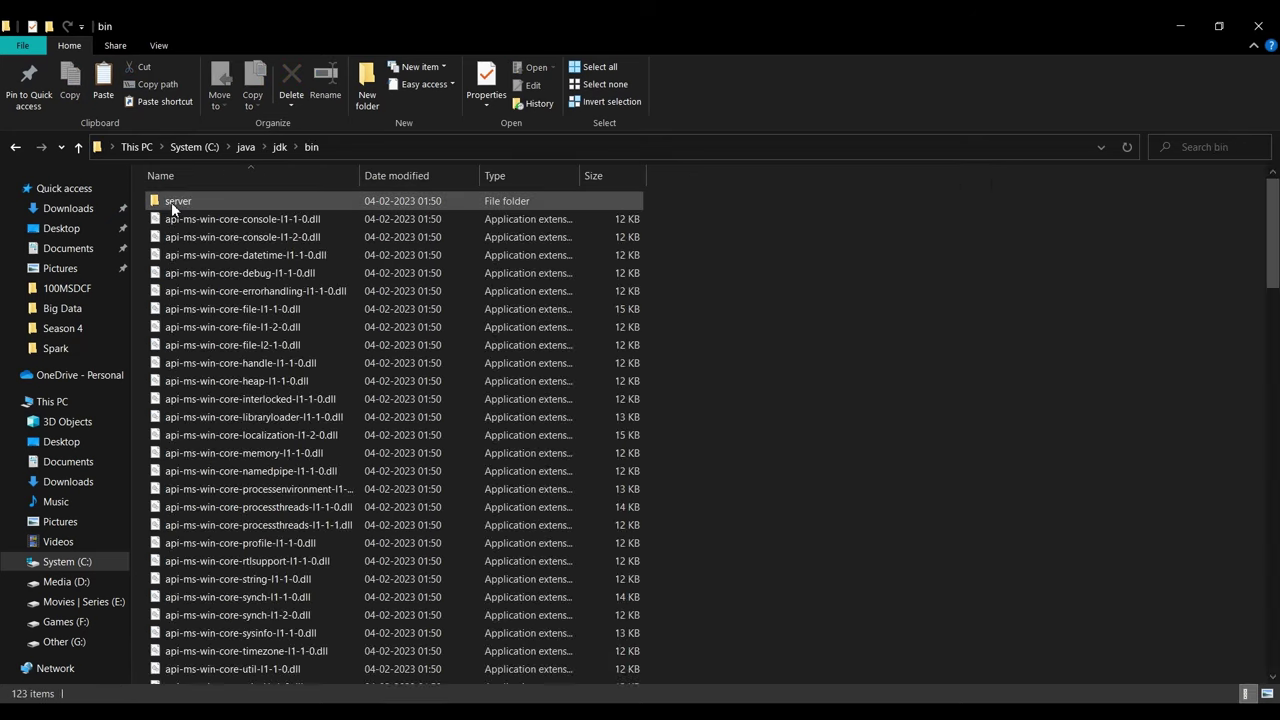
left_click(15, 147)
left_click(15, 147)
left_click(15, 147)
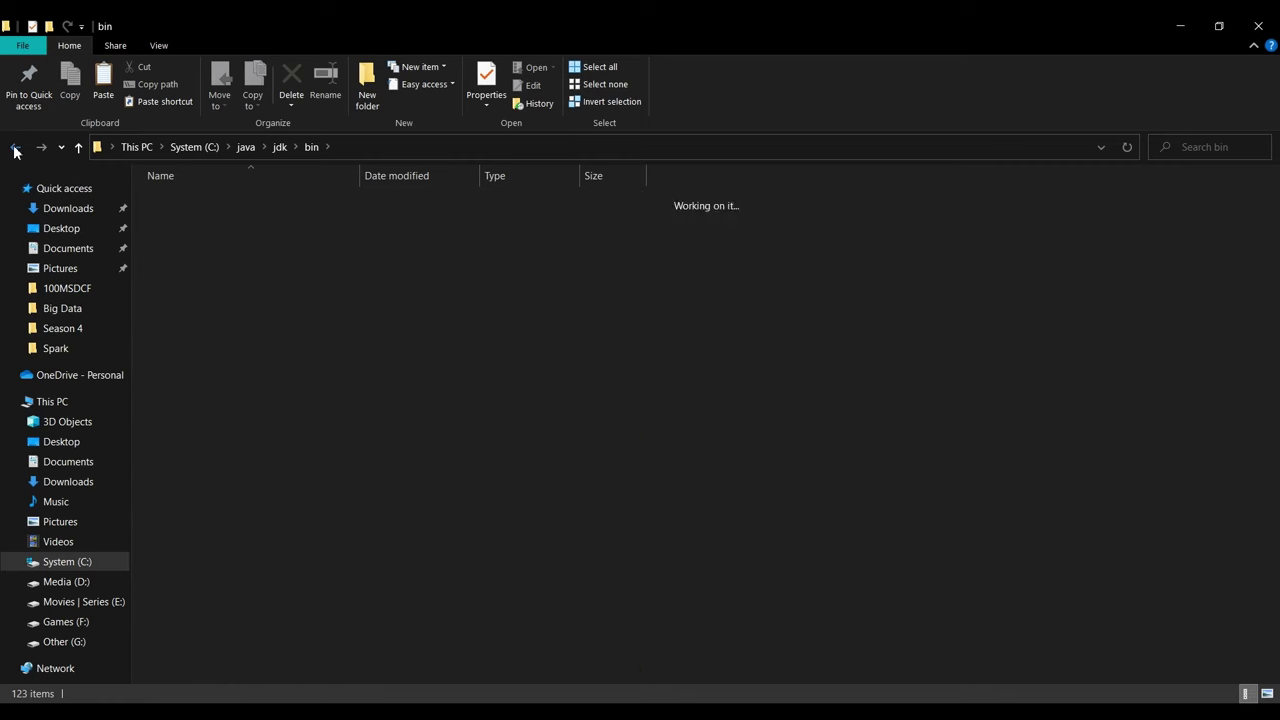
double_click(1020, 215)
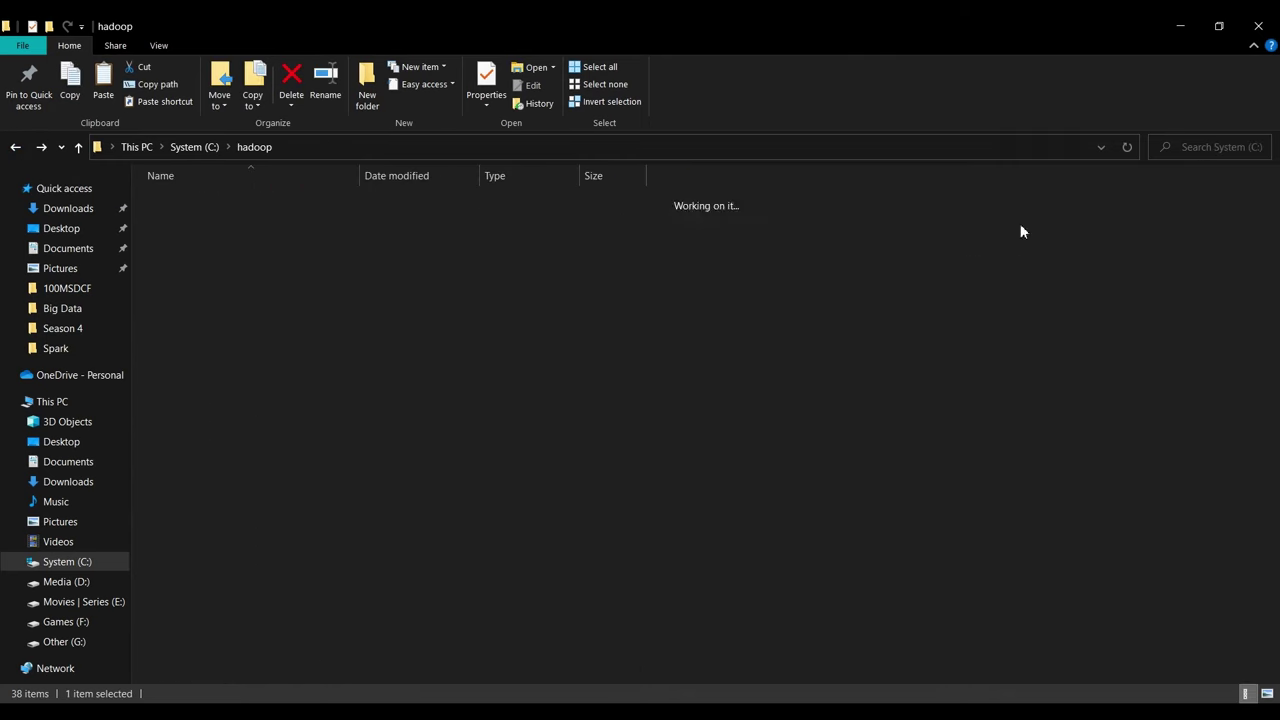
double_click(289, 203)
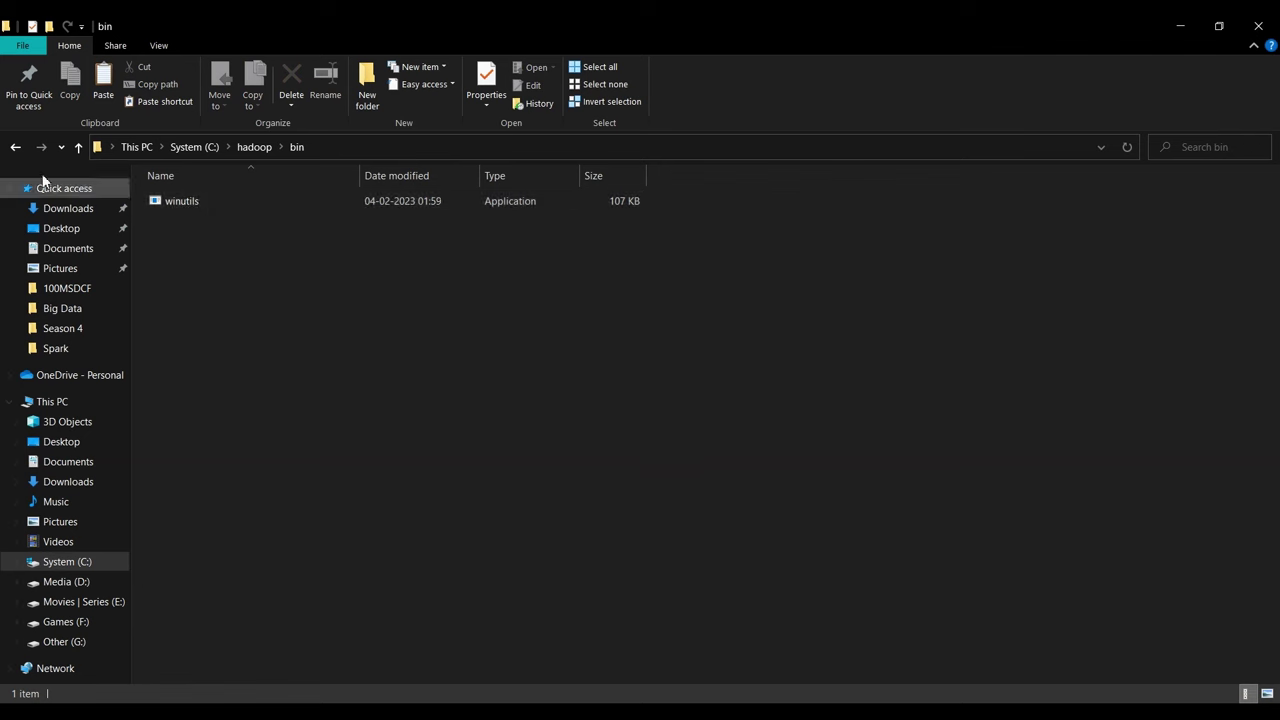
left_click(16, 147)
left_click(16, 147)
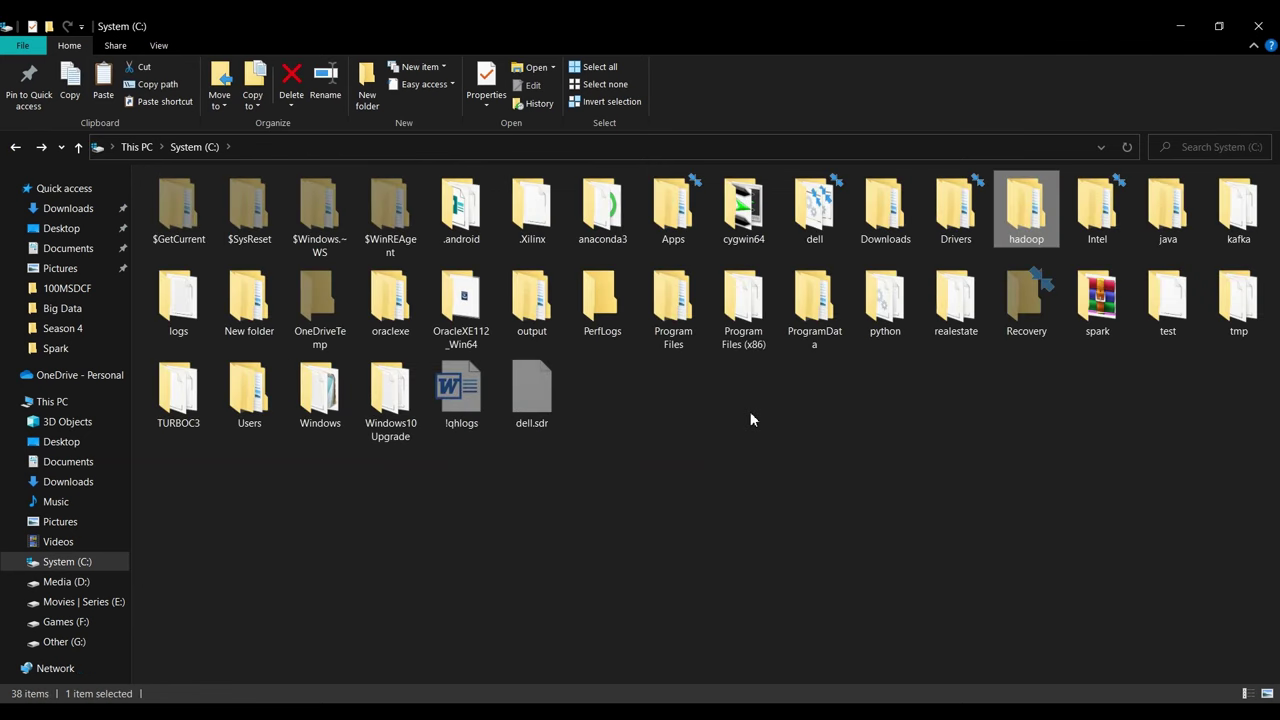
Inspect C:\spark\spark-3.3.1-bin-hadoop2\bin, then return to C:\spark.
double_click(1097, 300)
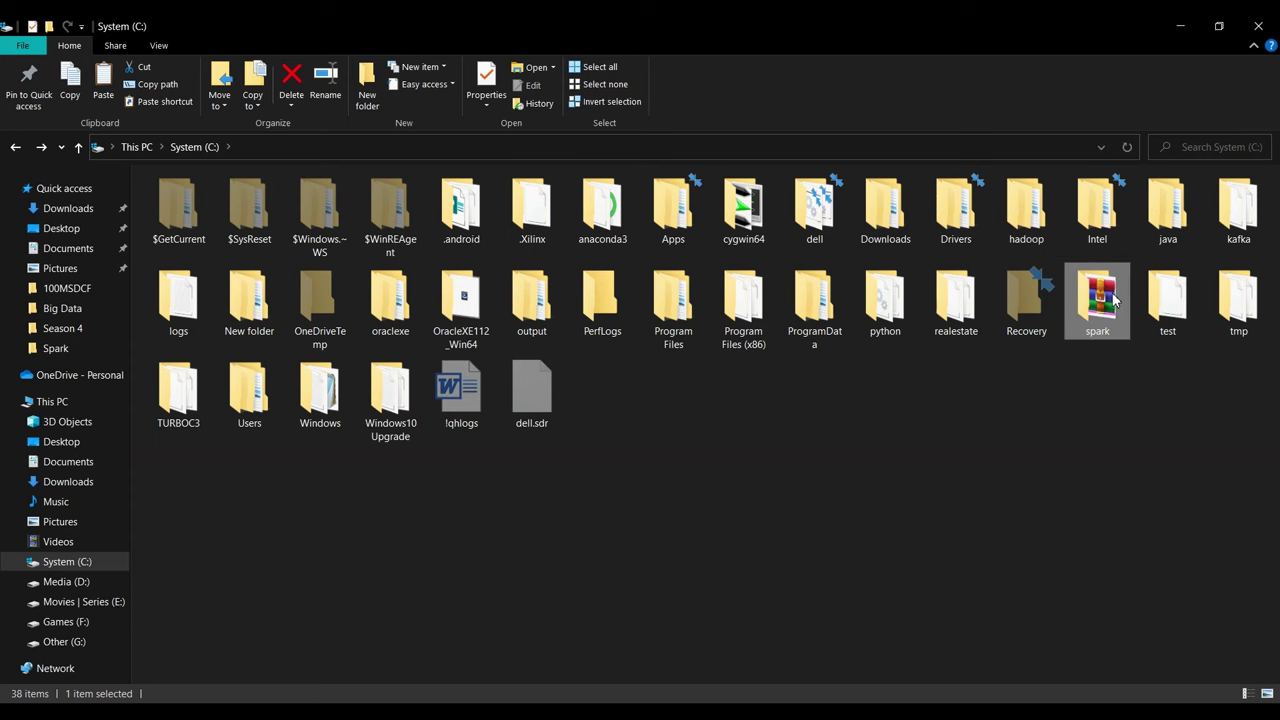
double_click(213, 204)
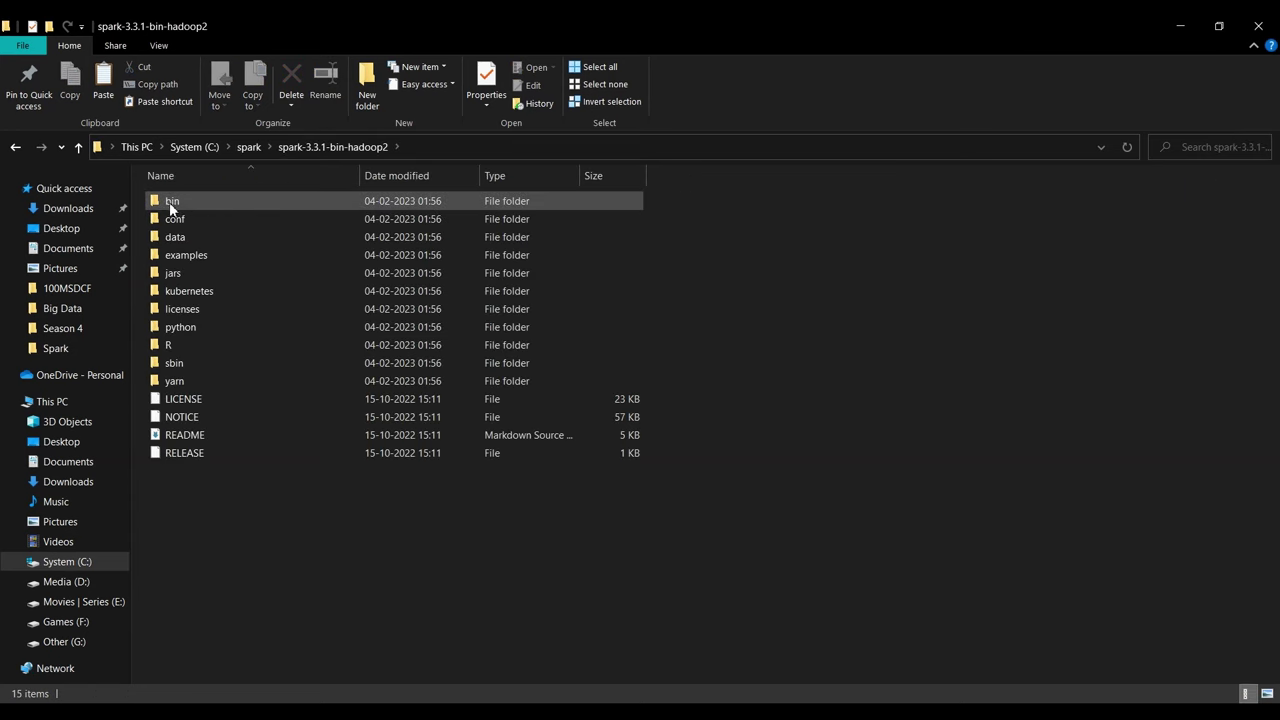
double_click(172, 204)
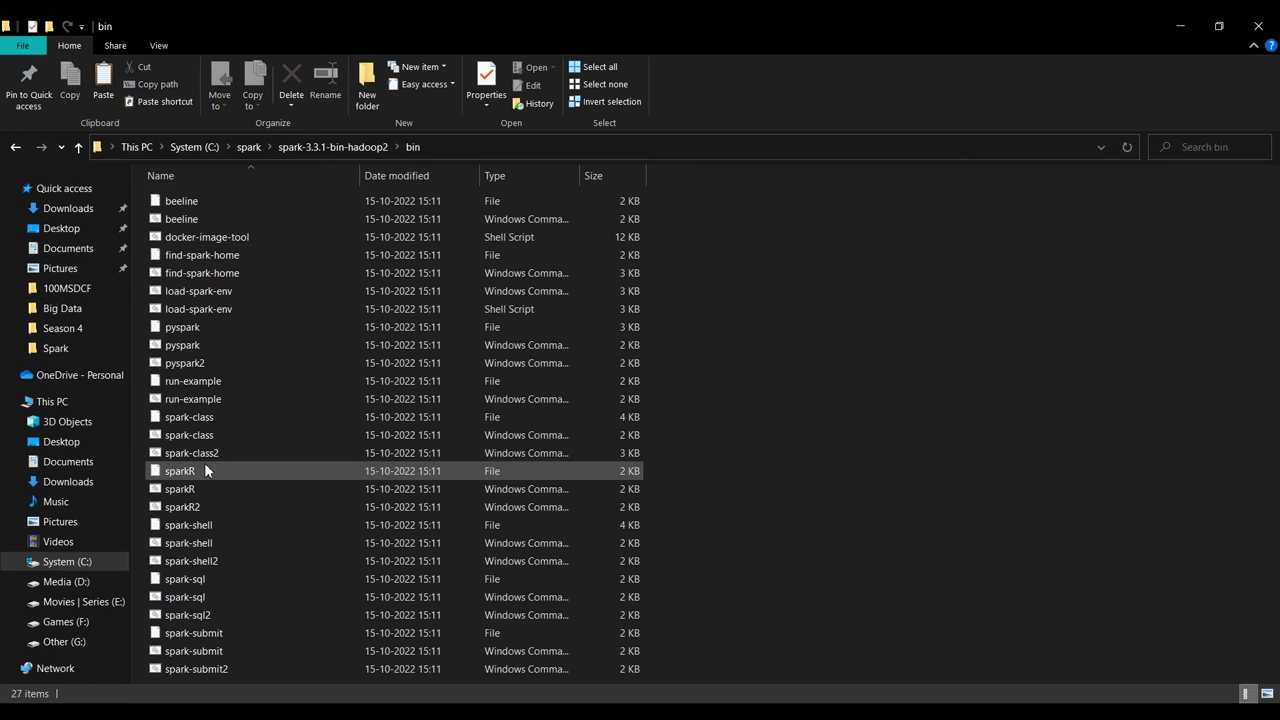
double_click(16, 150)
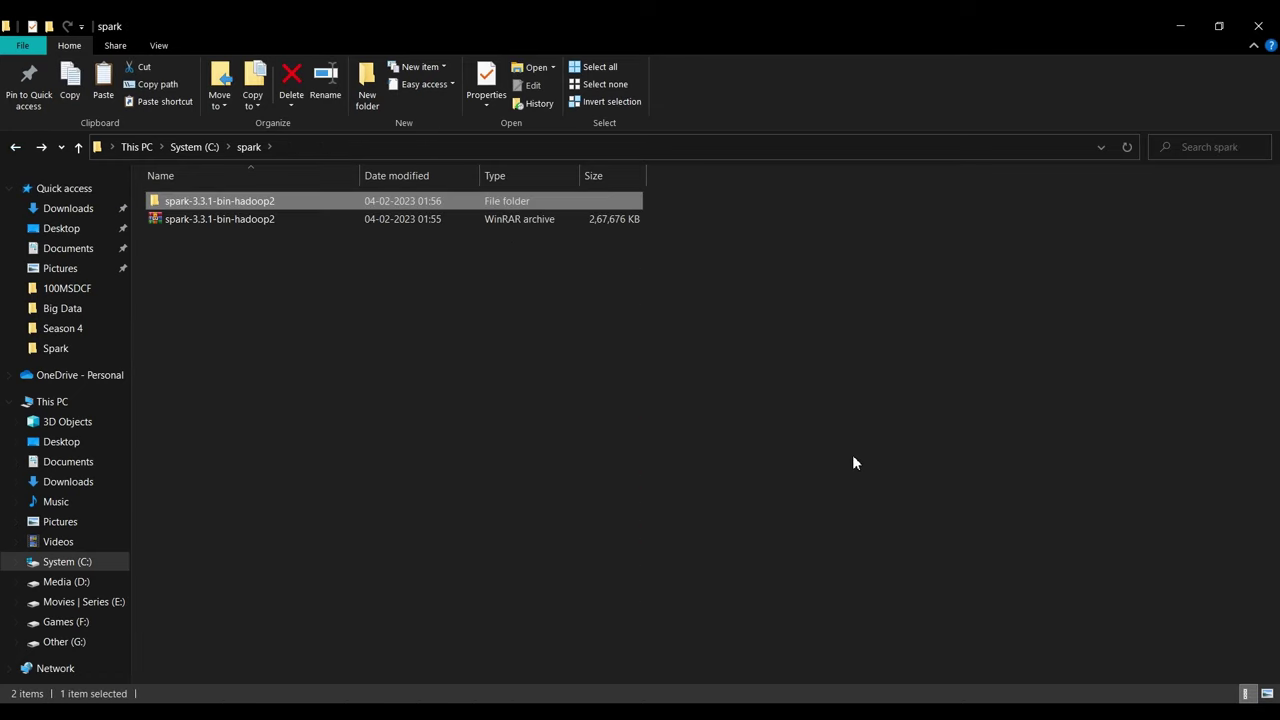
key("super")
type("comma")
key("Return")
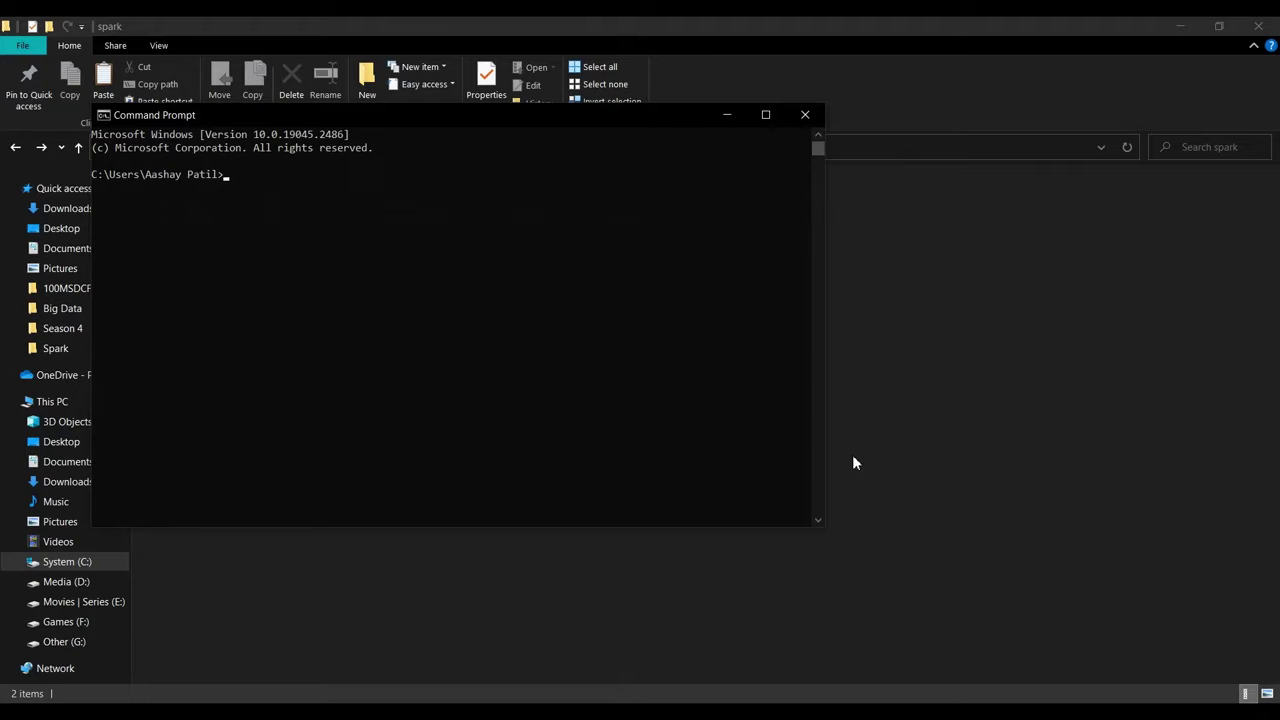
type("java -version")
key("Return")
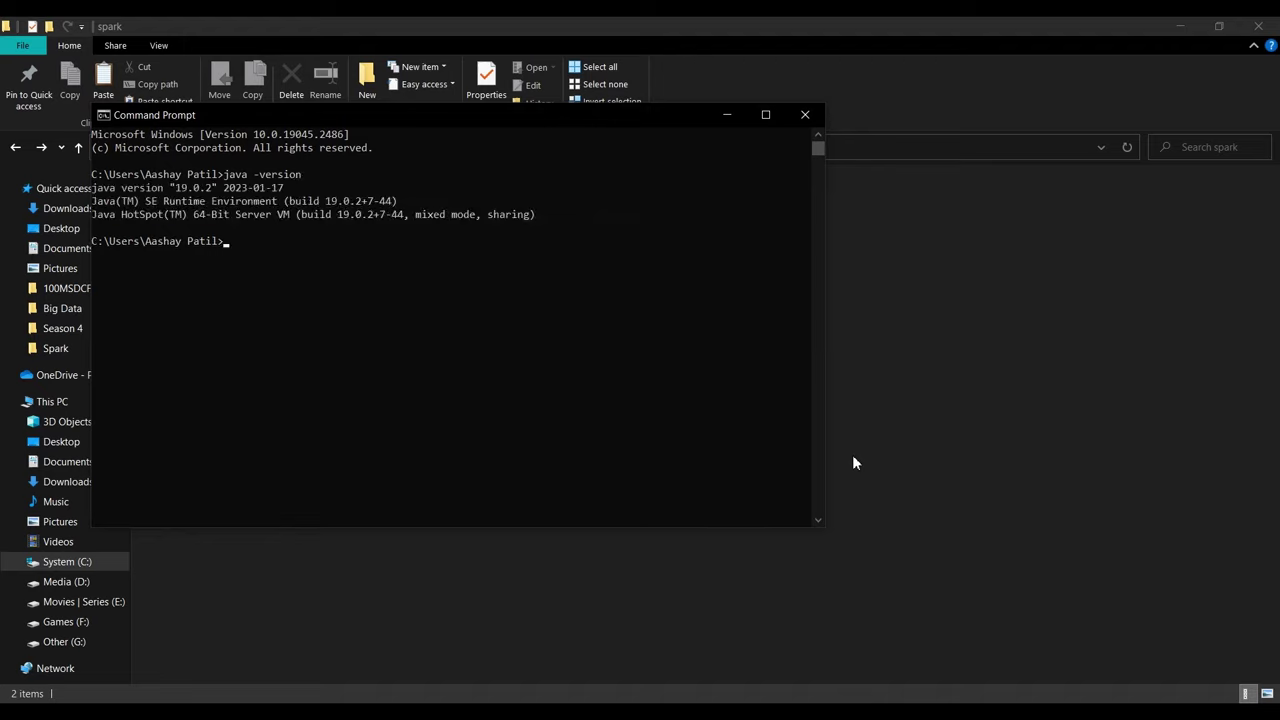
double_click(186, 189)
left_click(235, 244)
type("py")
type("thon --version")
key("Return")
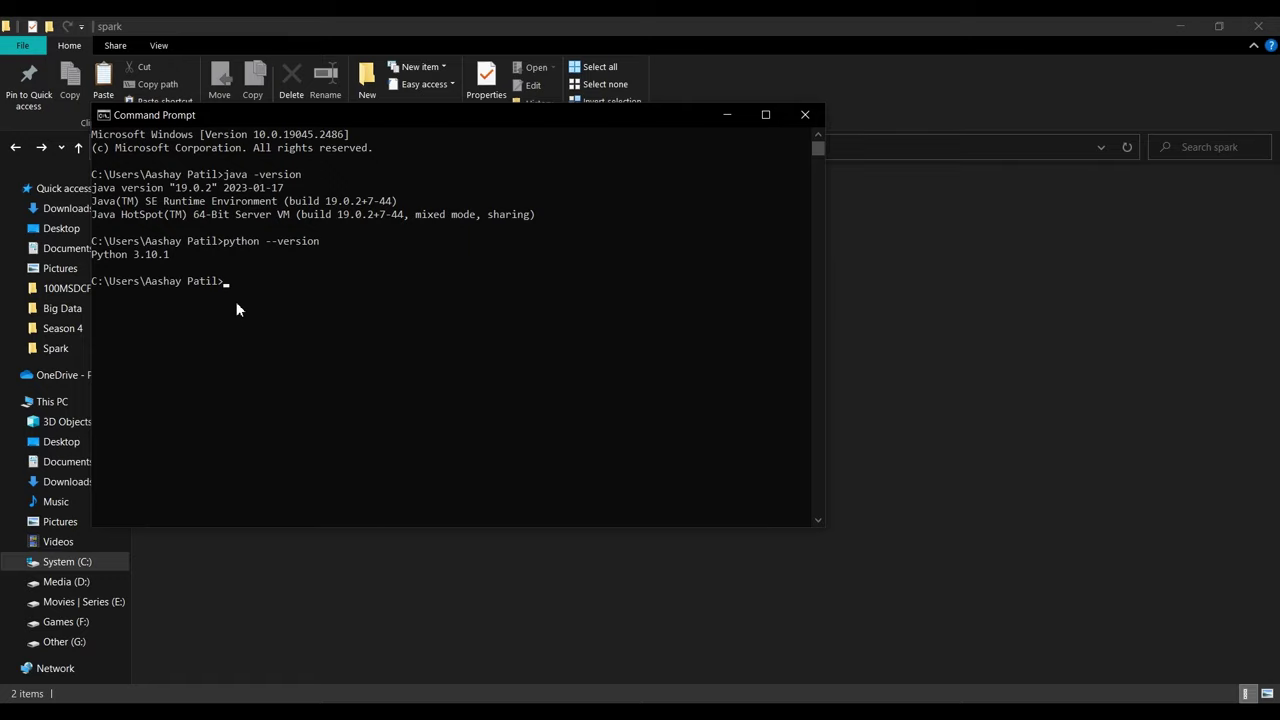
left_click(806, 114)
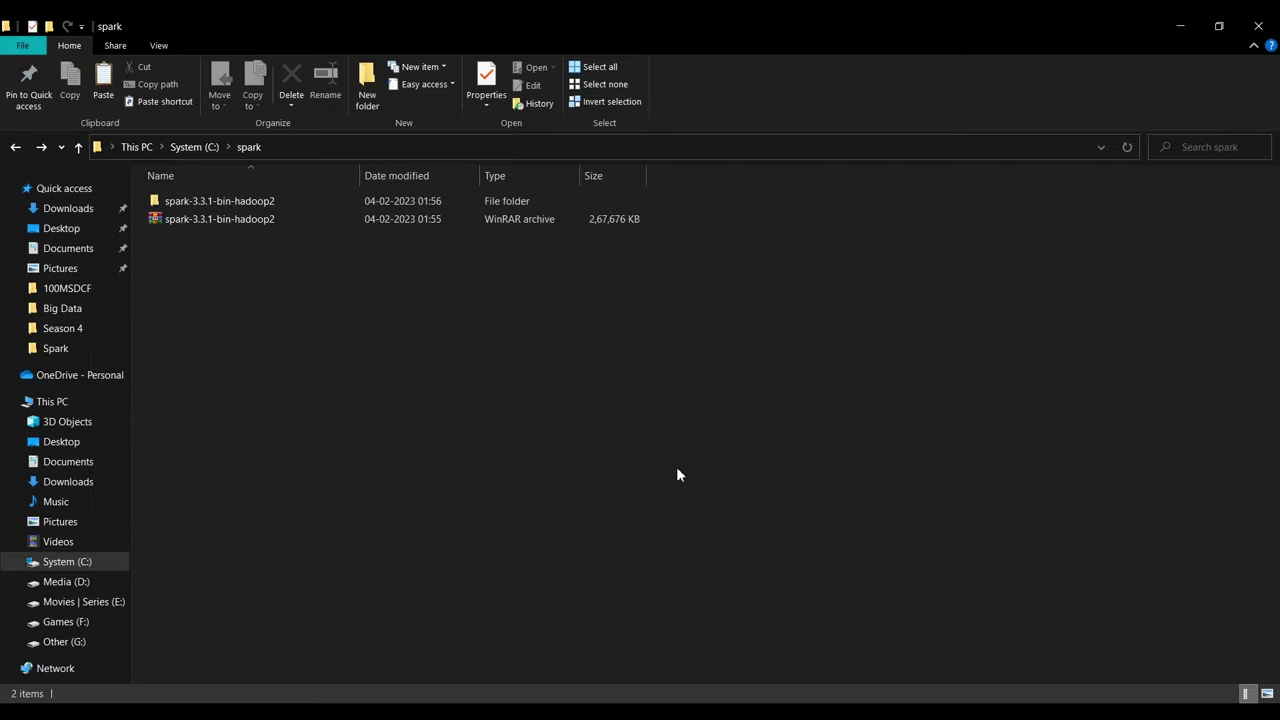
Search Start for 'enviro' and open the Environment Variables dialog from System Properties.
key("super")
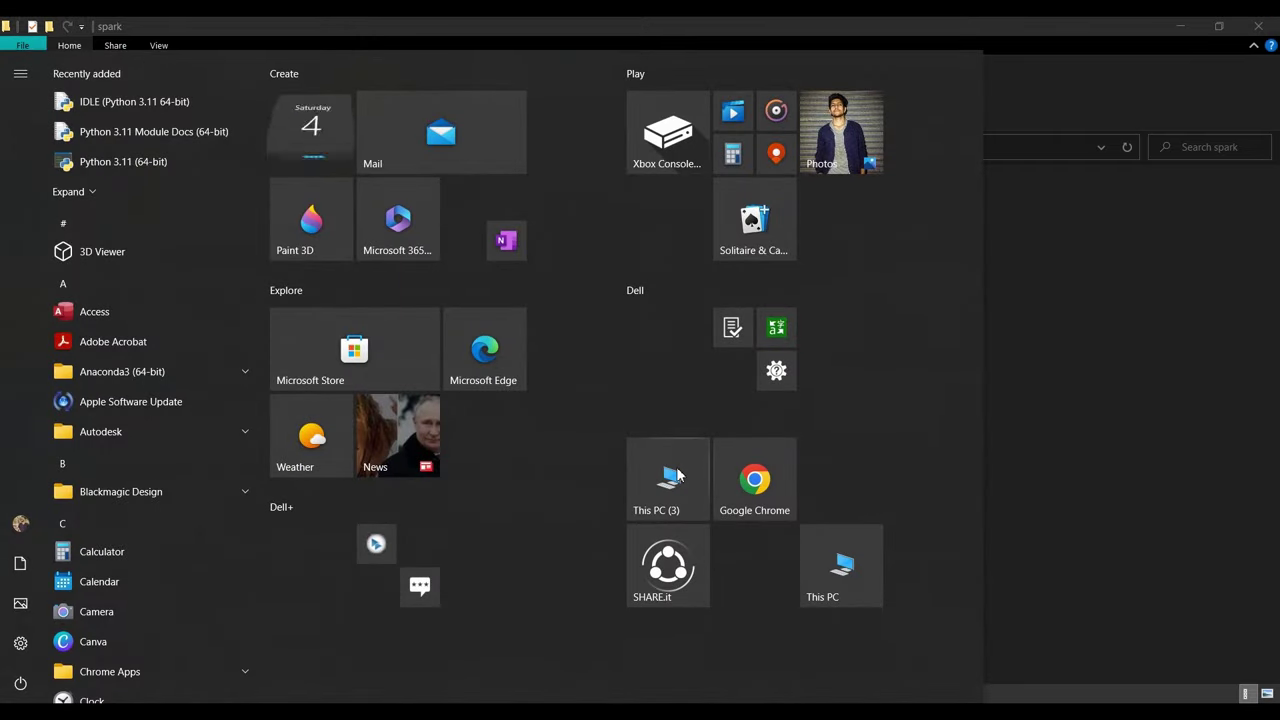
type("enviro")
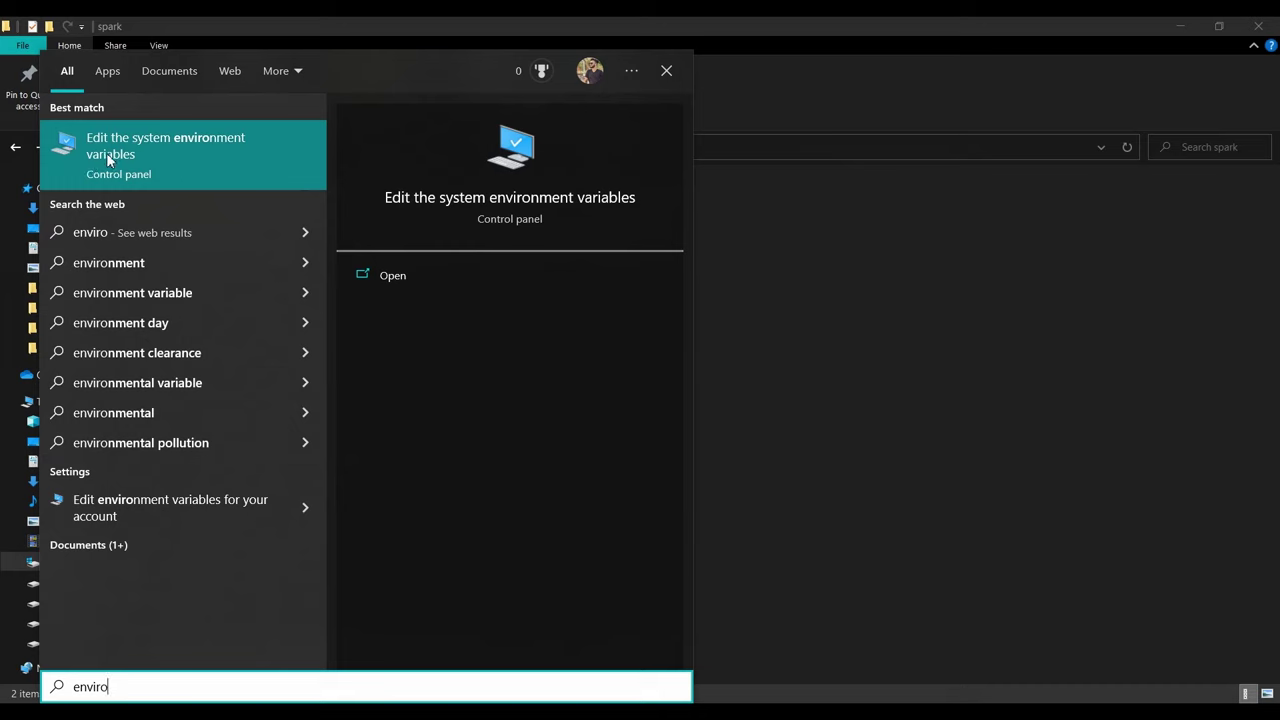
left_click(186, 140)
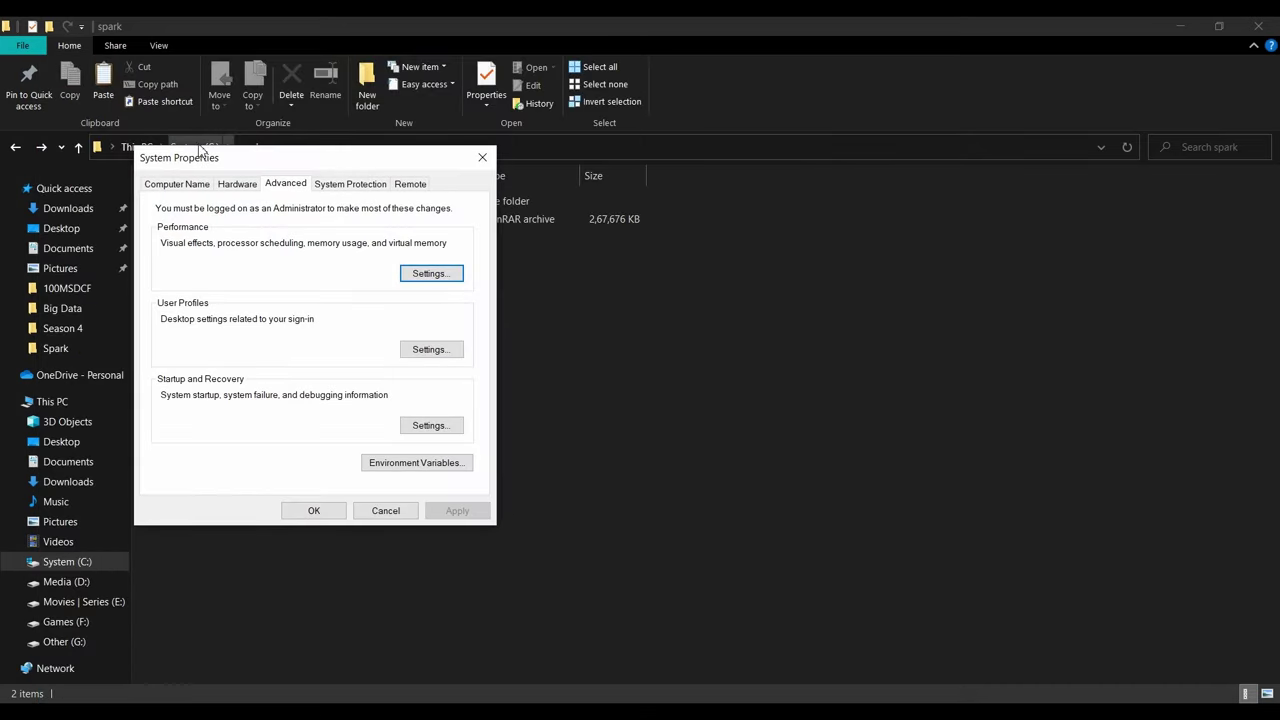
left_click(417, 466)
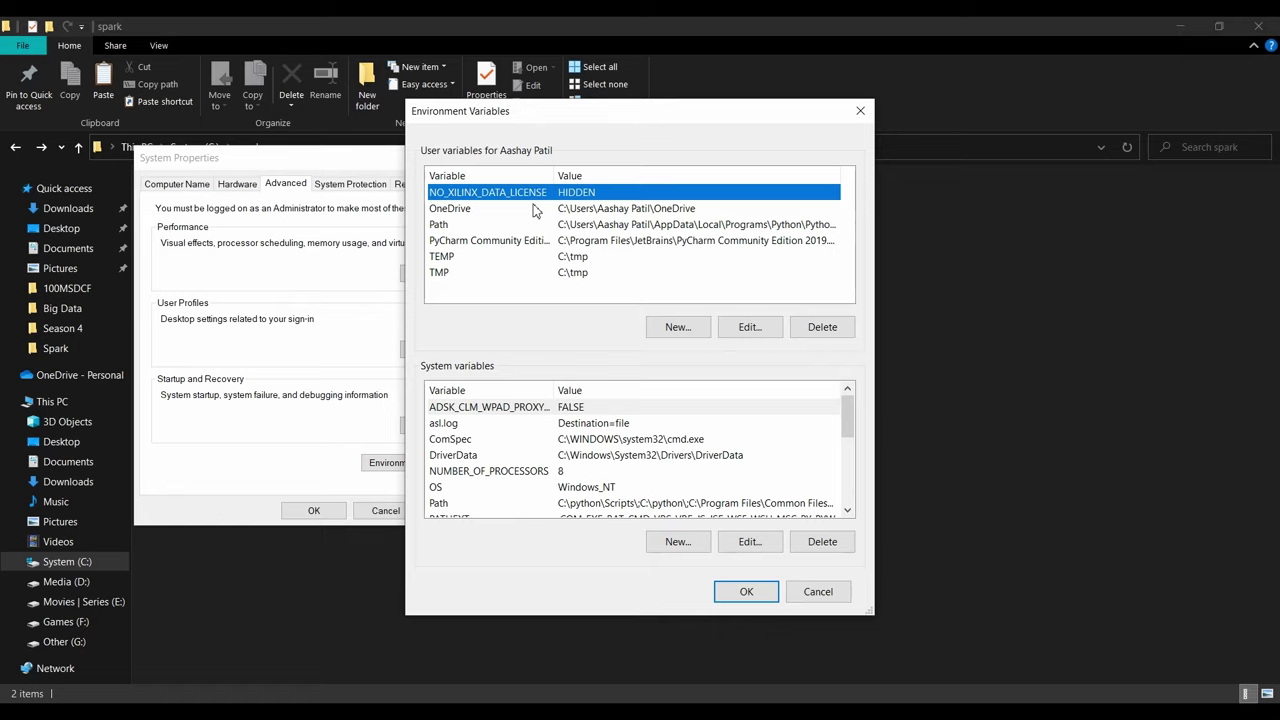
key("alt+Tab")
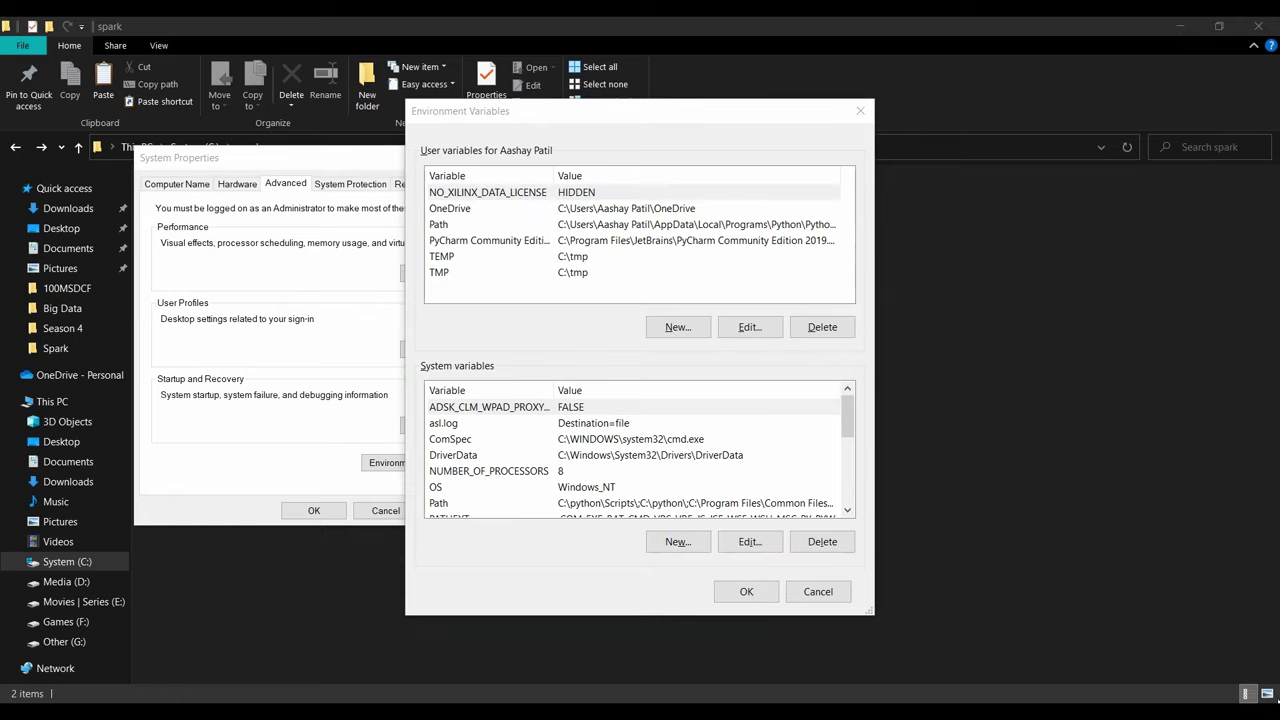
Create the user variable JAVA_HOME and browse to C:\java\jdk as its value, then save it.
left_click(674, 327)
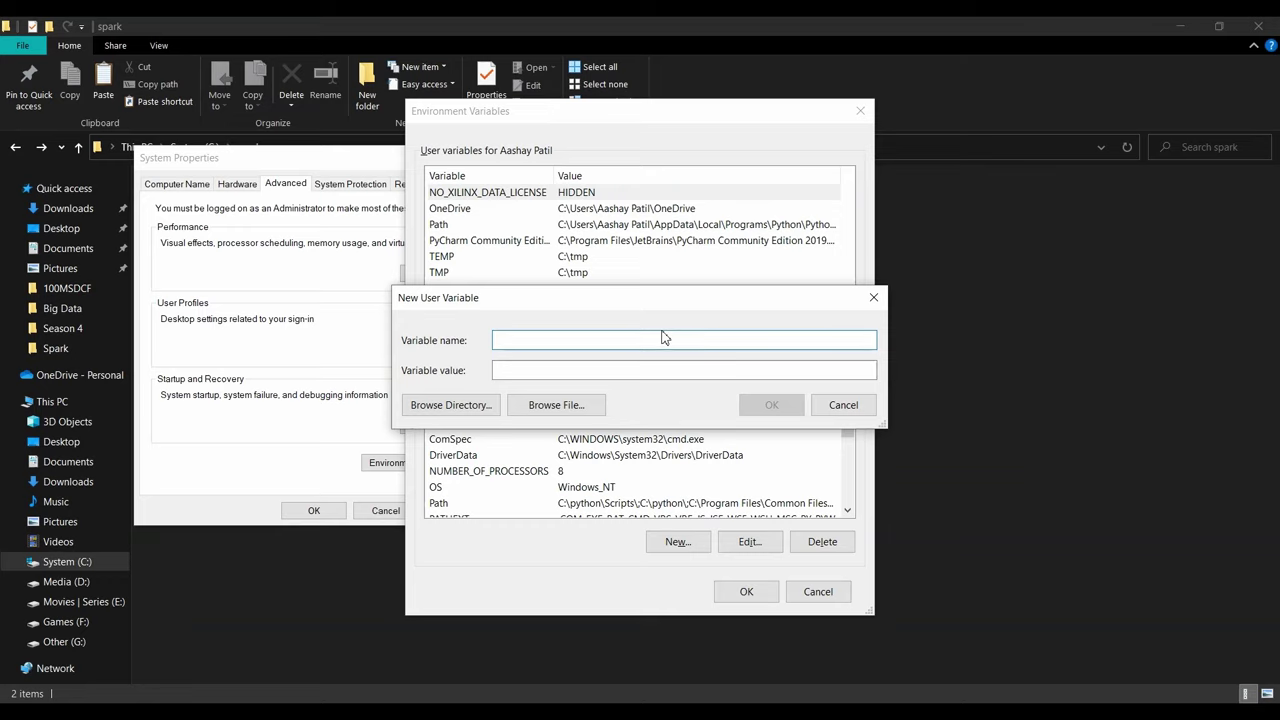
type("JAVA_HOME")
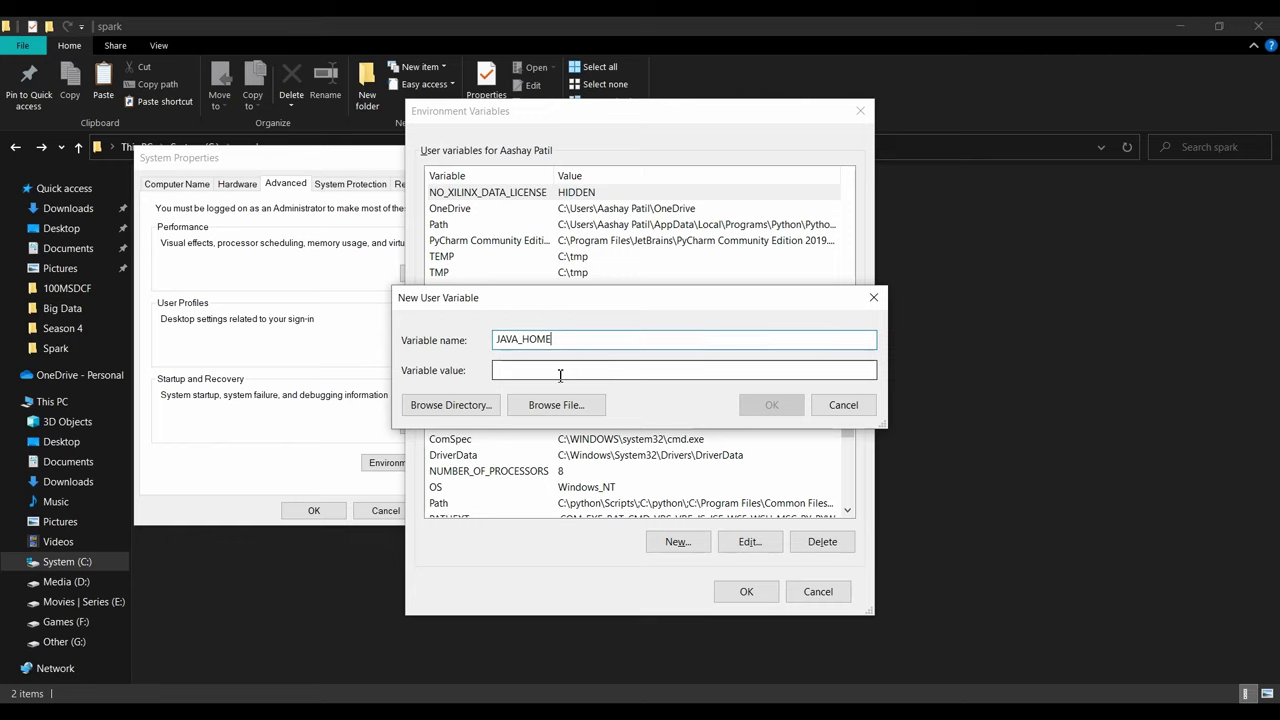
left_click(455, 405)
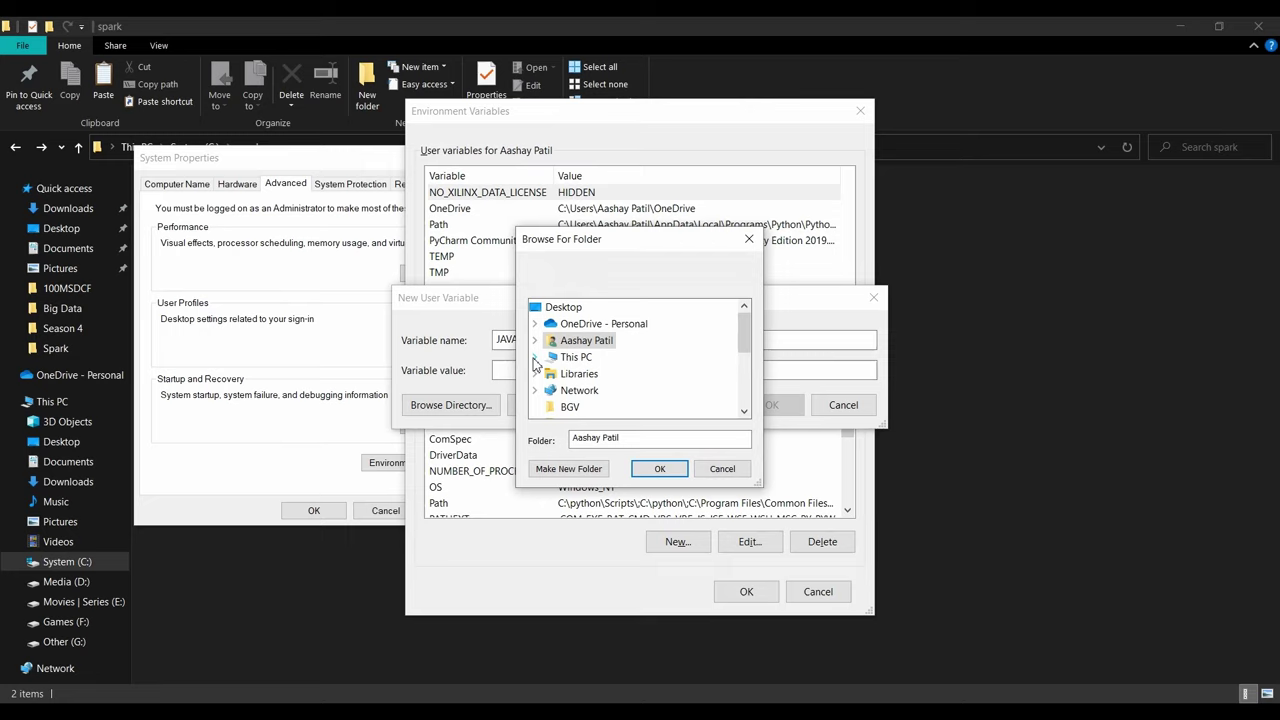
left_click(535, 357)
mouse_move(741, 348)
left_mouse_down()
mouse_move(753, 368)
mouse_move(744, 348)
left_mouse_up()
left_click(549, 340)
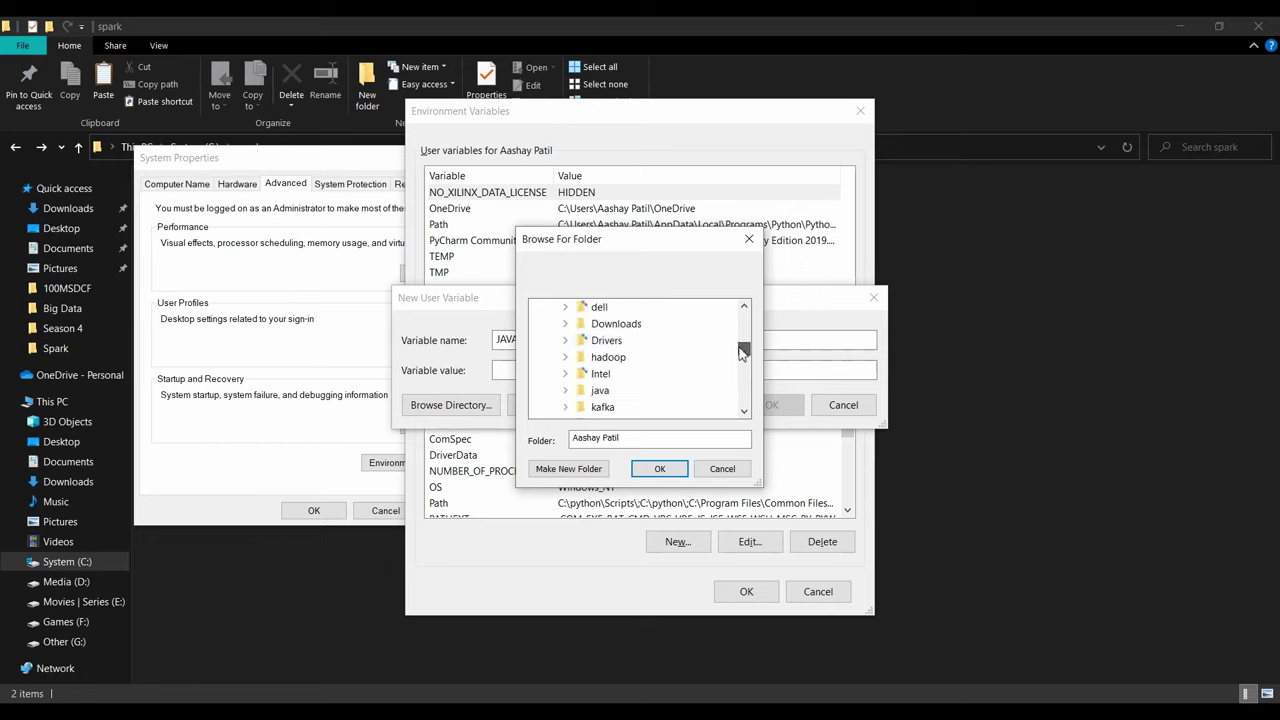
left_click(566, 390)
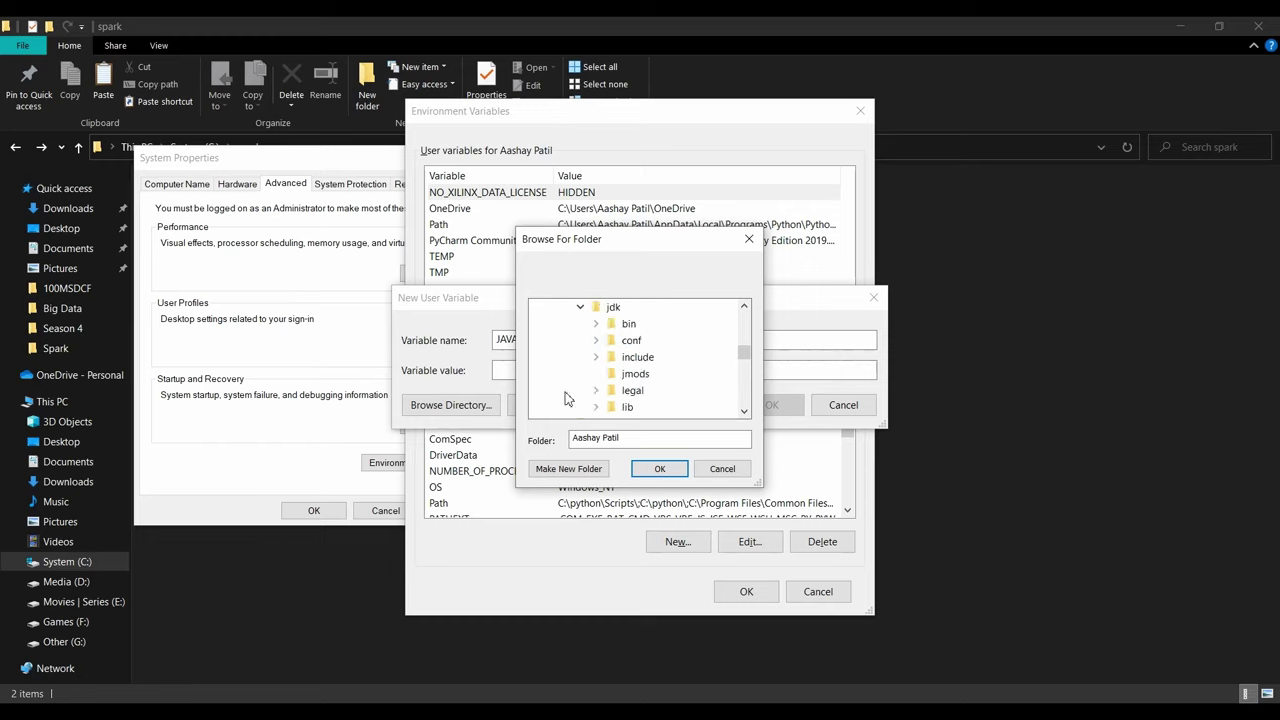
left_click(604, 313)
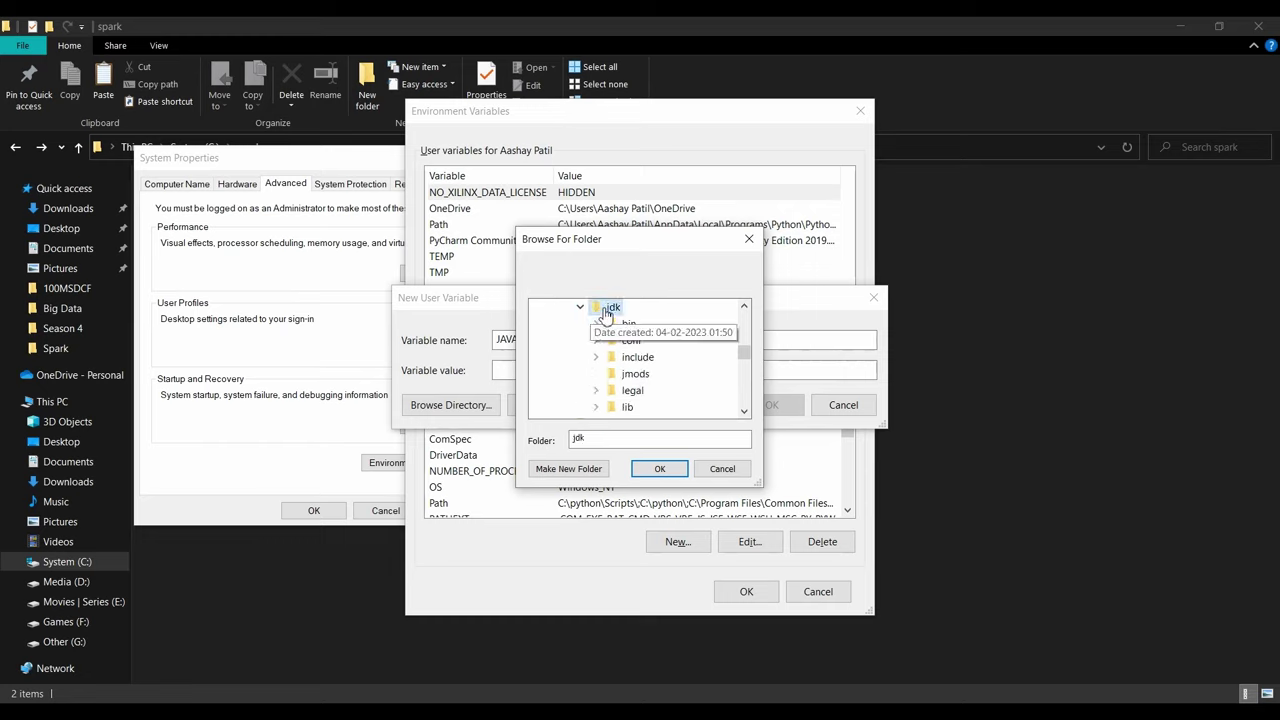
left_click(659, 468)
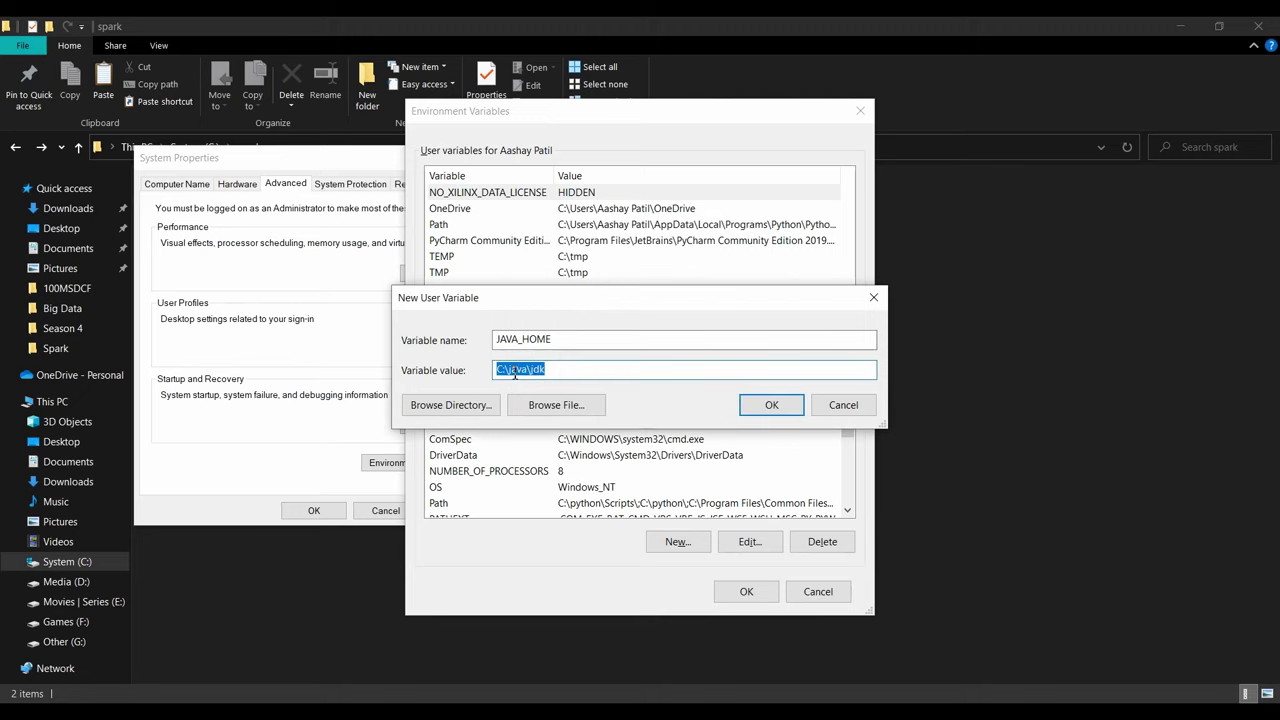
left_click(767, 407)
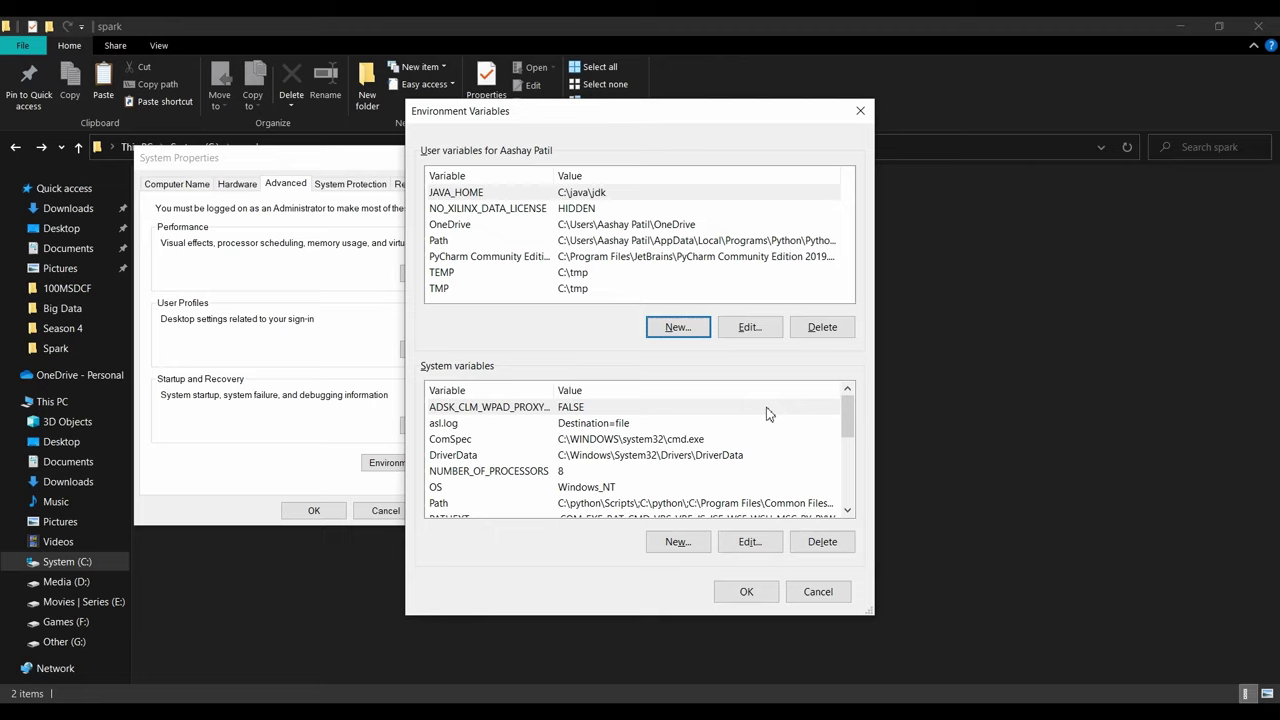
Create the user variable HADOOP_HOME, pick the C:\hadoop folder as its value, and save it.
left_click(692, 334)
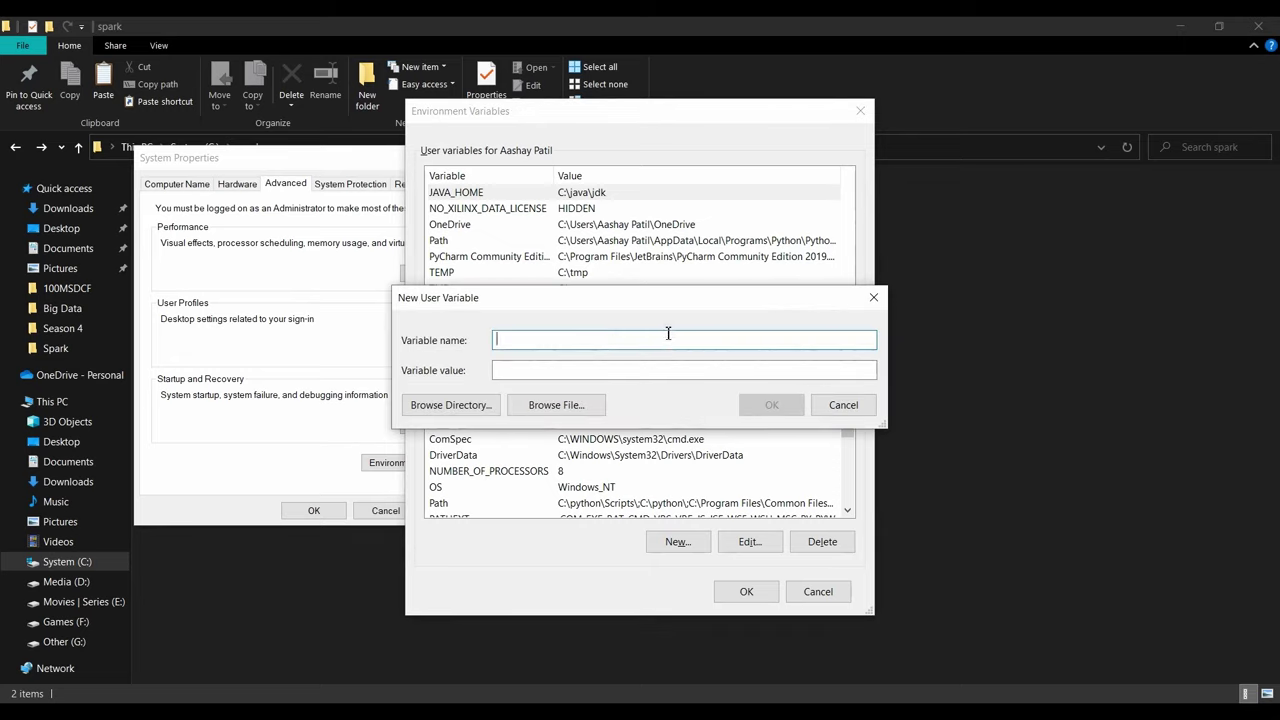
type("HADOOP_HOME")
left_click(425, 413)
left_click(537, 354)
scroll(578, 388, "down", 4)
scroll(743, 409, "up", 5)
scroll(743, 409, "down", 3)
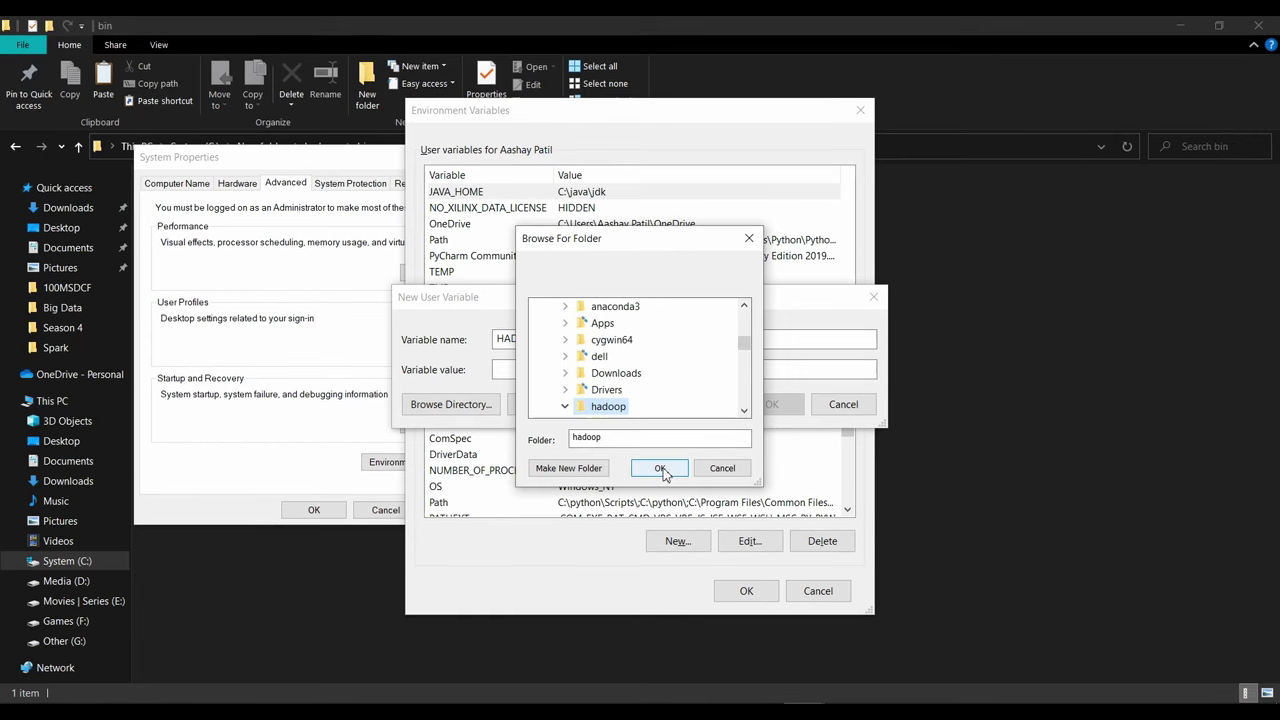
left_click(660, 470)
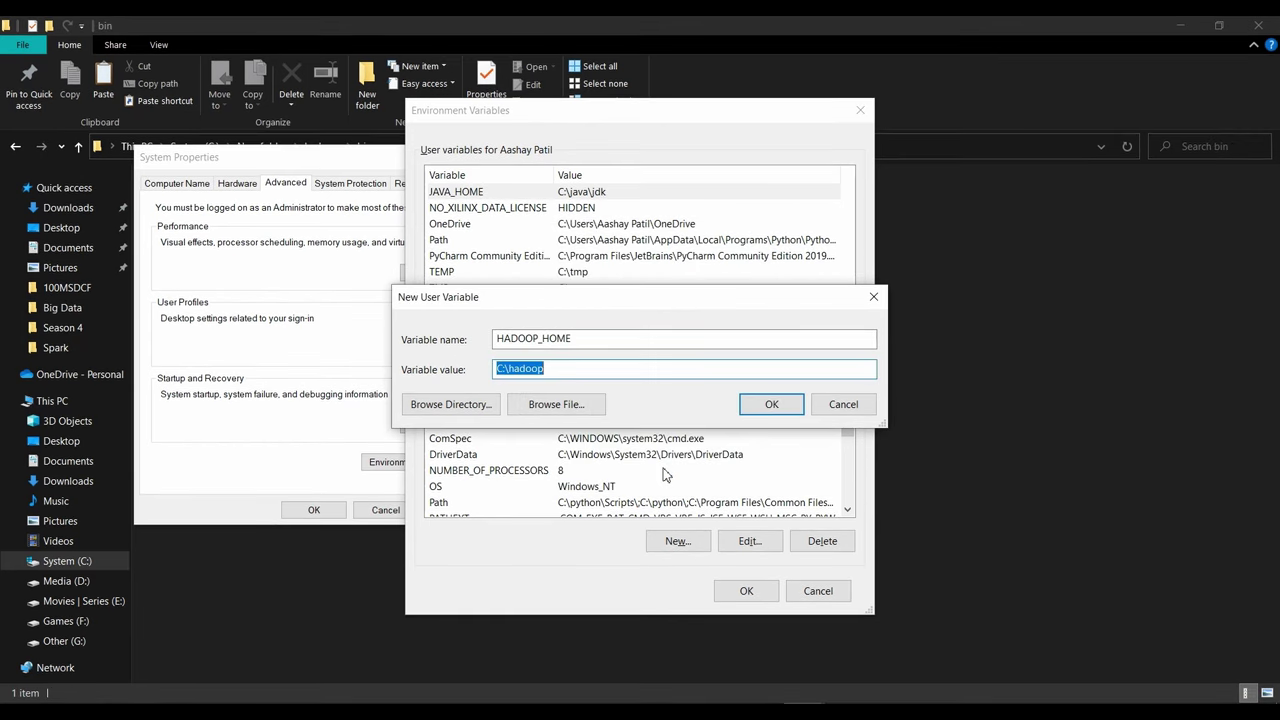
left_click(771, 406)
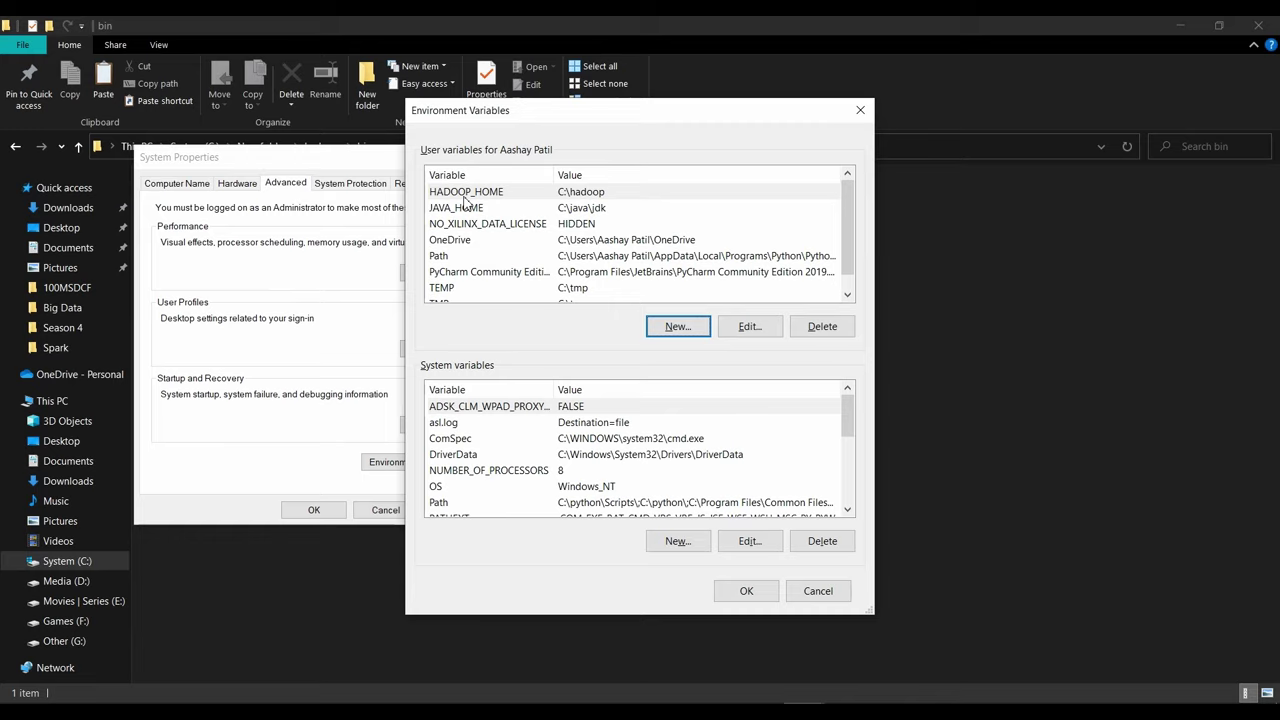
Start a new user variable named SPARK_HOME and browse into the System (C:) drive.
left_click(678, 327)
type("SP")
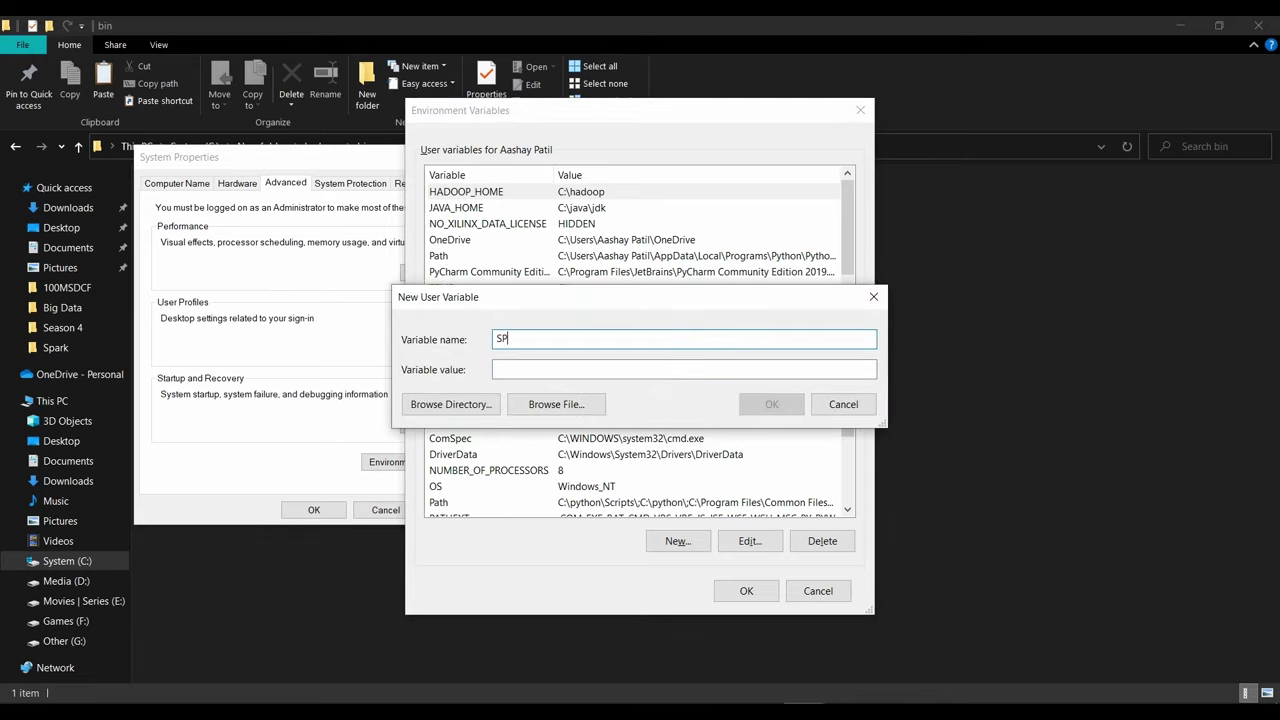
type("ARK_HOME")
left_click(445, 405)
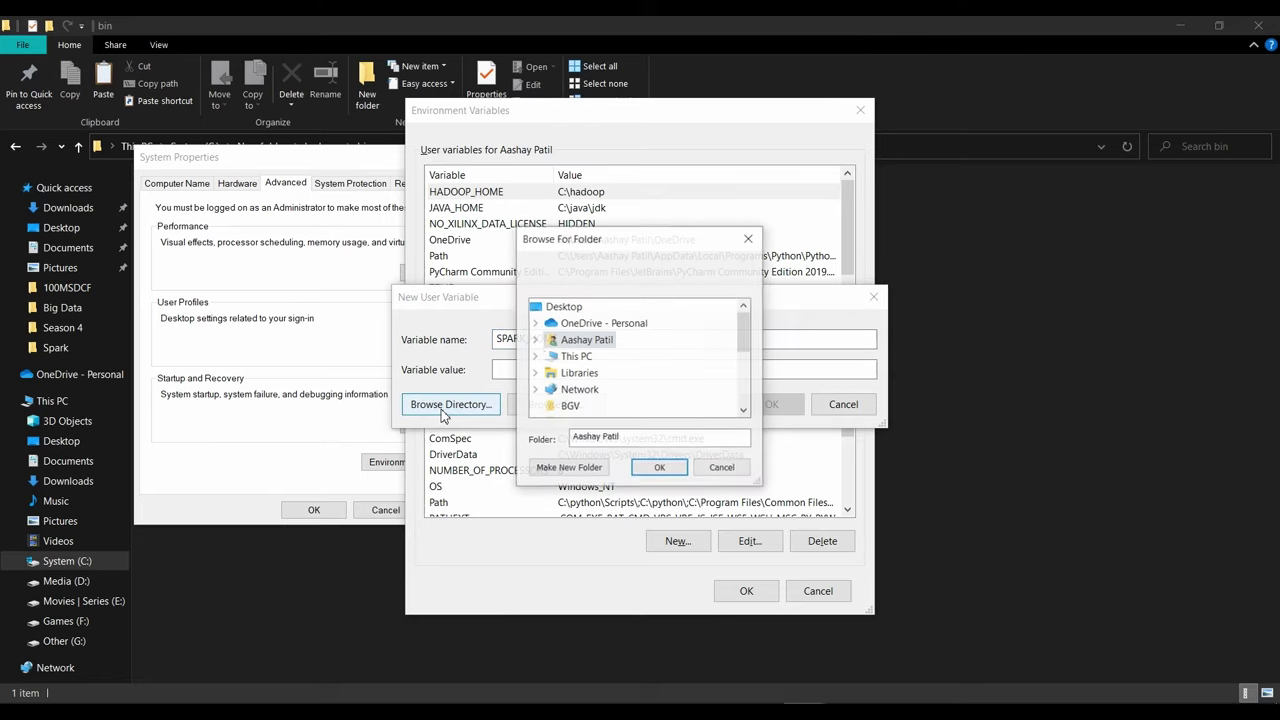
left_click(536, 356)
scroll(600, 357, "down", 2)
scroll(590, 357, "up", 2)
left_click(550, 340)
Choose C:\spark\spark-3.3.1-bin-hadoop2 as the value and save SPARK_HOME.
scroll(655, 352, "down", 3)
scroll(653, 353, "down", 5)
left_click(565, 406)
left_click(580, 406)
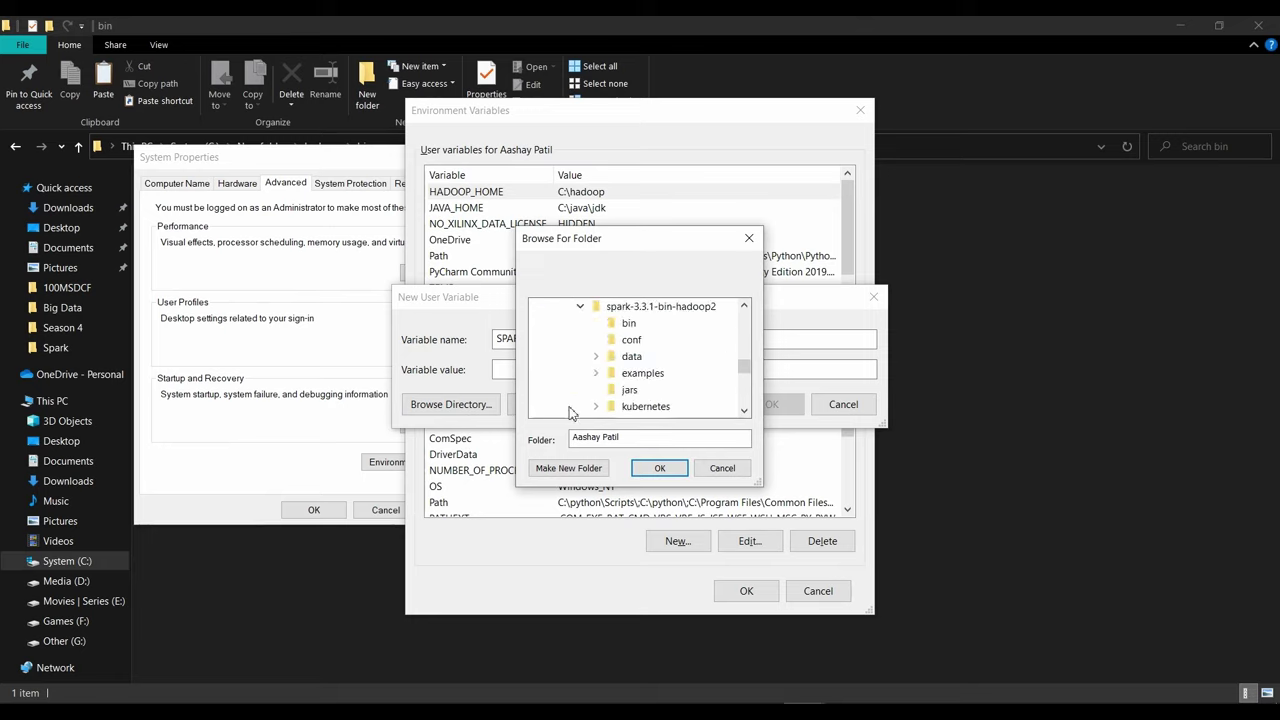
left_click(652, 308)
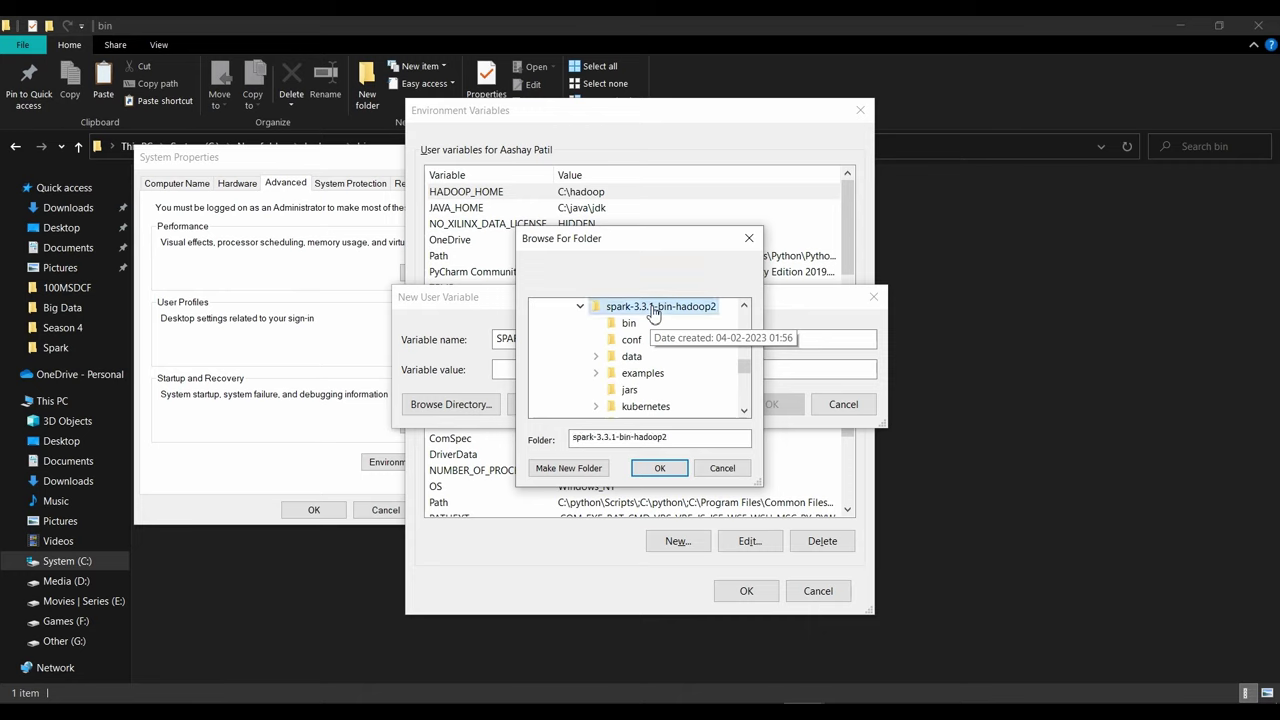
left_click(660, 470)
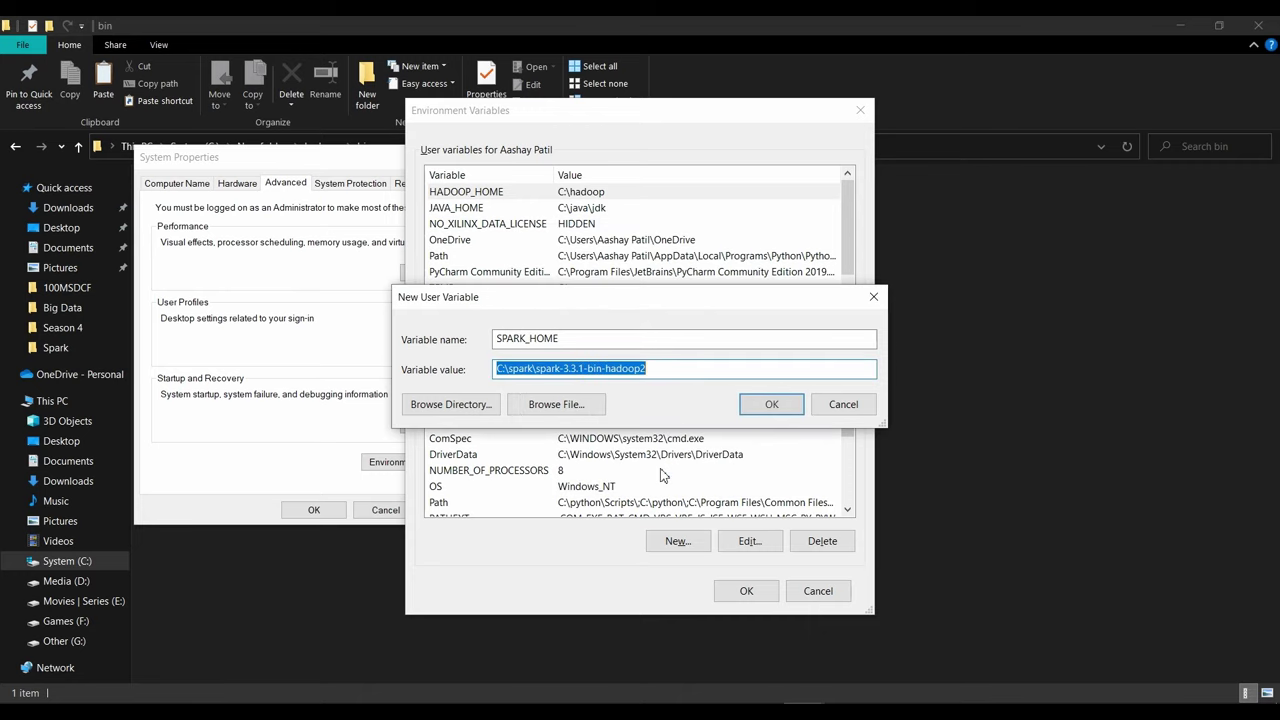
left_click(777, 405)
scroll(600, 245, "down", 1)
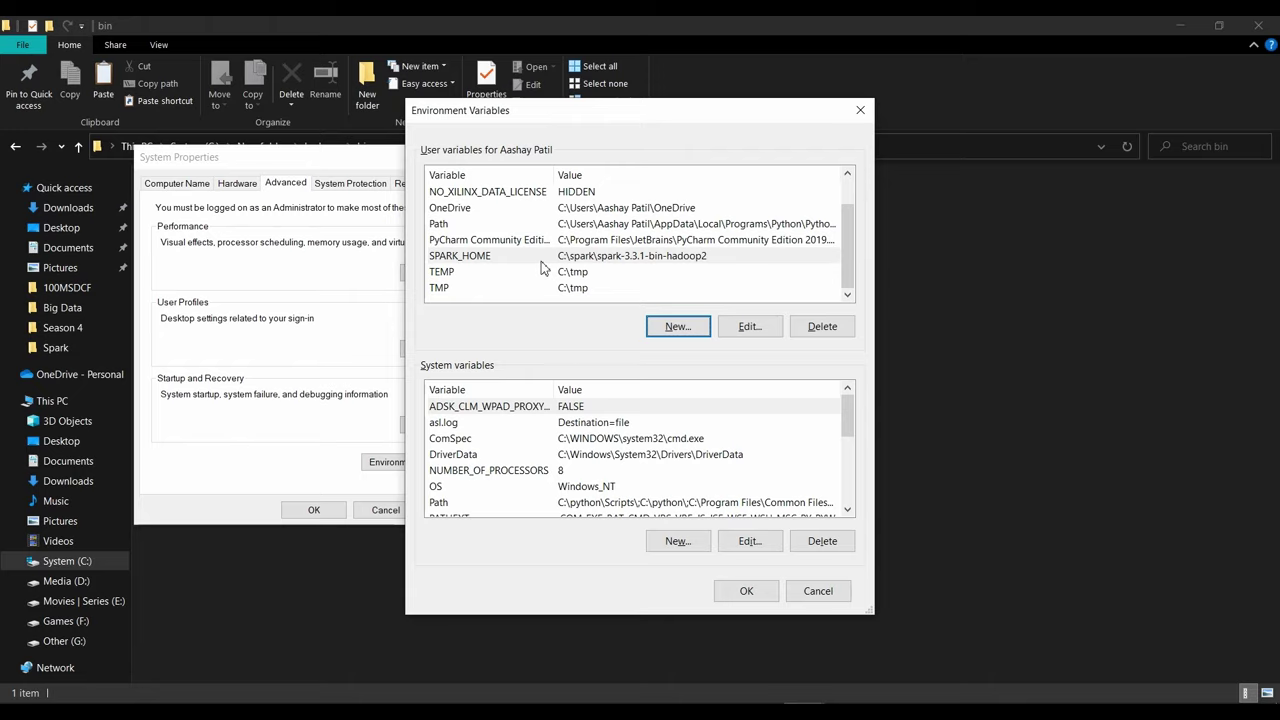
Start a new user variable named PYSPARK_HOME and browse into the System (C:) drive.
left_click(663, 328)
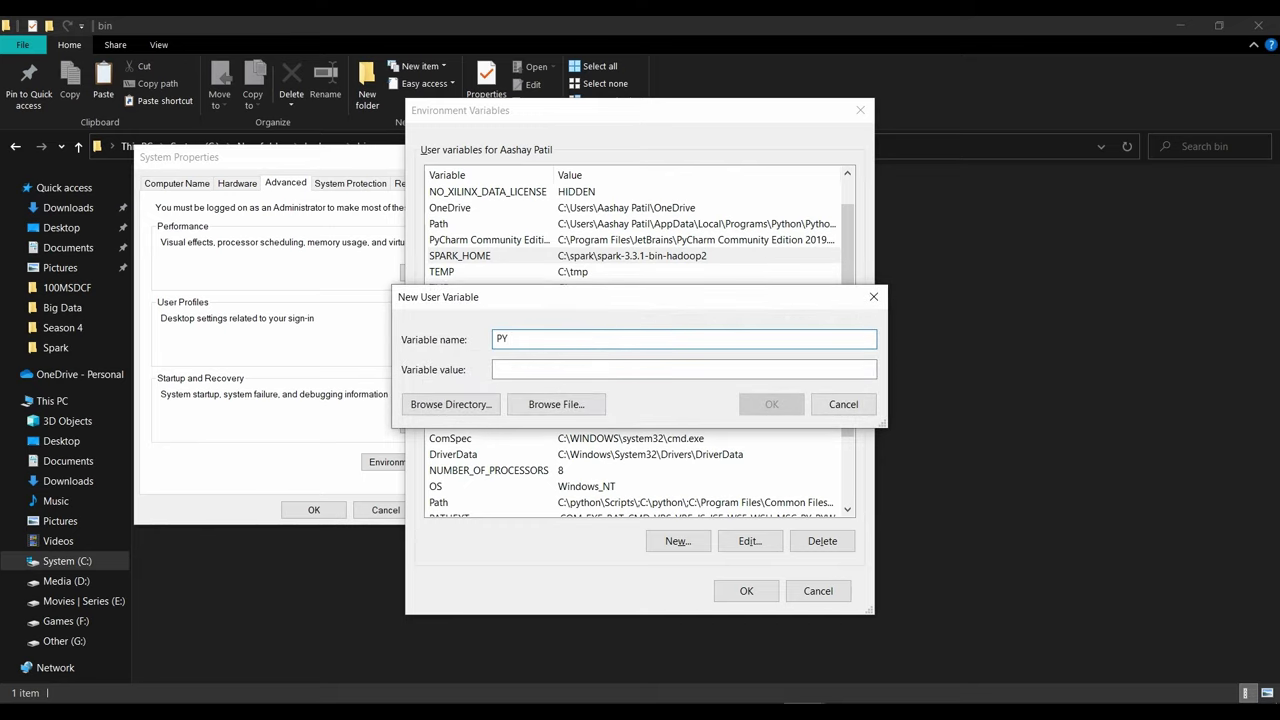
type("PYSPARK_HOME")
left_click(452, 404)
left_click(536, 357)
scroll(626, 368, "down", 2)
left_click(561, 341)
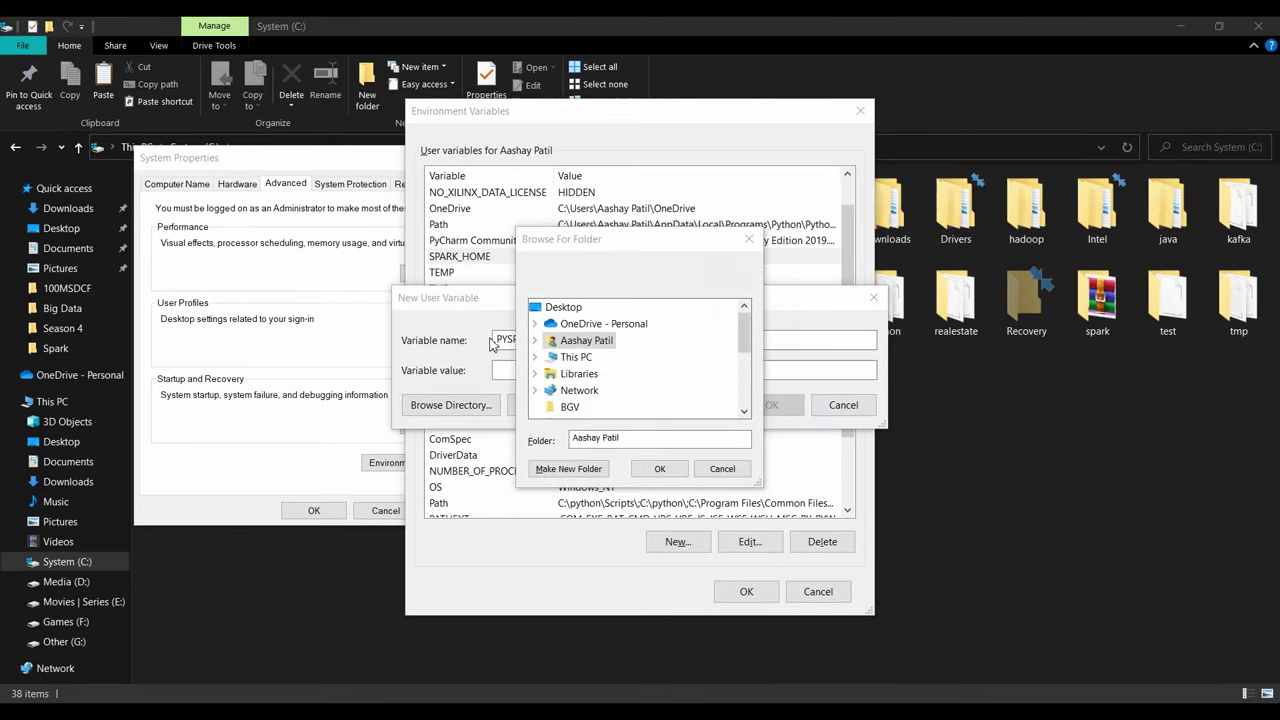
left_click(536, 357)
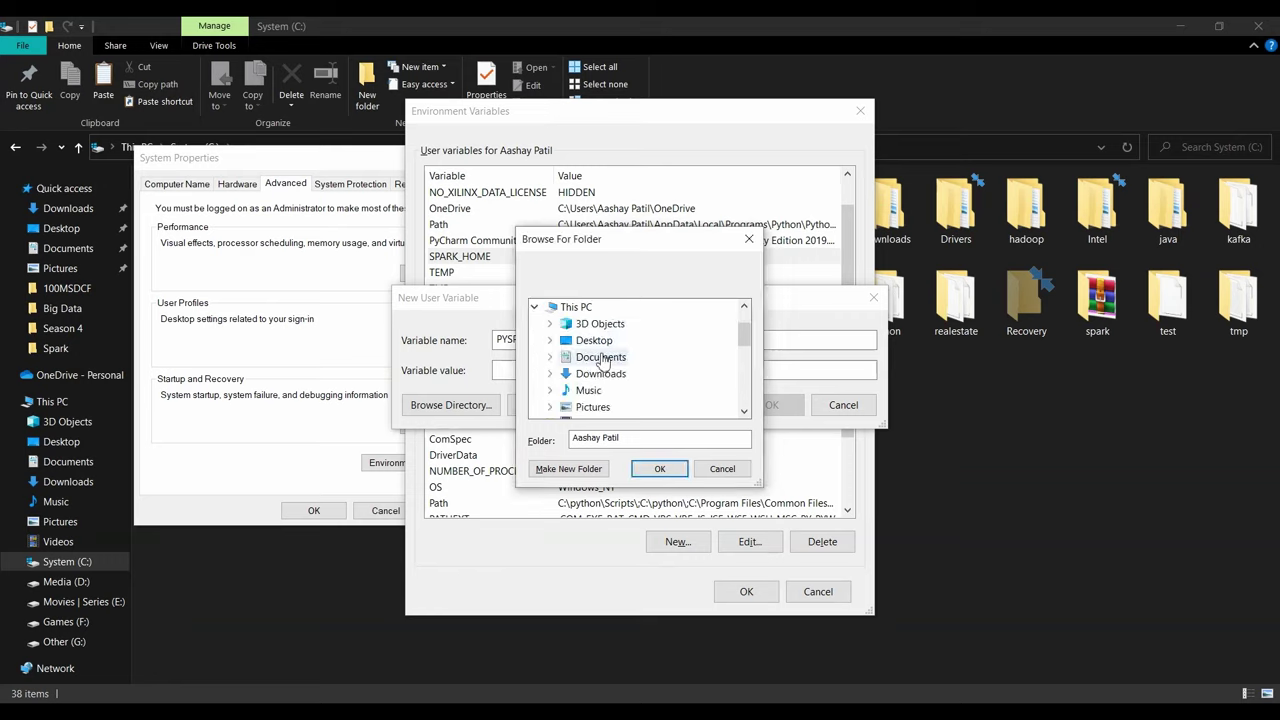
scroll(605, 352, "down", 2)
left_click(550, 341)
Navigate through Users and the user's home folder into AppData\Local.
scroll(697, 383, "down", 5)
scroll(697, 383, "down", 6)
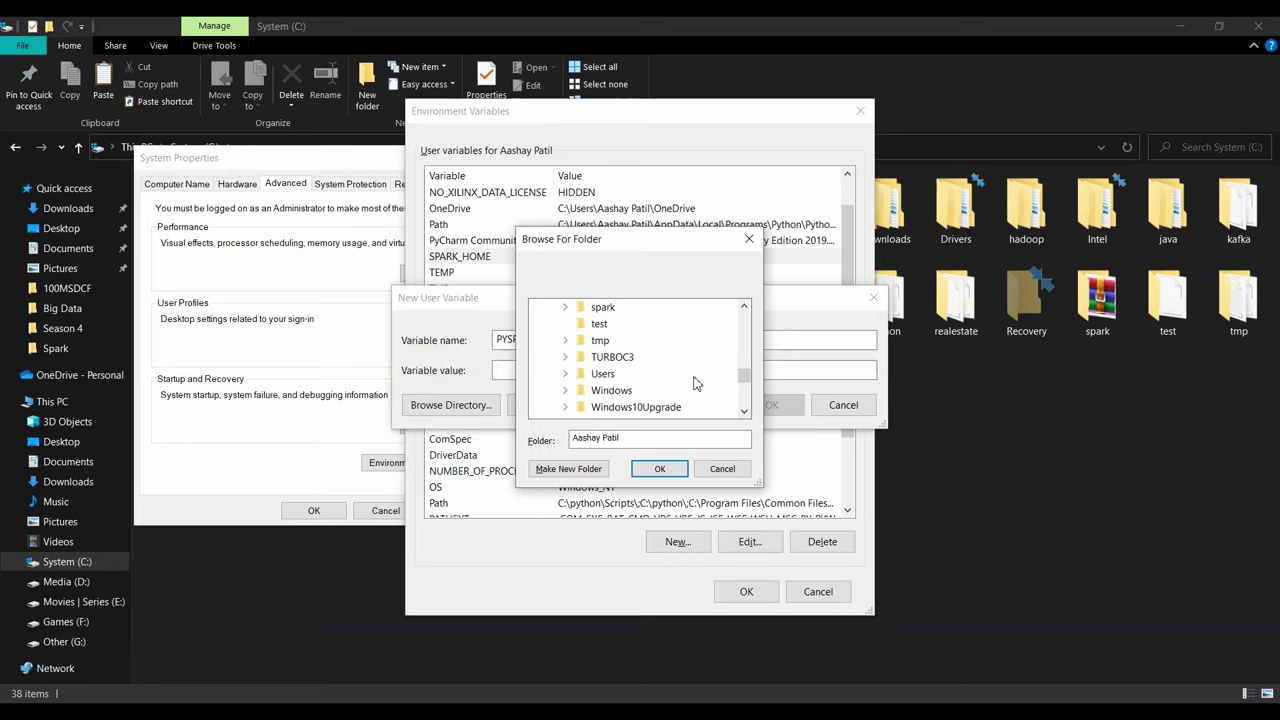
scroll(620, 360, "up", 4)
left_click(565, 340)
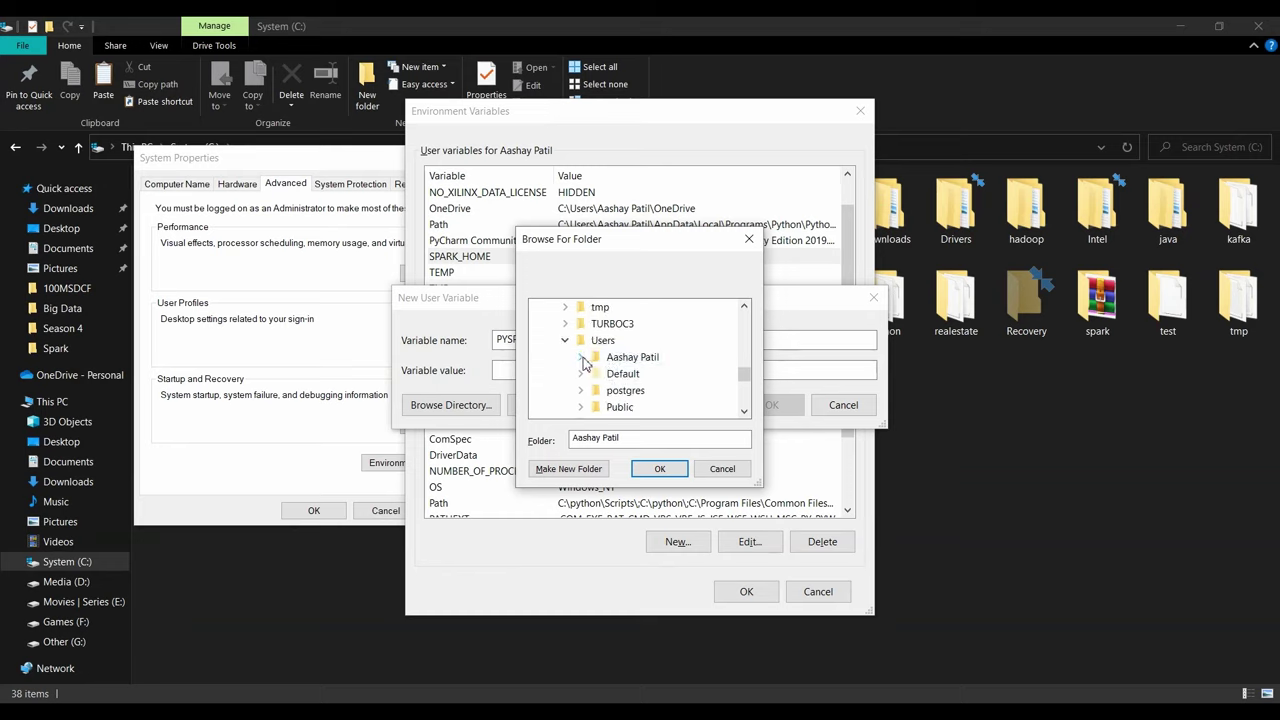
left_click(583, 357)
scroll(605, 330, "down", 2)
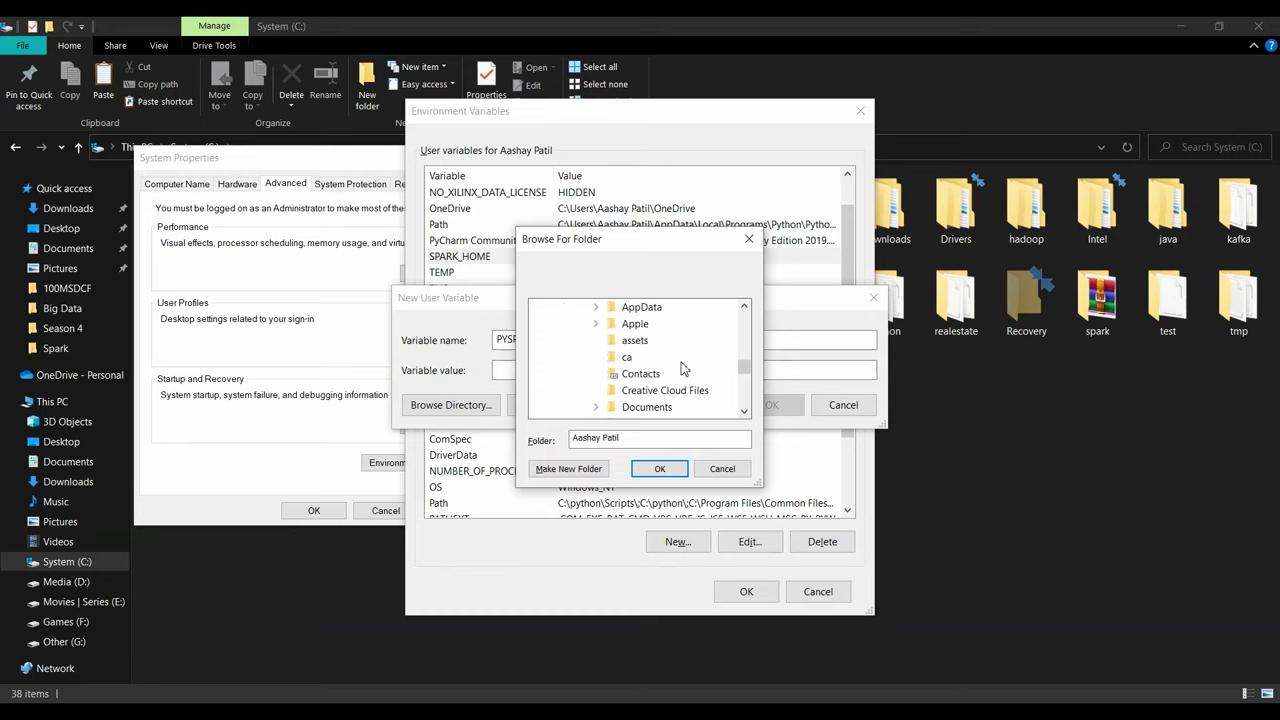
left_click(596, 308)
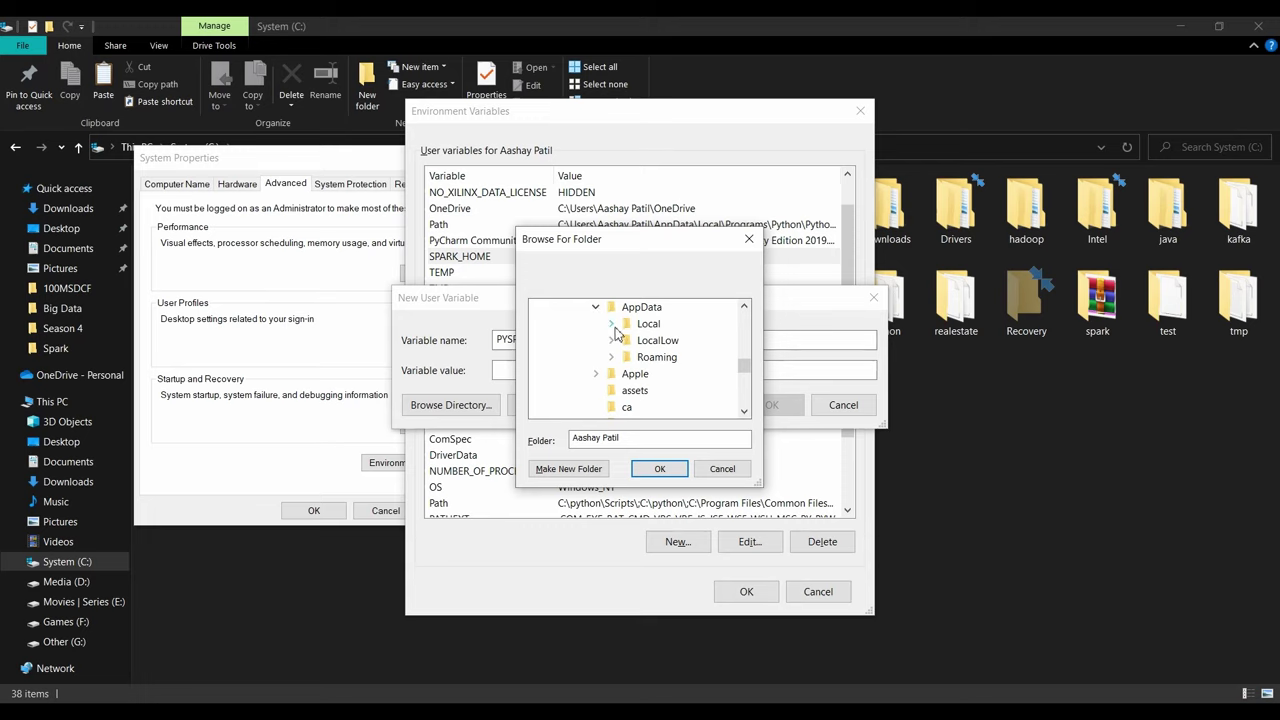
left_click(612, 324)
Select Programs\Python\Python311 as the variable's folder value.
scroll(714, 370, "down", 8)
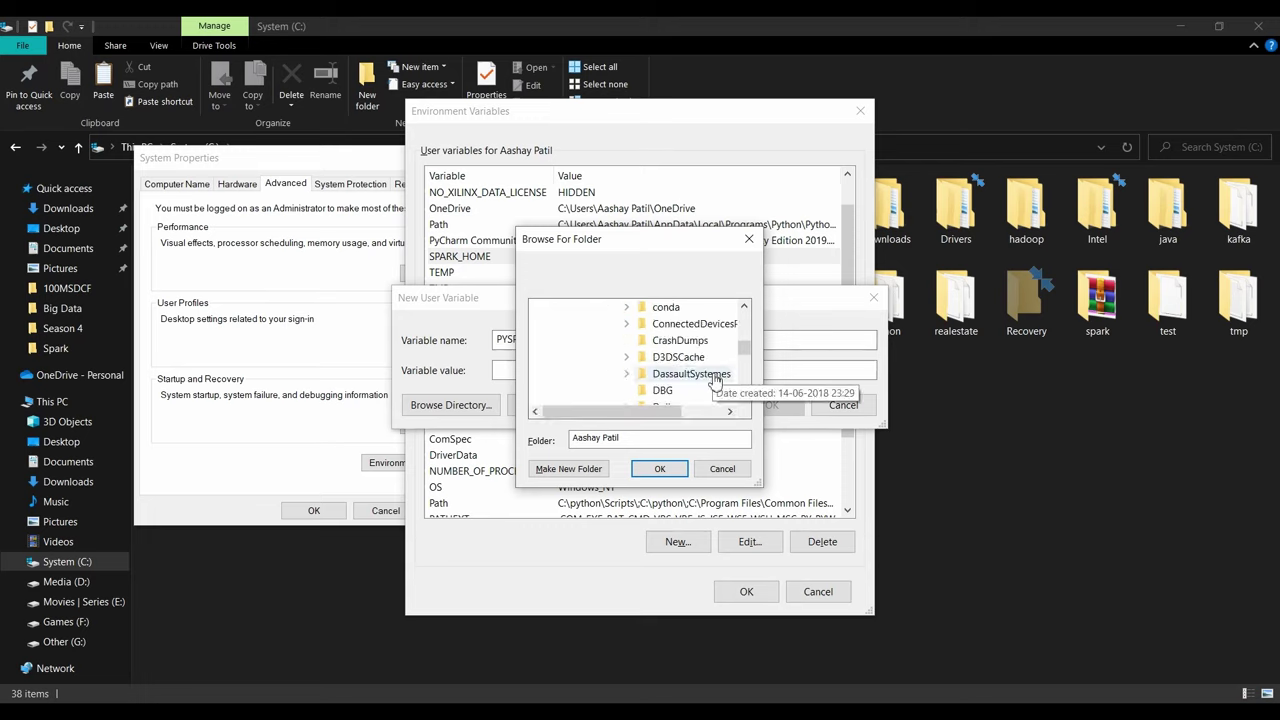
scroll(714, 378, "down", 7)
left_click(627, 341)
left_click(644, 391)
scroll(650, 397, "down", 2)
scroll(655, 396, "up", 2)
double_click(664, 392)
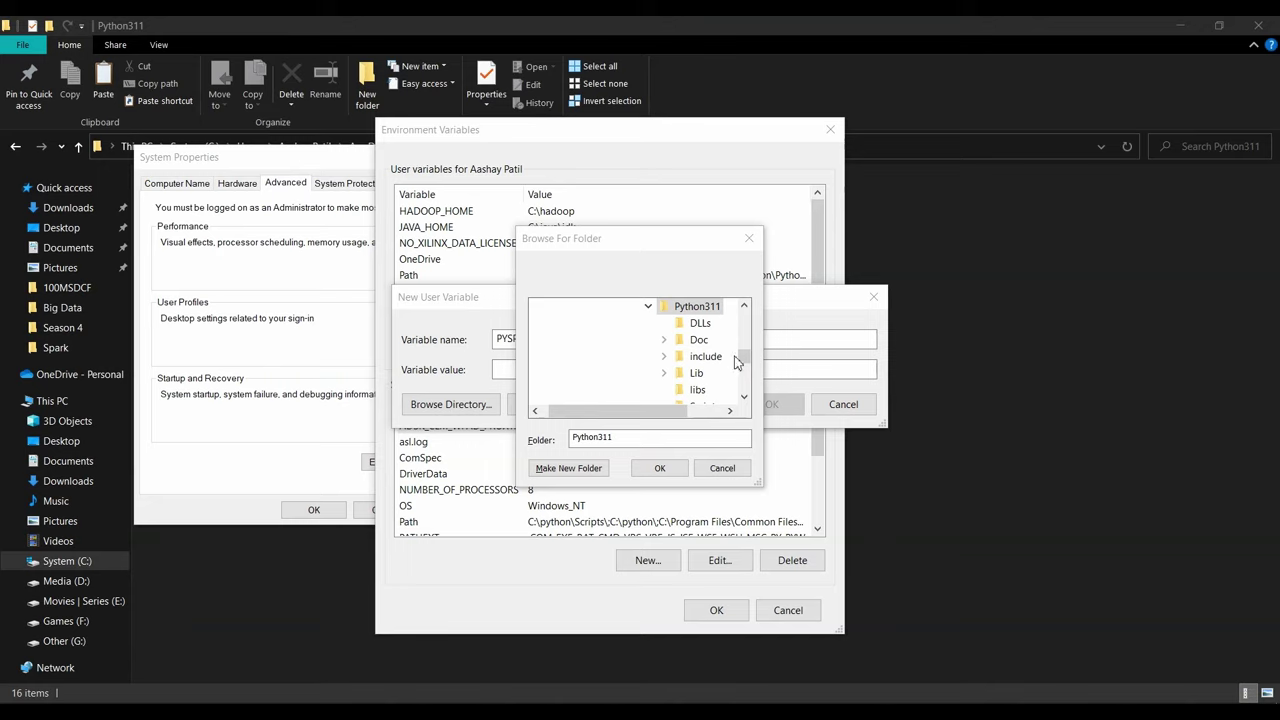
left_click(745, 366)
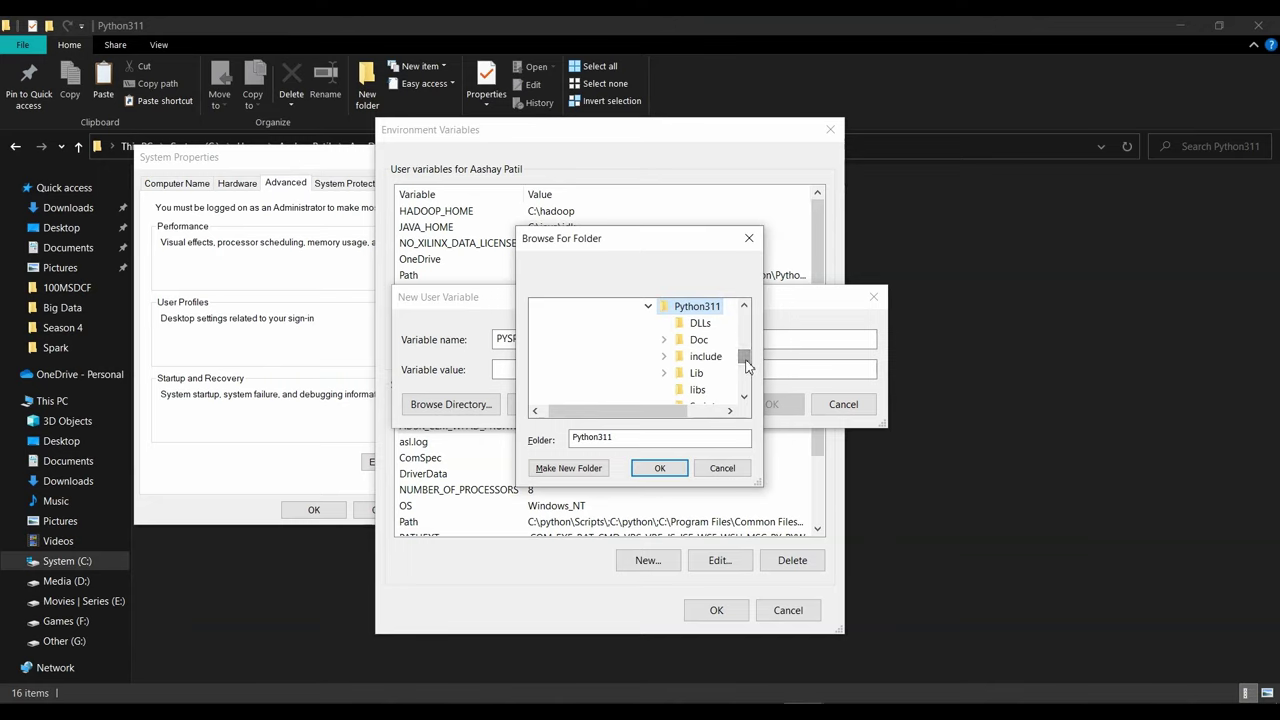
left_click(659, 468)
Append \python.exe to the path and save the PYSPARK_HOME variable.
left_click(823, 370)
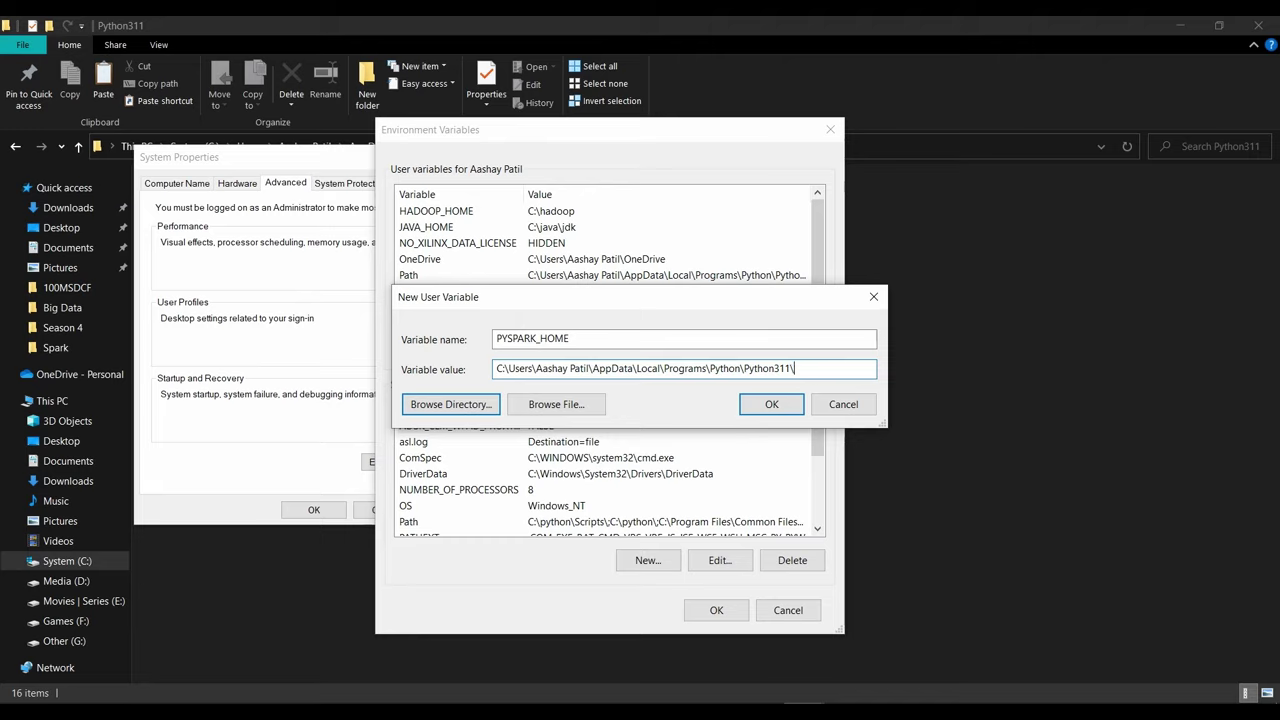
type("\\python.exe")
left_click(776, 408)
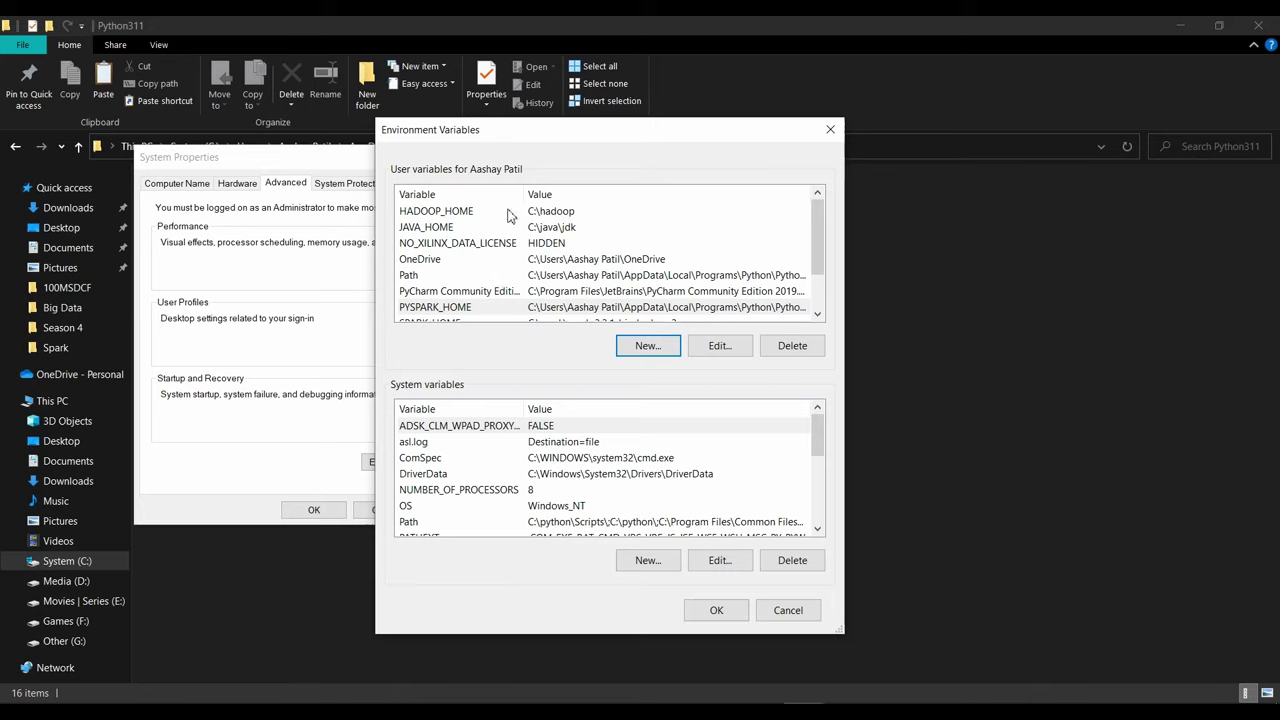
Open the system Path variable's entry list for editing.
scroll(504, 302, "down", 1)
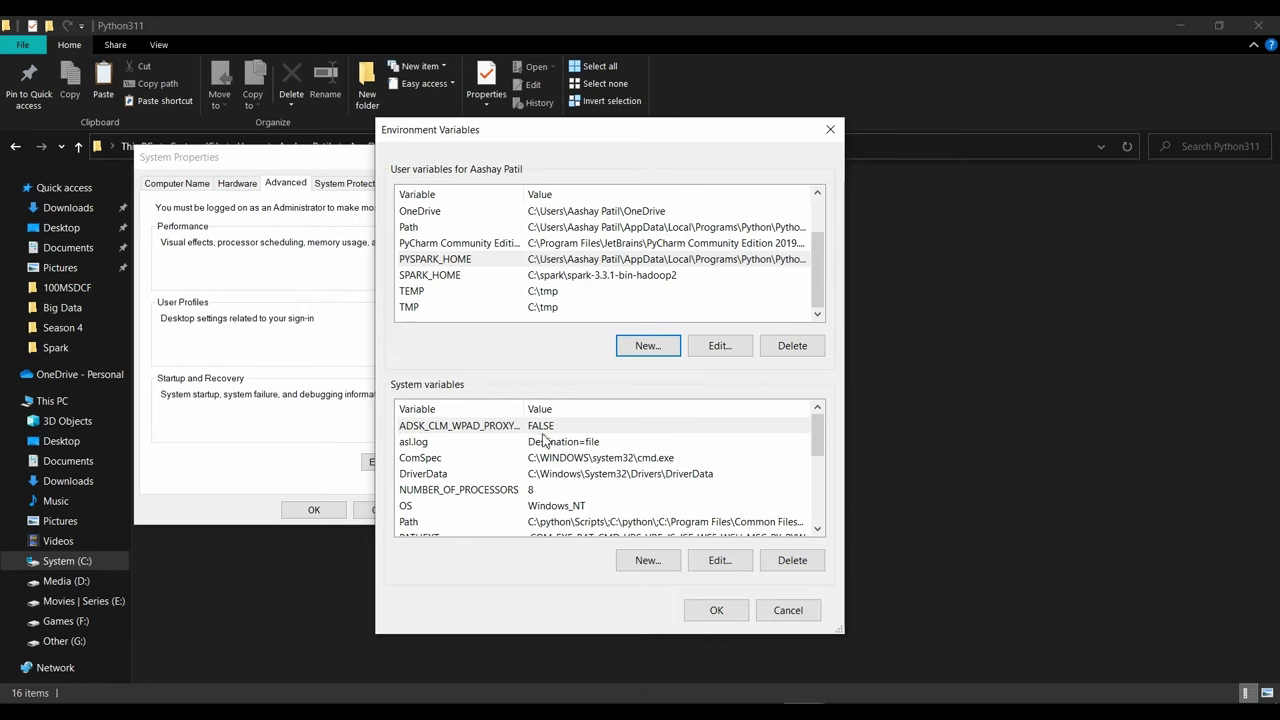
scroll(548, 451, "down", 2)
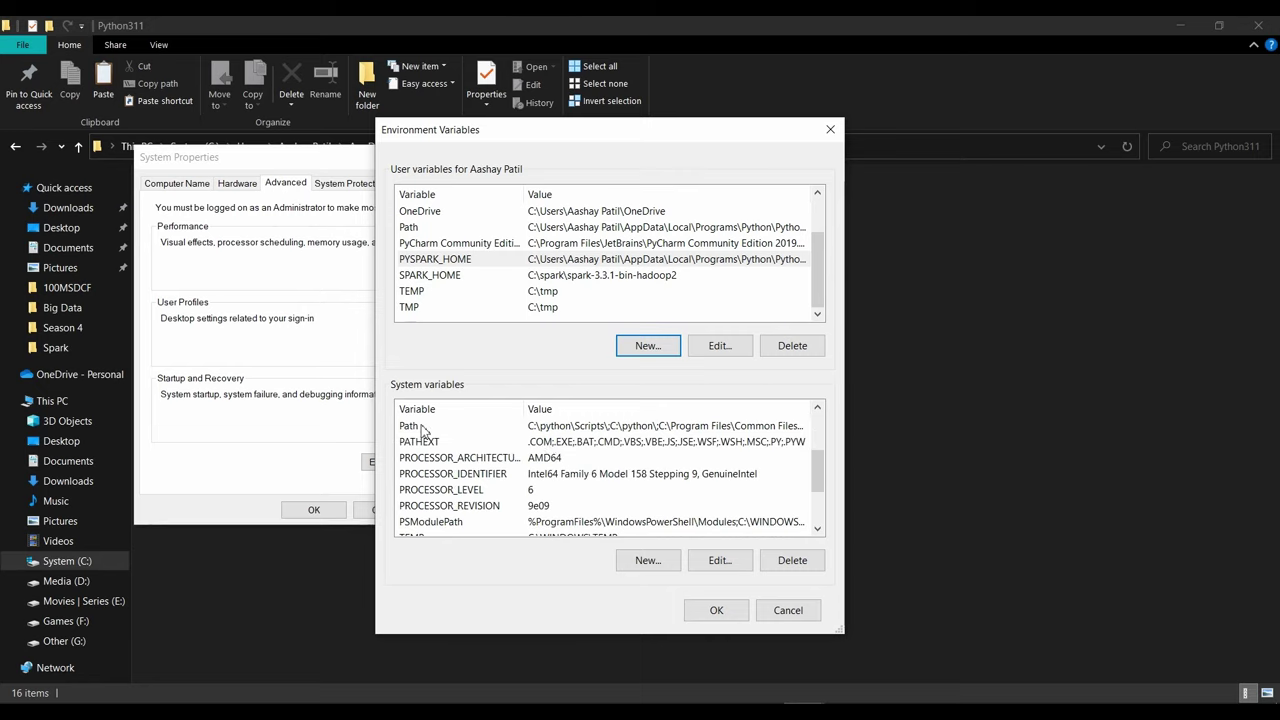
left_click(421, 429)
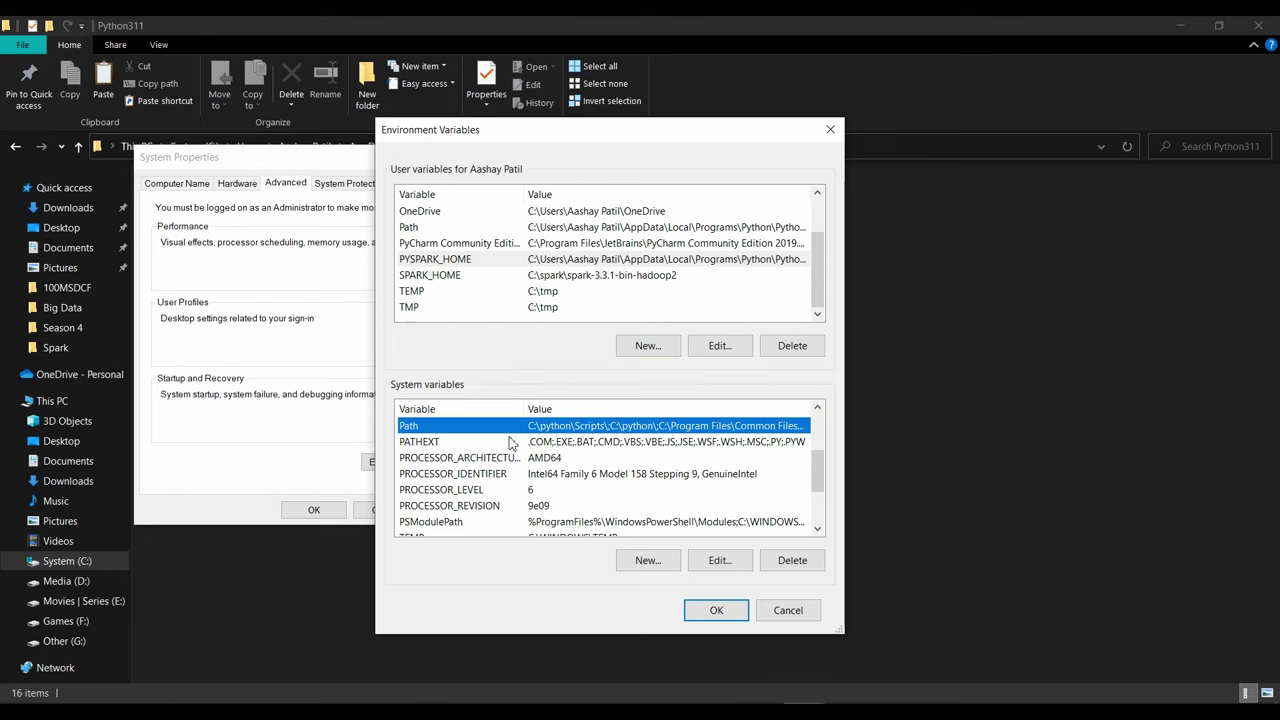
left_click(717, 562)
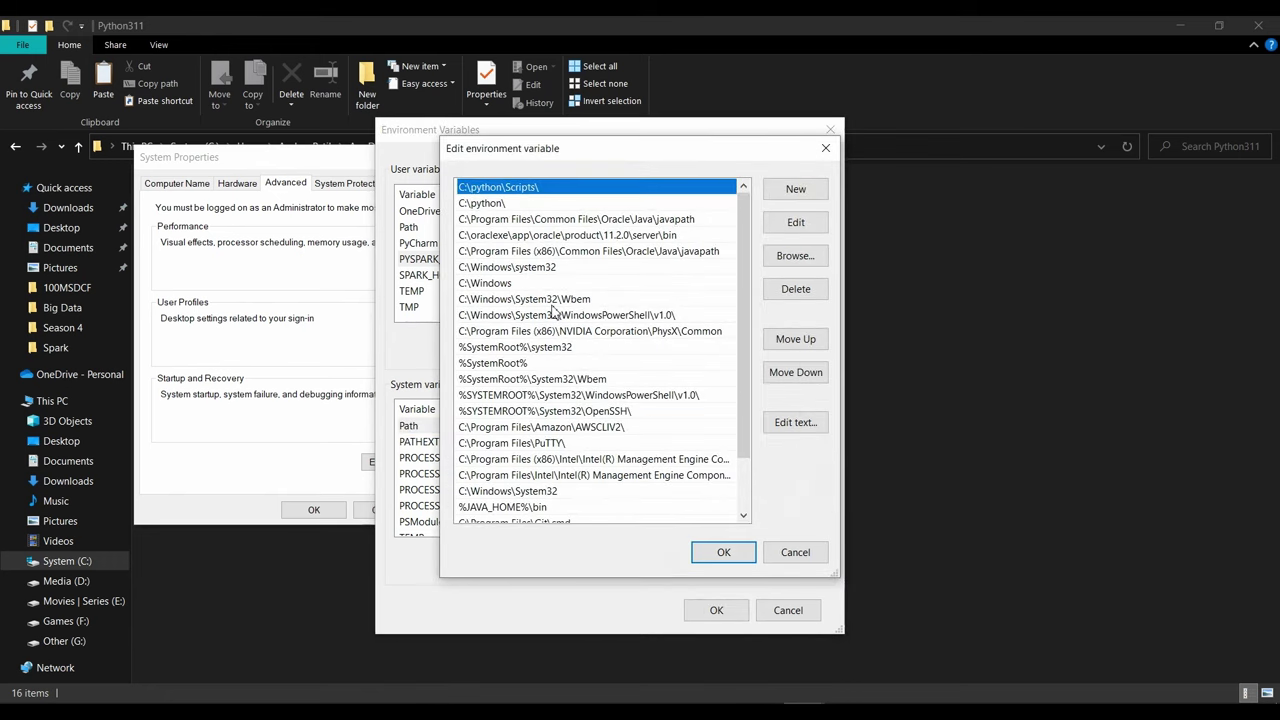
scroll(553, 312, "down", 2)
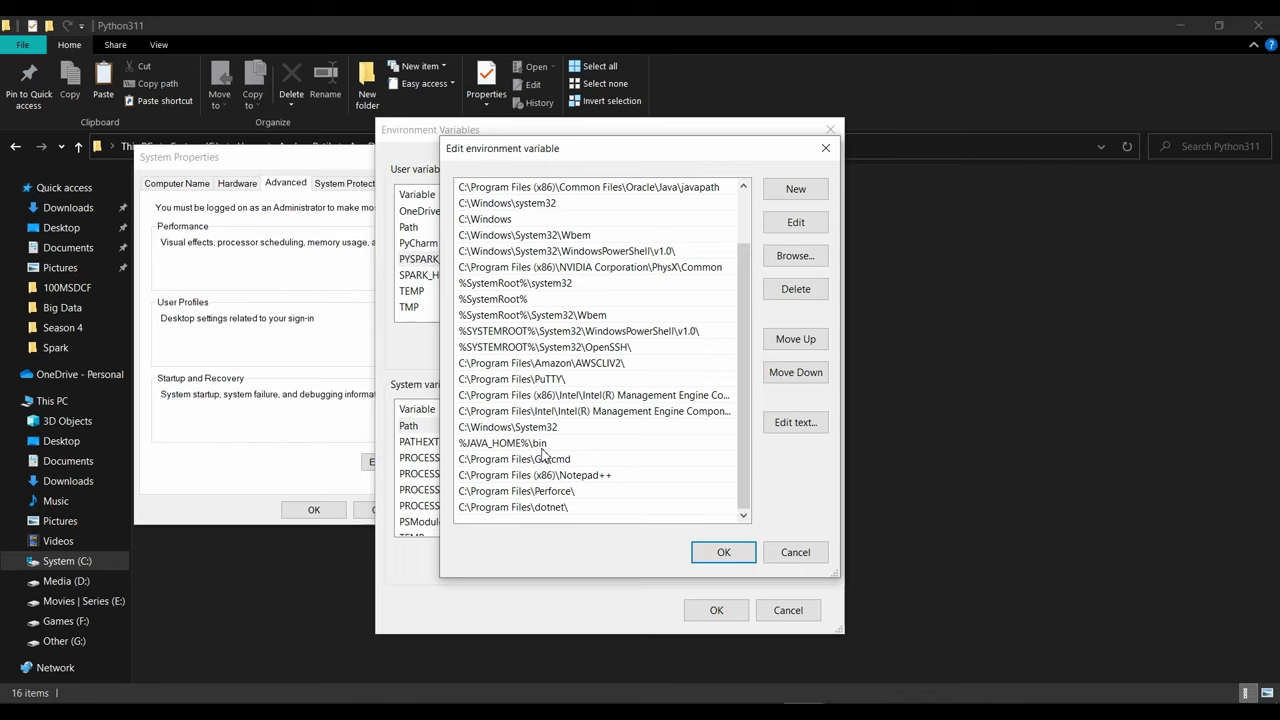
Add %HADOOP_HOME%\bin and %SPARK_HOME%\bin to Path and save the changes.
left_click(796, 190)
type("%HADOOP_HOME%")
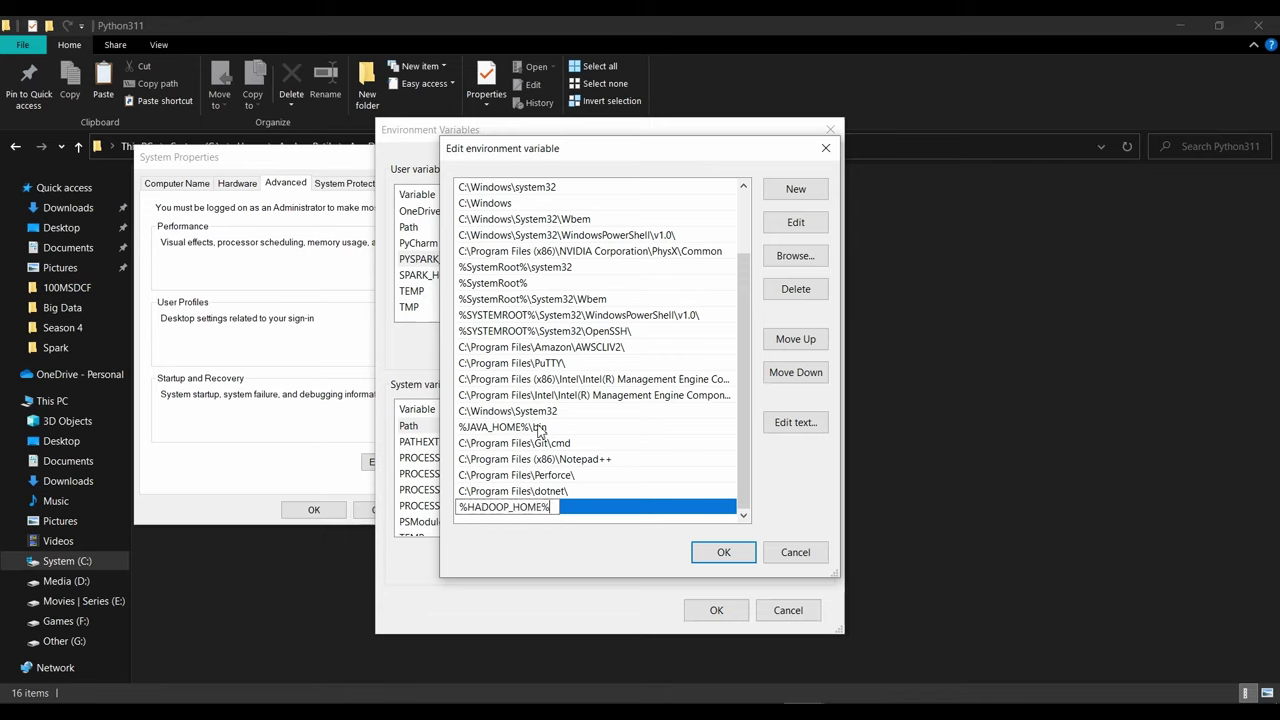
type("\\bin")
key("Return")
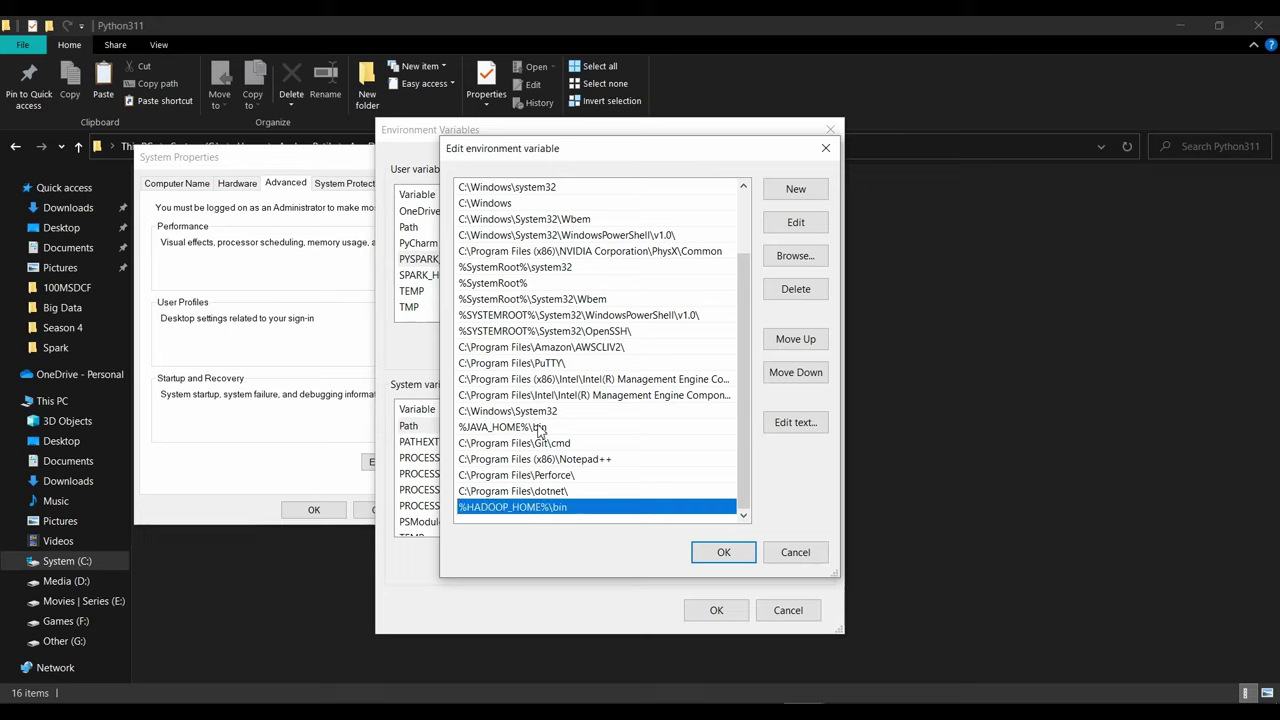
left_click(796, 190)
type("%SPARK_HOME%")
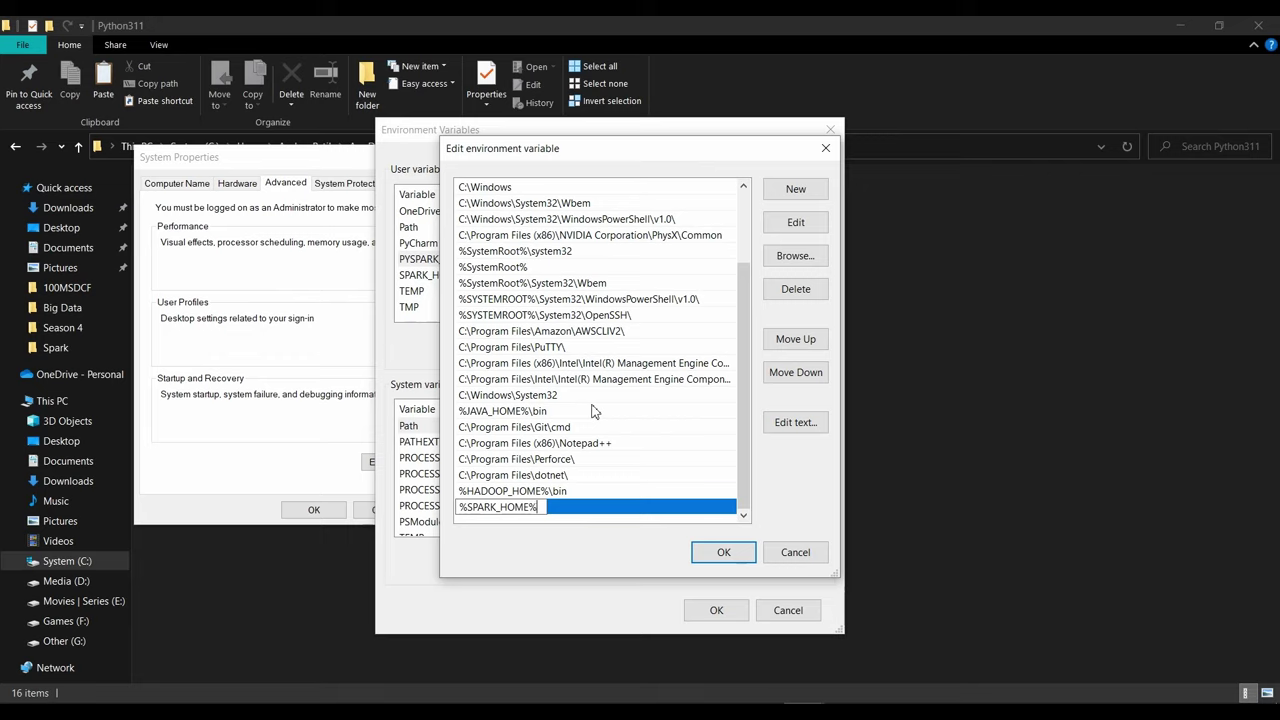
type("\\bin")
left_click(715, 553)
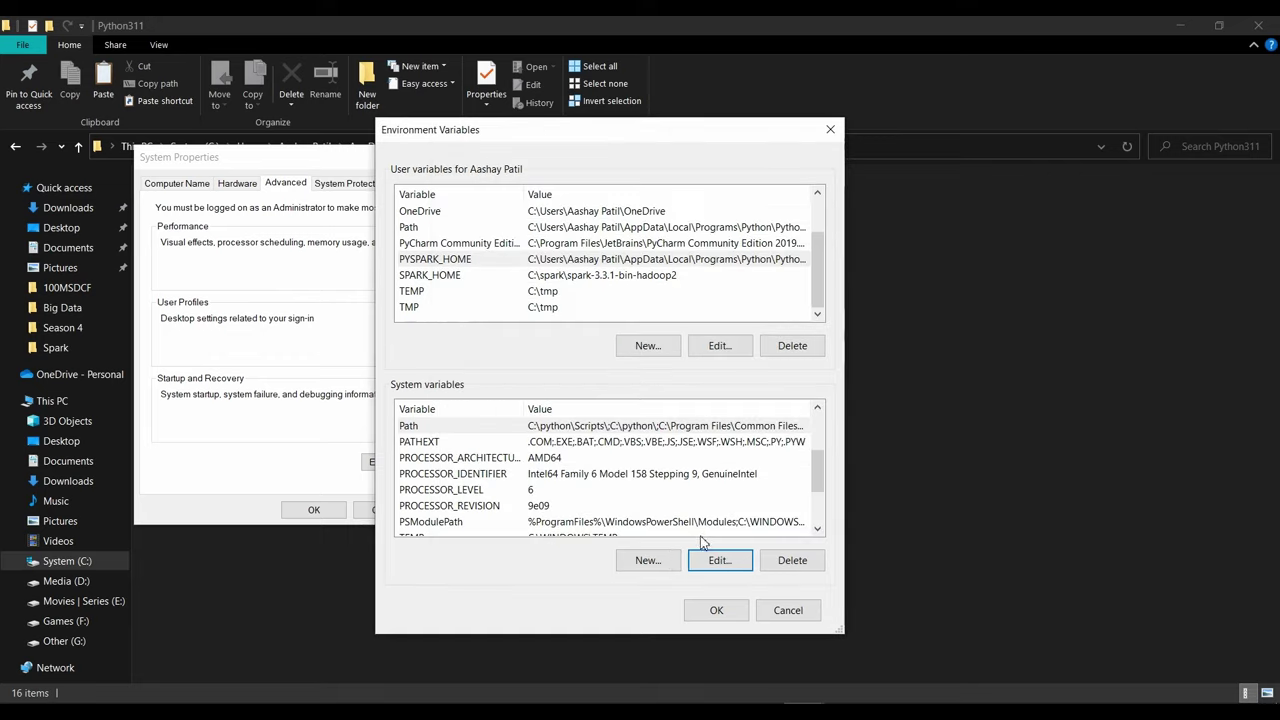
left_click(715, 610)
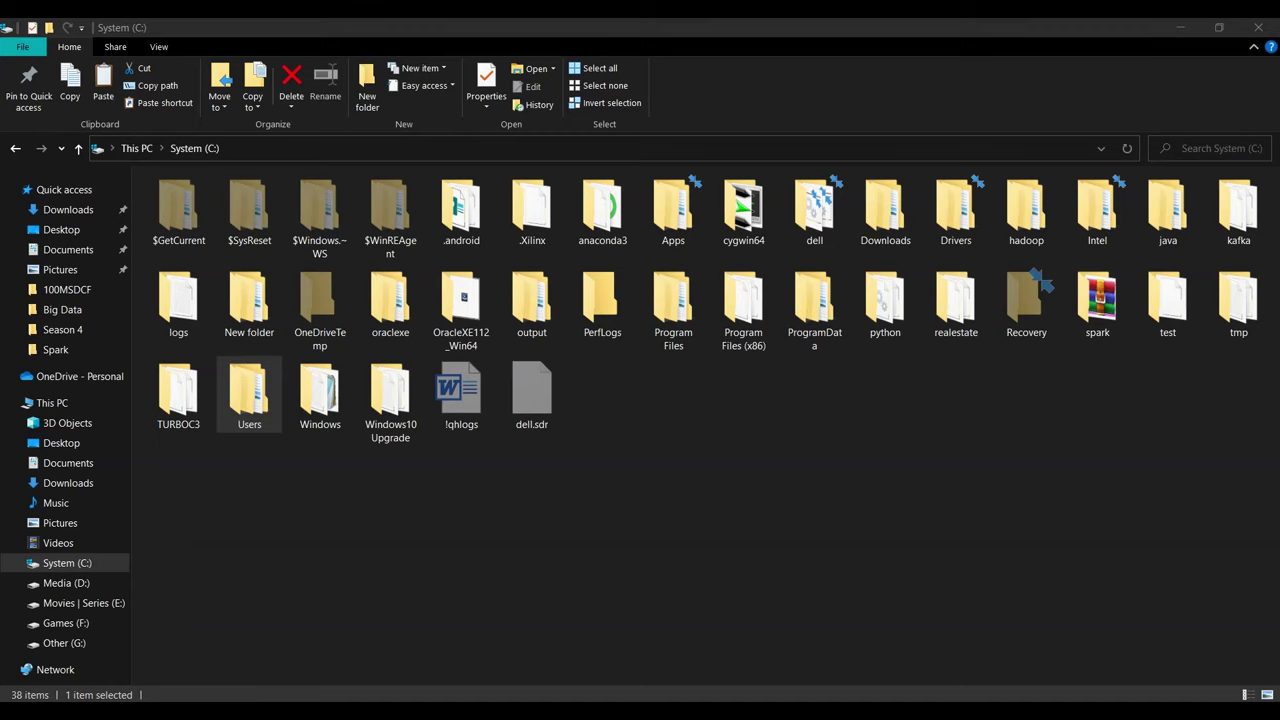
Open Command Prompt from Windows search.
key("super")
type("cmd")
key("Return")
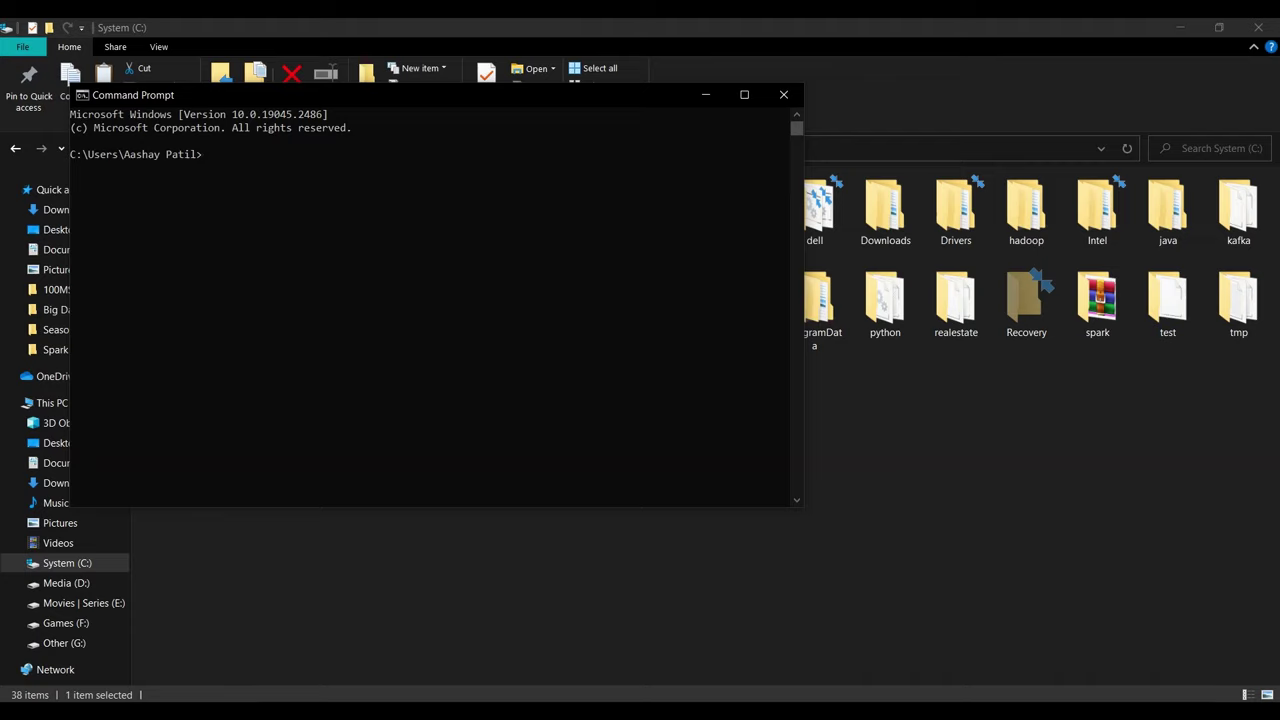
Run spark-shell, confirm the Spark 3.3.1 banner, and enter quit.
type("spark-shell")
key("Return")
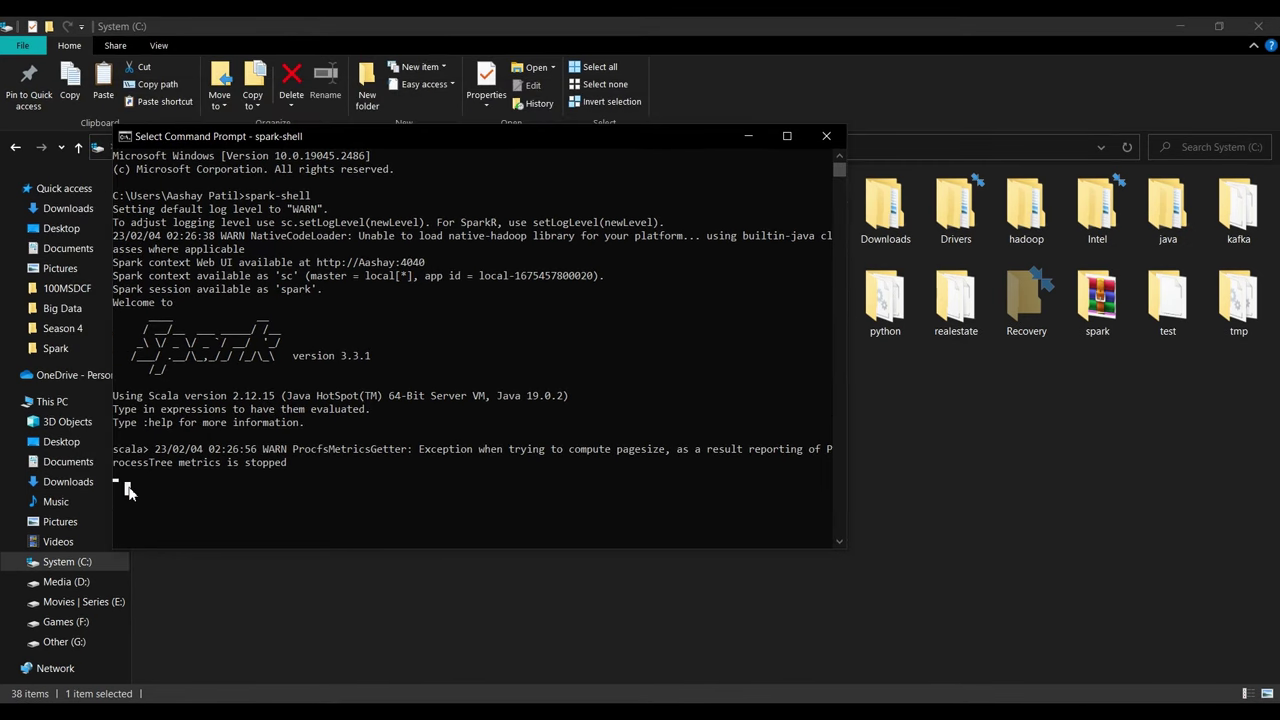
key("Return")
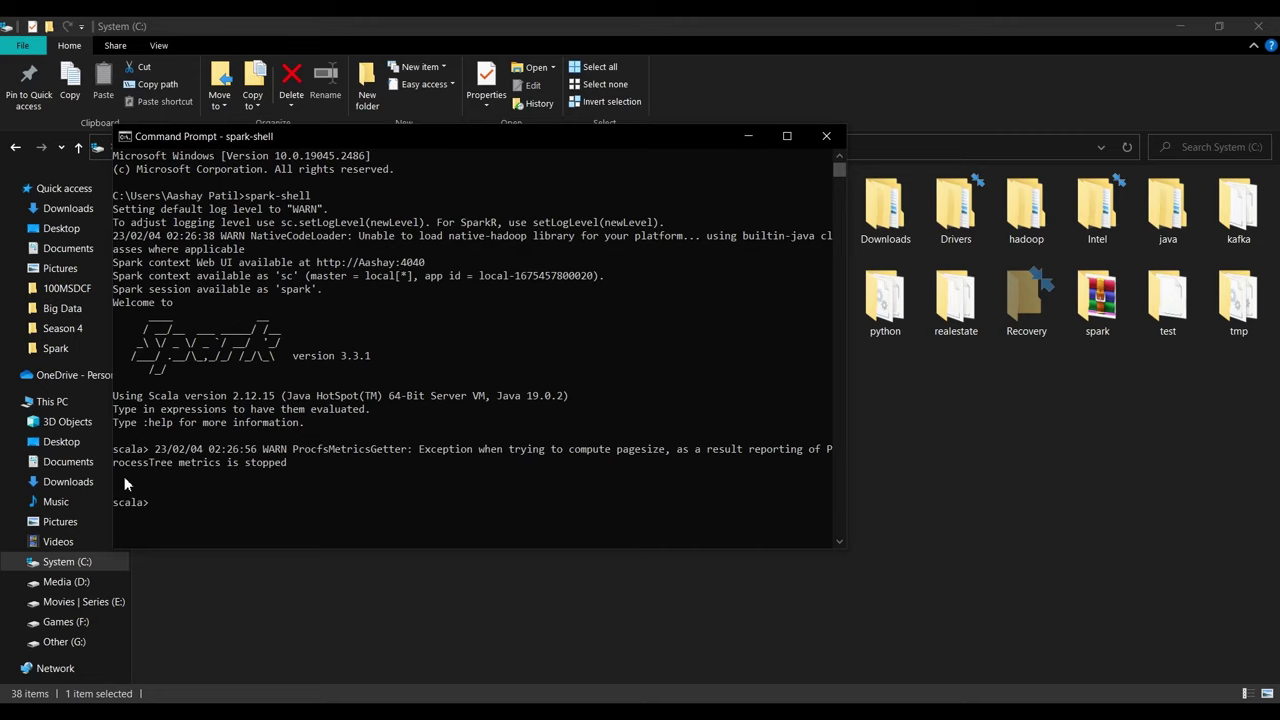
type("quit")
key("Return")
Terminate the spark-shell batch job with Y and launch pyspark.
key("ctrl+c")
type("y")
key("Return")
type("Y")
key("Return")
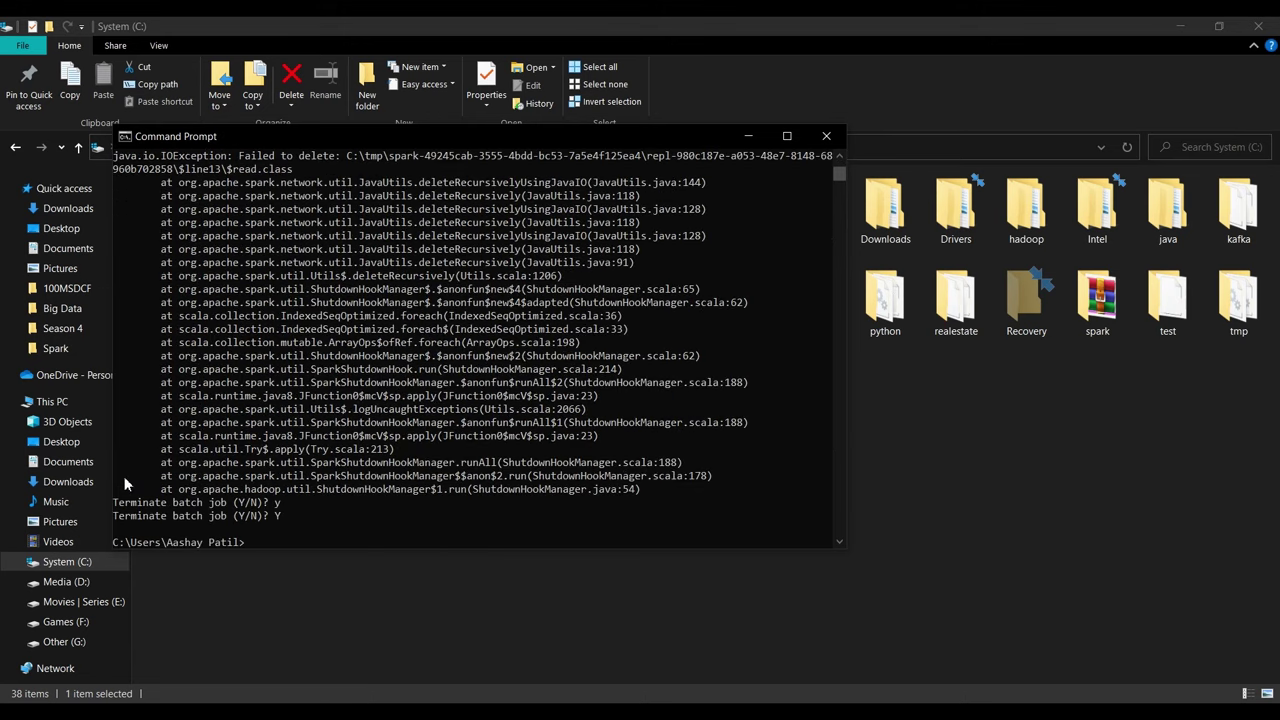
type("pyspark")
key("Return")
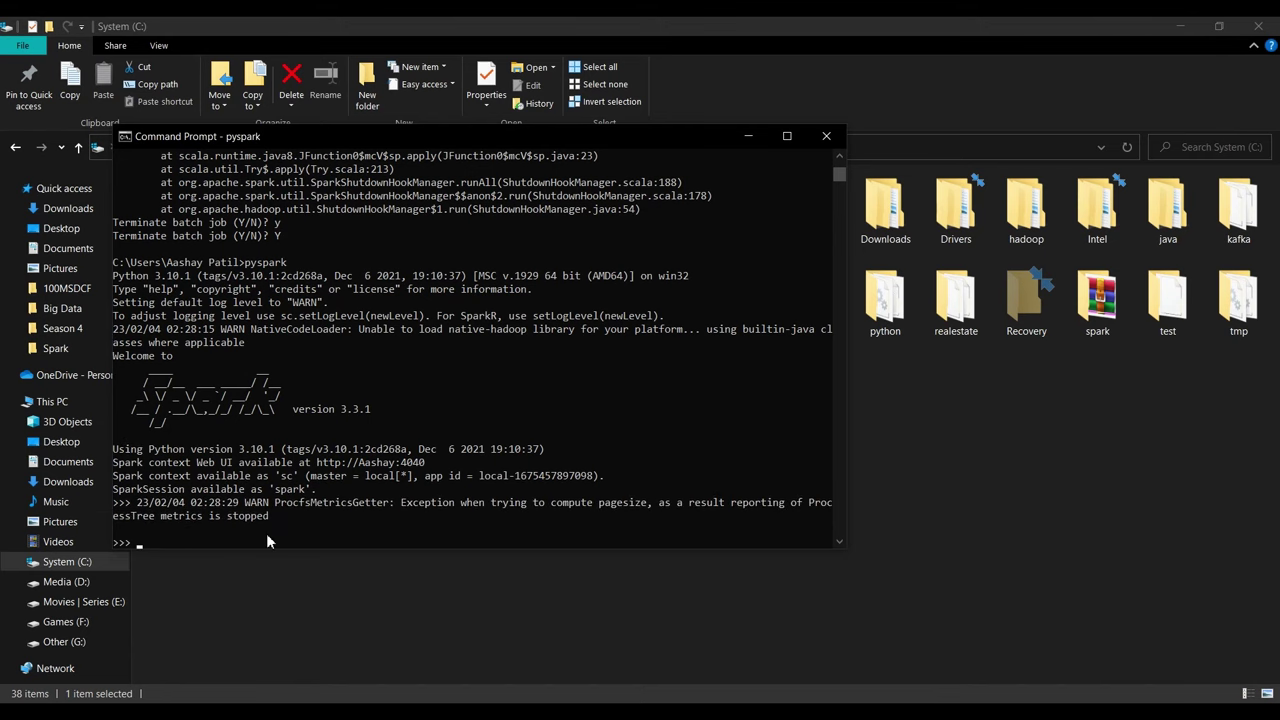
Run print(spark.version) in PySpark to confirm version 3.3.1.
type("print()")
key("Left")
type("spark.version")
key("Return")
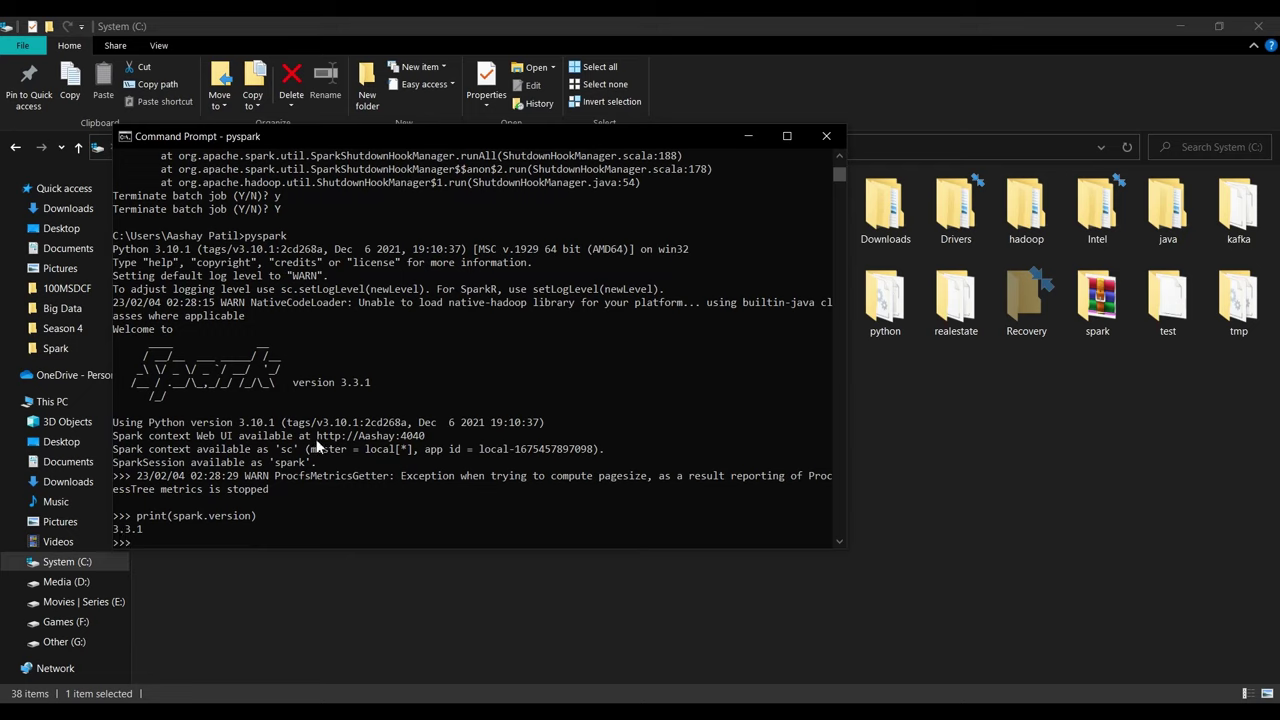
Copy the Spark Web UI address (port 4040) and load it in a new Chrome tab.
left_click_drag(316, 438, 424, 438)
right_click(411, 451)
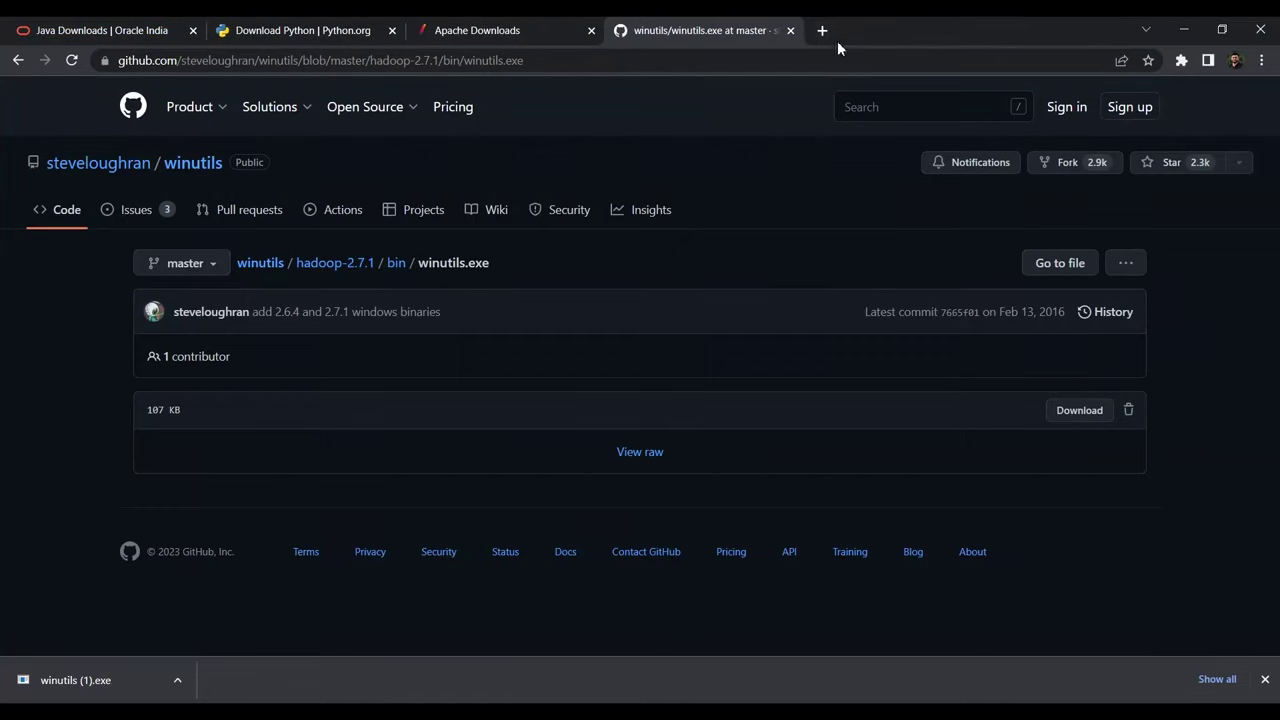
left_click(826, 31)
key("ctrl+v")
key("Return")
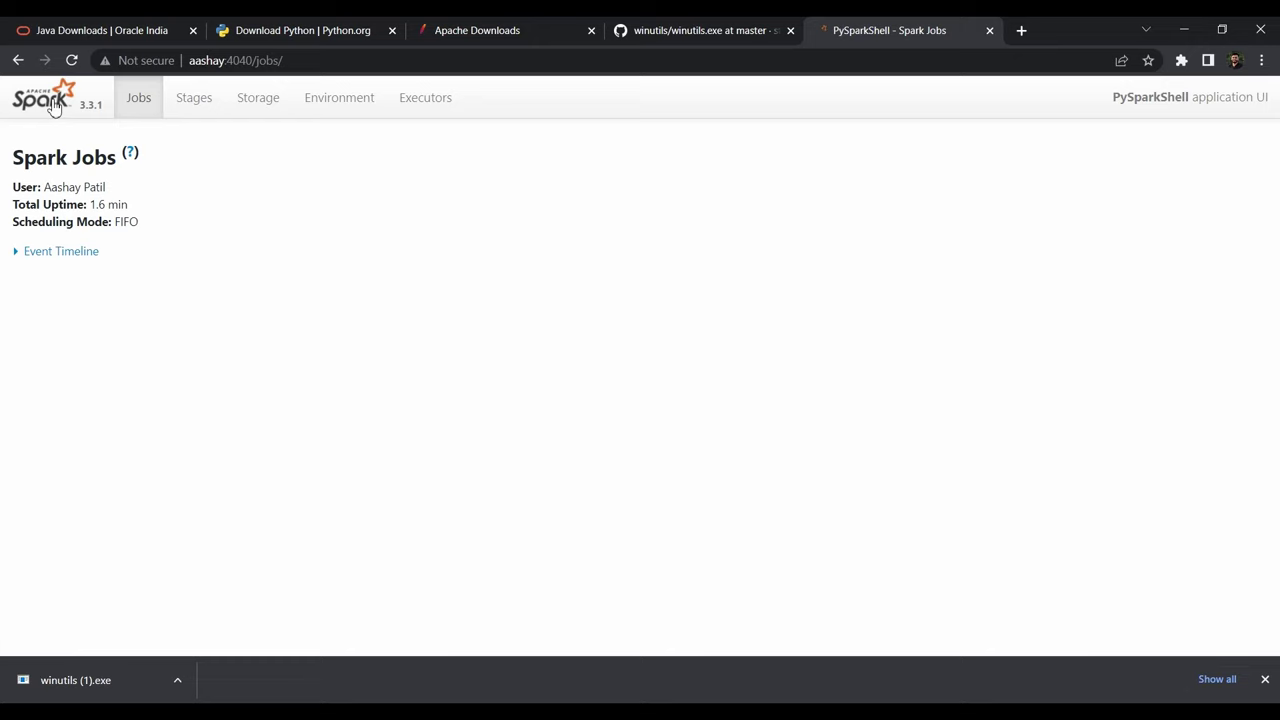
Expand Event Timeline, browse Environment, Stages, Storage and Executors, then return to Spark Jobs.
left_click(60, 254)
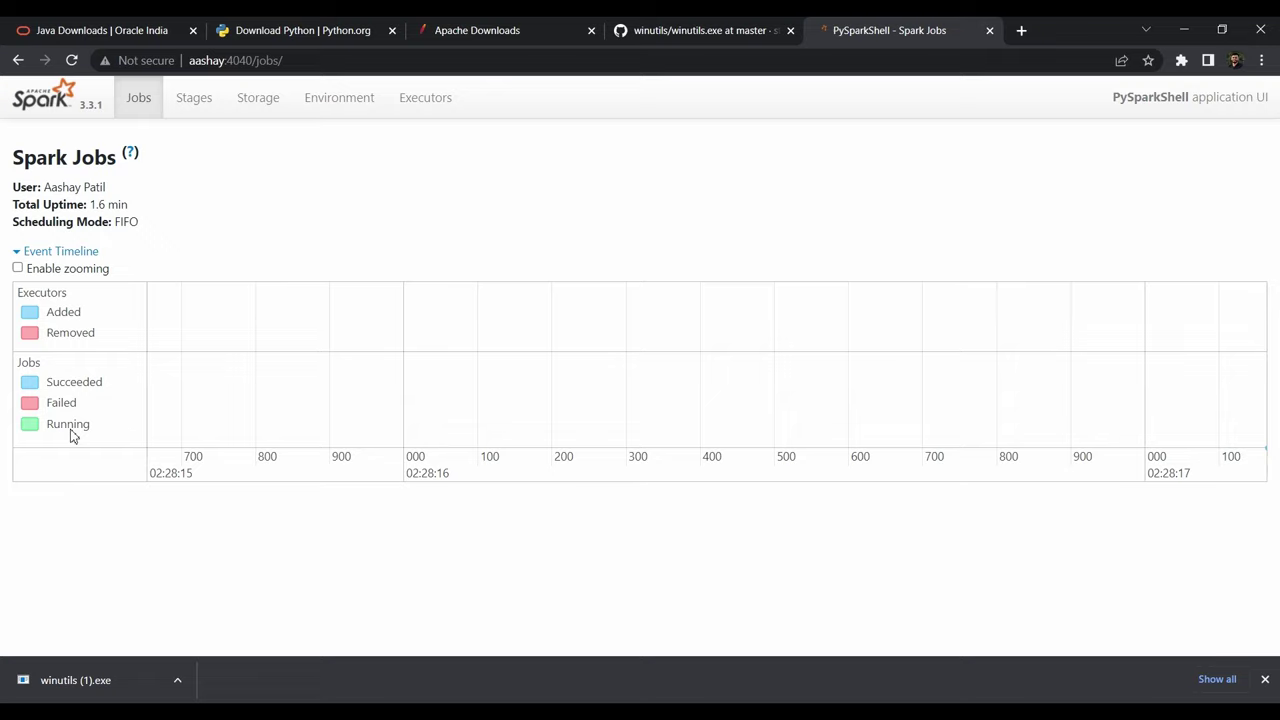
left_click(1265, 679)
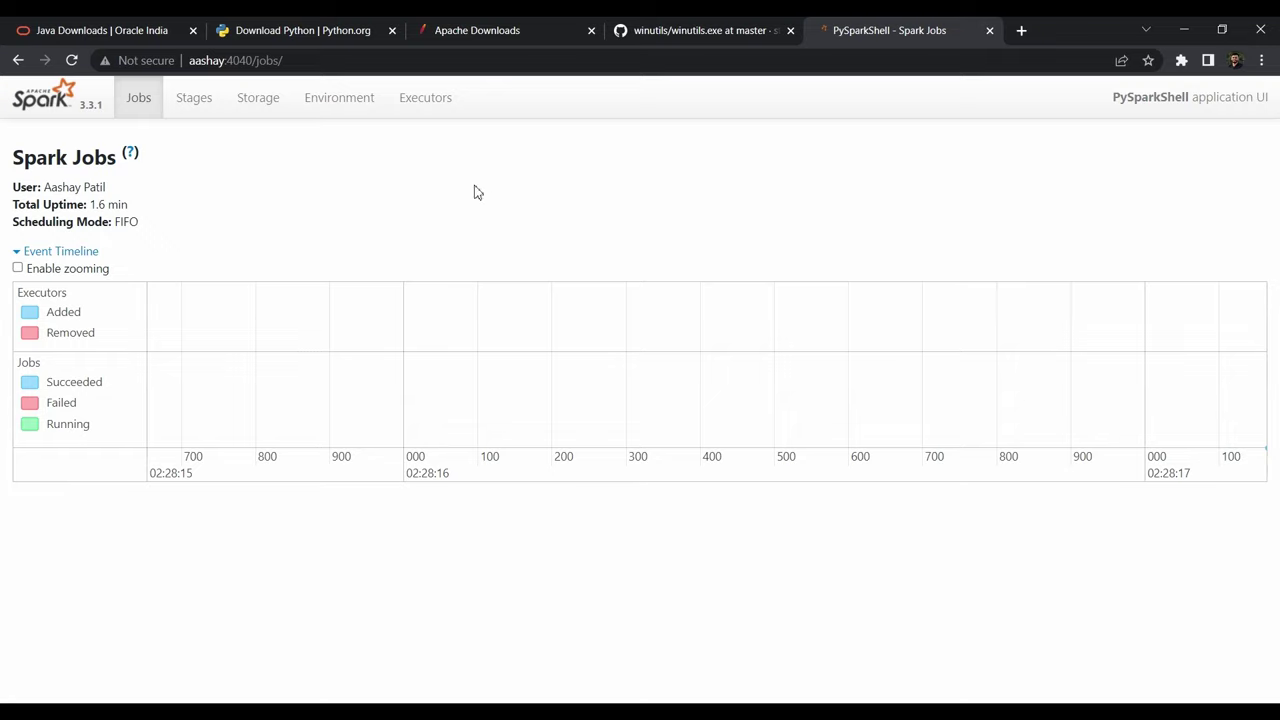
left_click(343, 116)
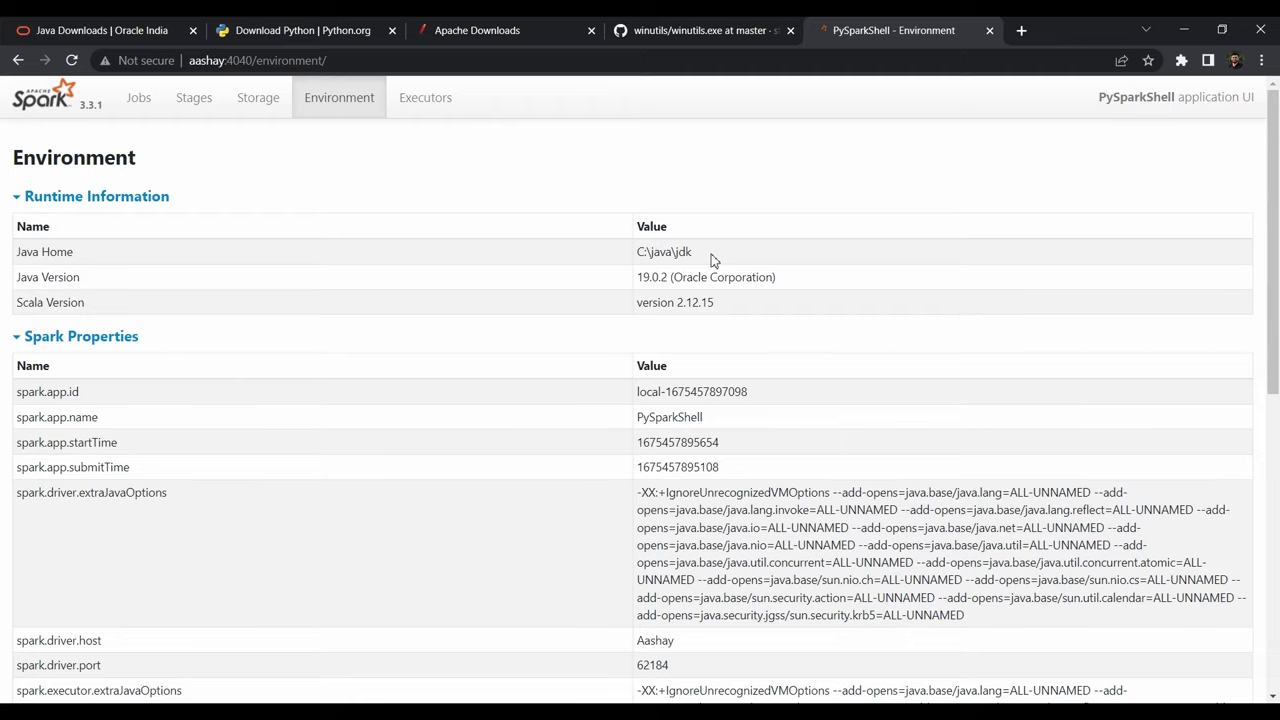
left_click(218, 106)
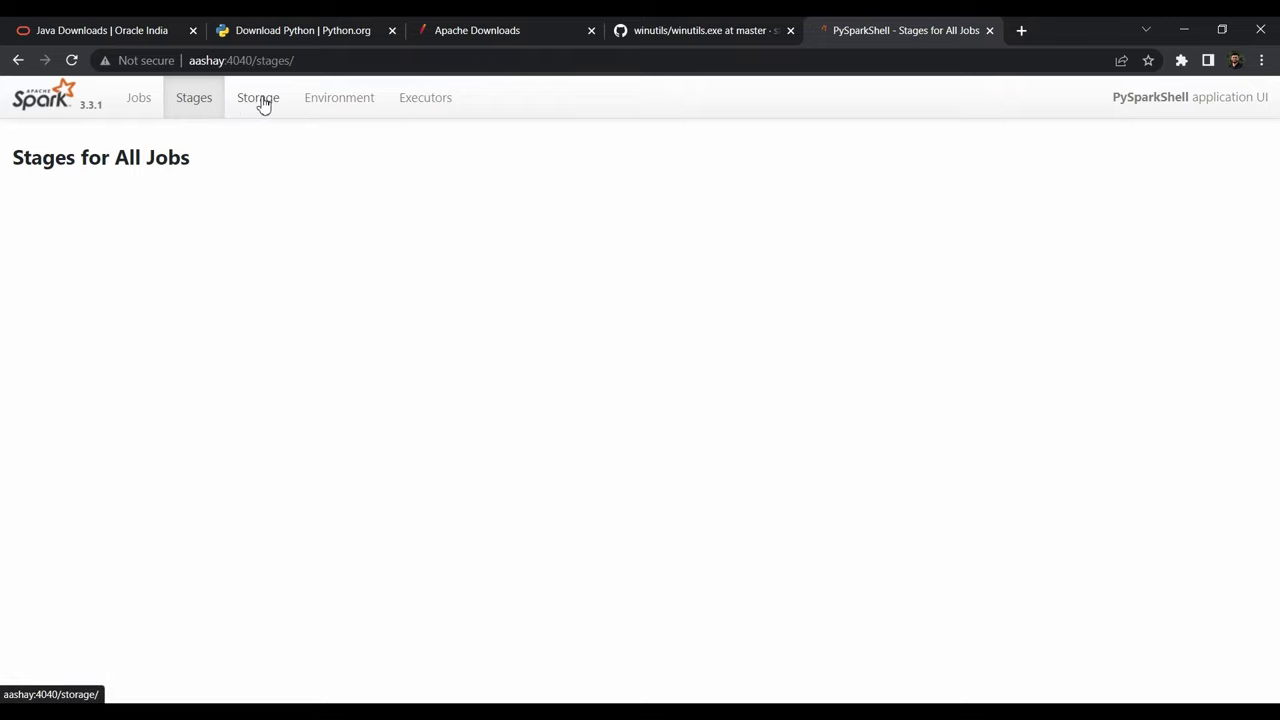
left_click(262, 105)
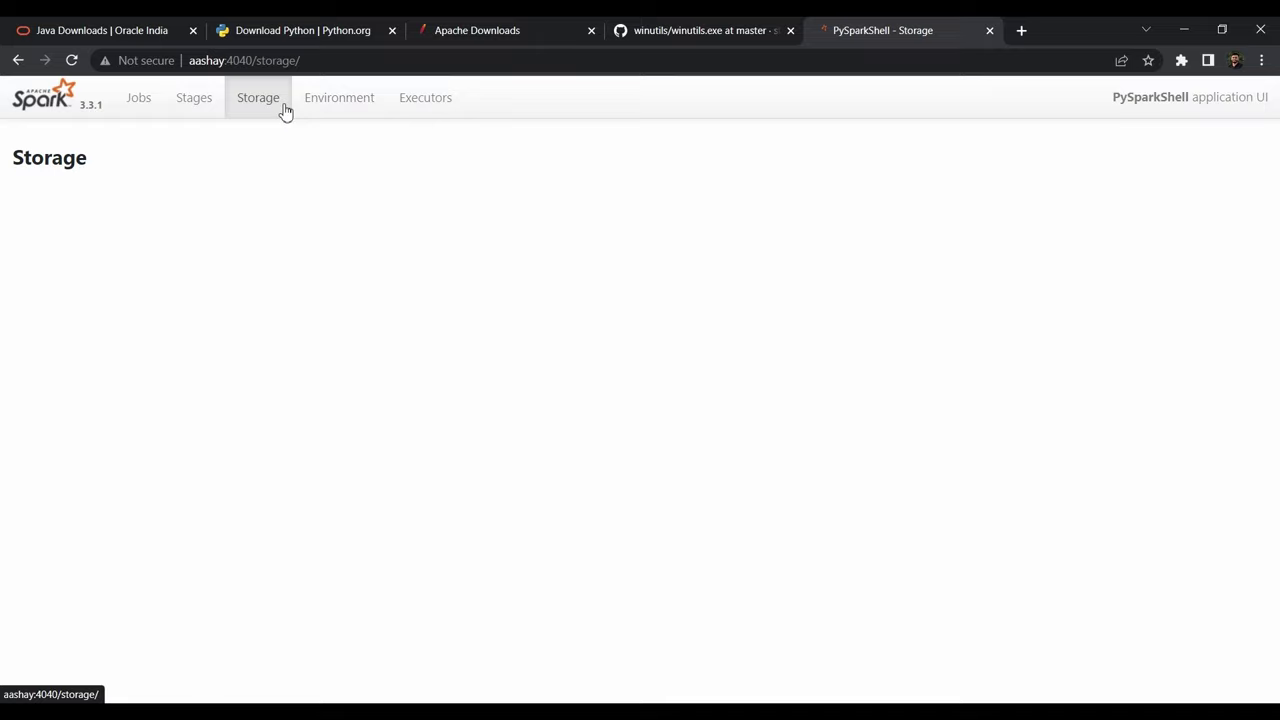
left_click(425, 104)
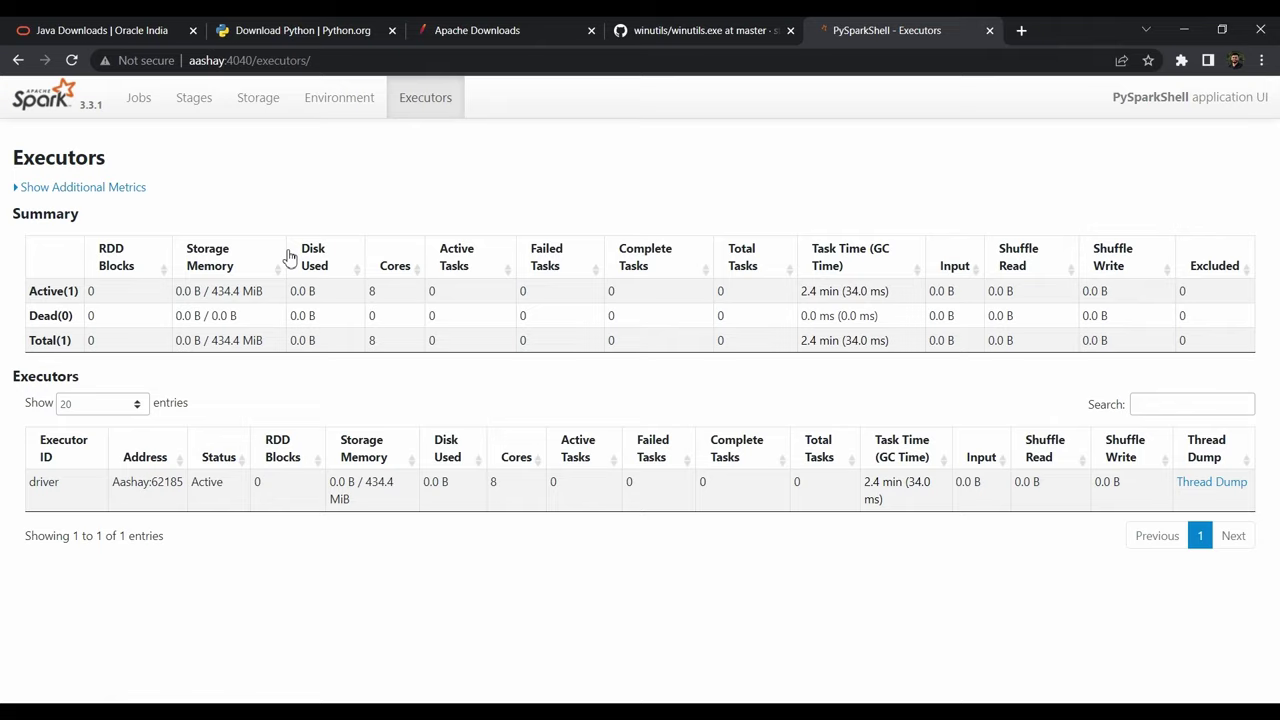
left_click(84, 112)
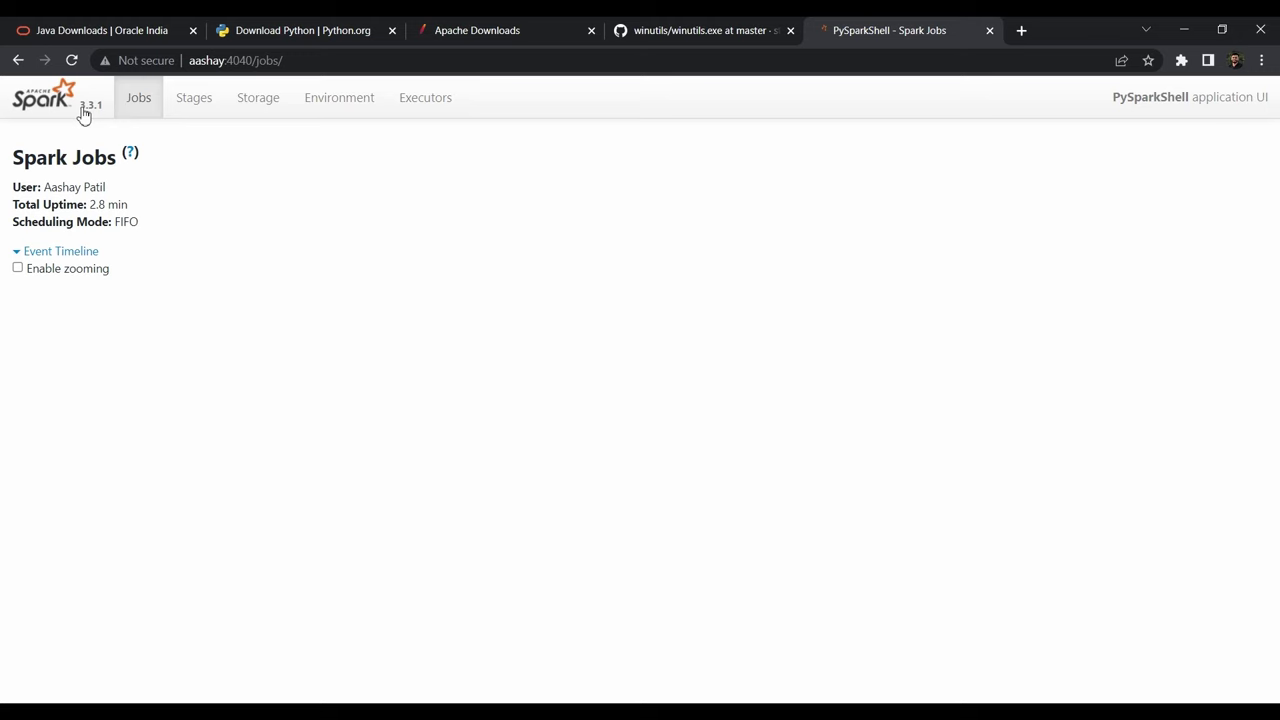